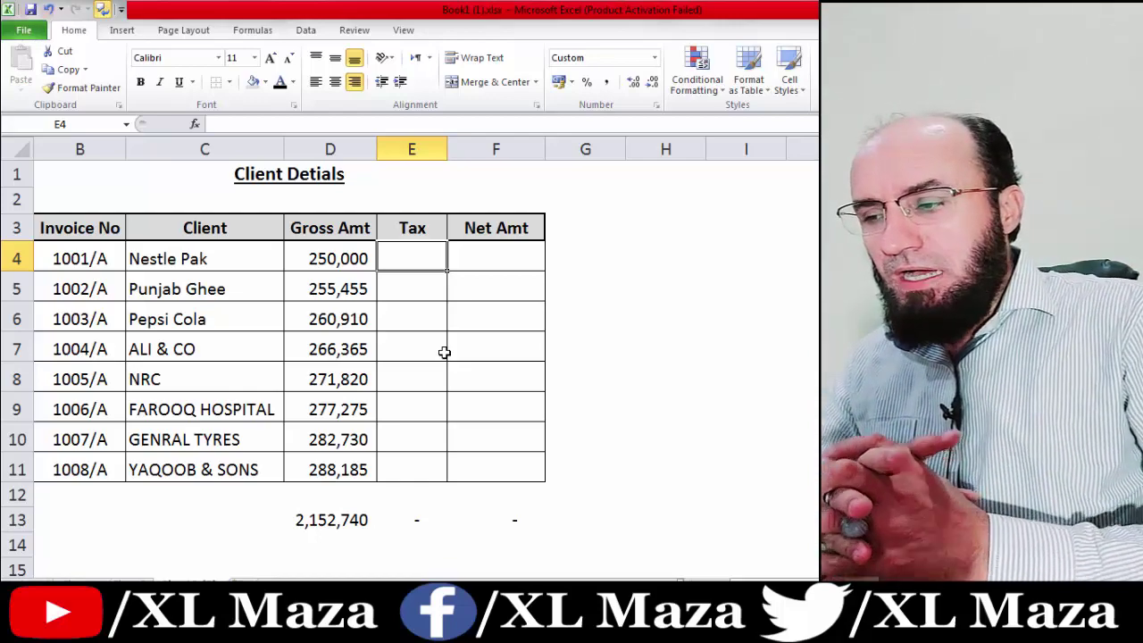
# - Review the client table's header row and the empty Tax and Net Amt columns
pyautogui.click(362, 265)
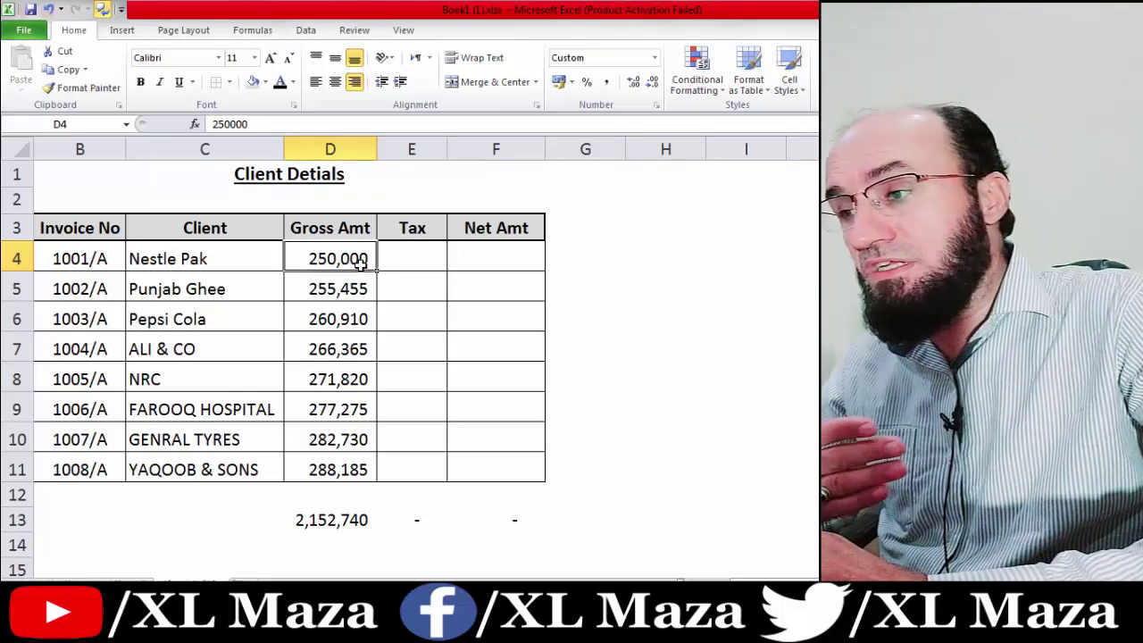
pyautogui.press('Up')
pyautogui.press('Left')
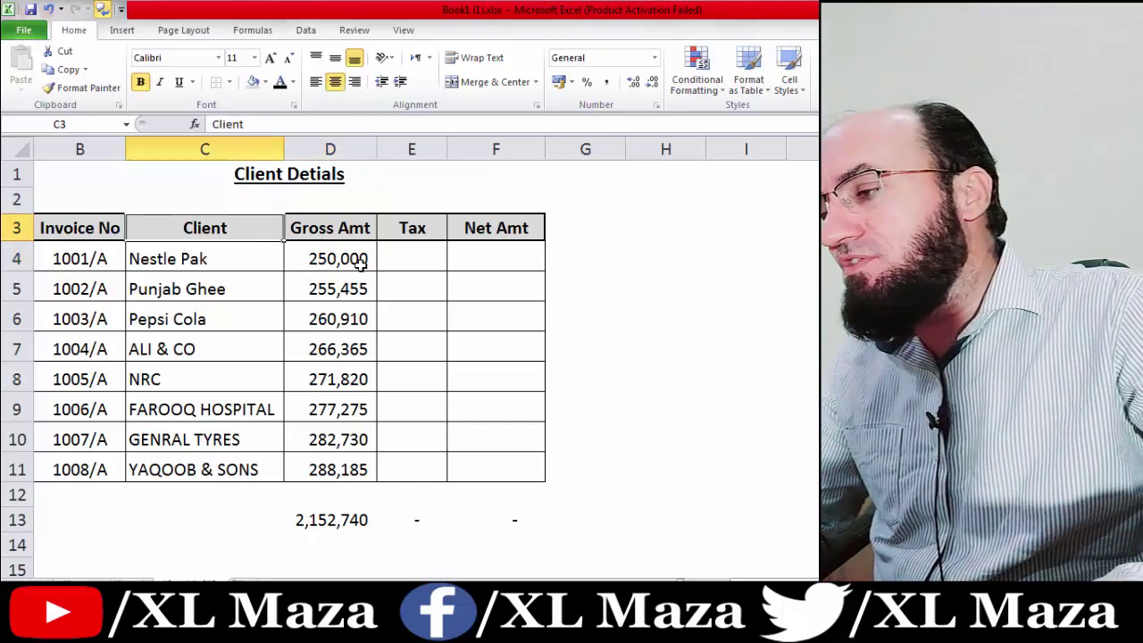
pyautogui.press('Left')
pyautogui.hotkey('ctrl', 'shift', 'Right')
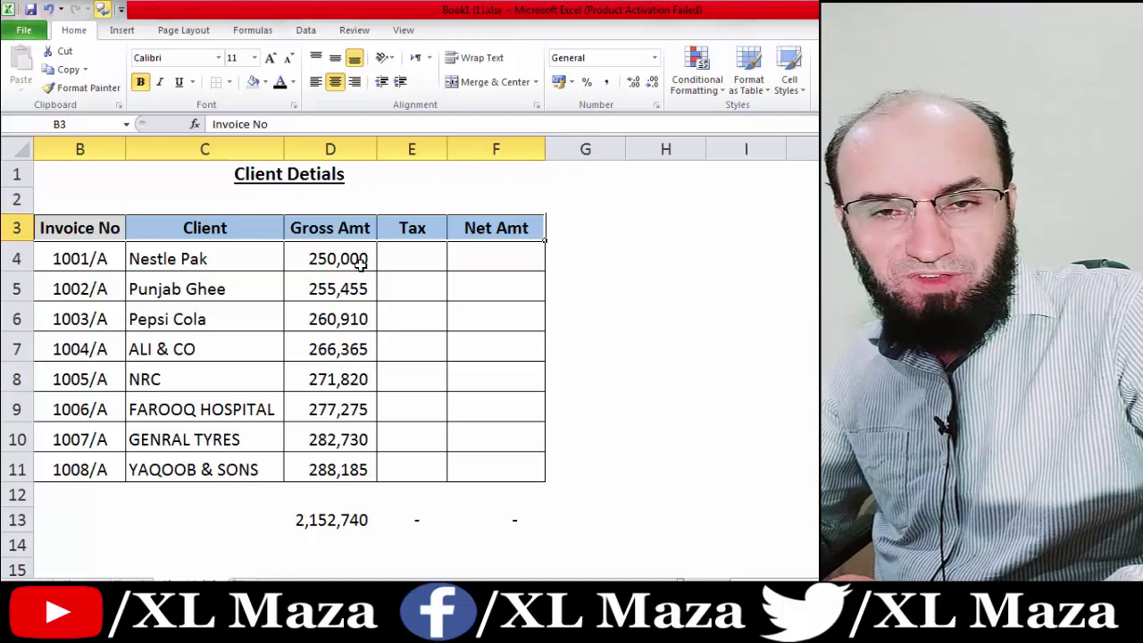
pyautogui.press('Down')
pyautogui.press('Right')
pyautogui.press('Right')
pyautogui.press('Up')
pyautogui.press('Right')
pyautogui.hotkey('shift', 'Right')
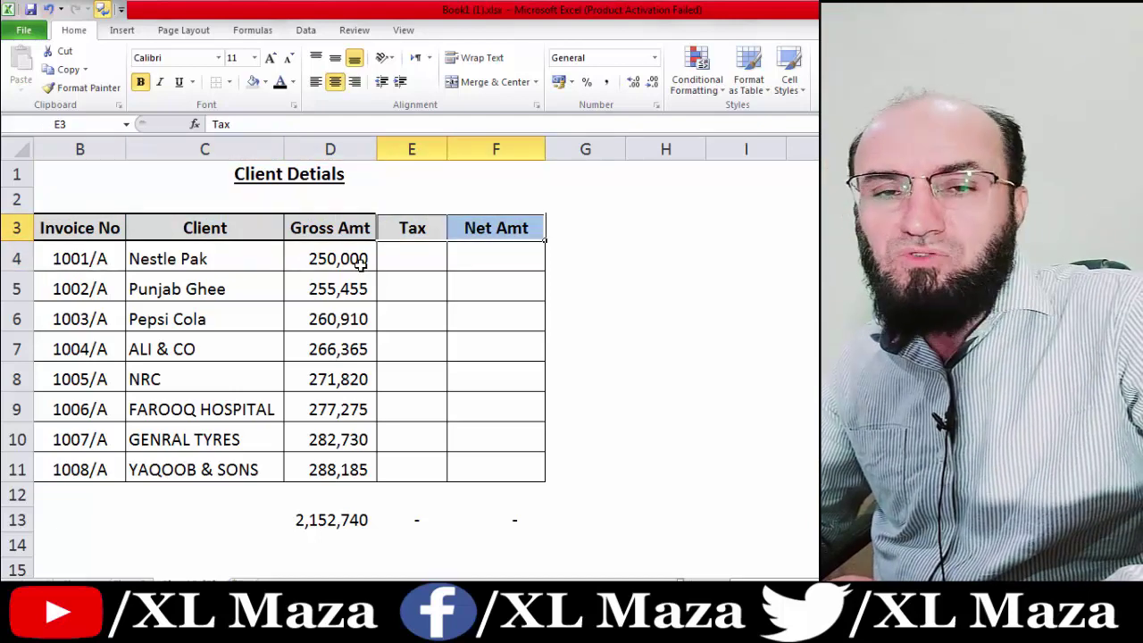
pyautogui.press('Down')
pyautogui.press('Up')
pyautogui.press('Right')
pyautogui.press('Right')
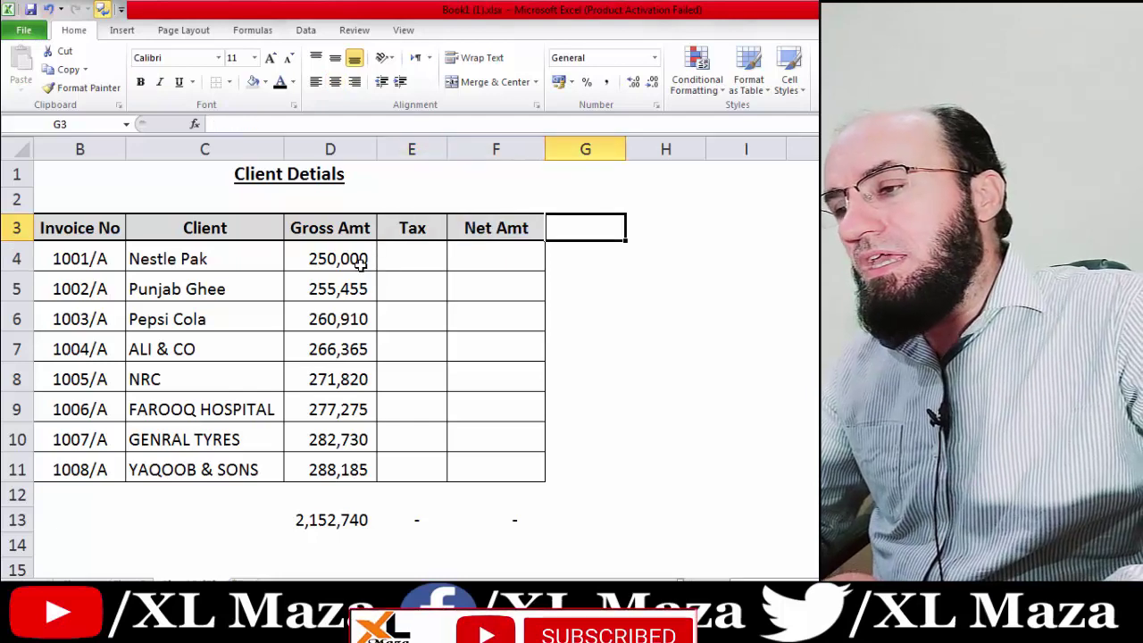
pyautogui.press('Left')
pyautogui.press('Left')
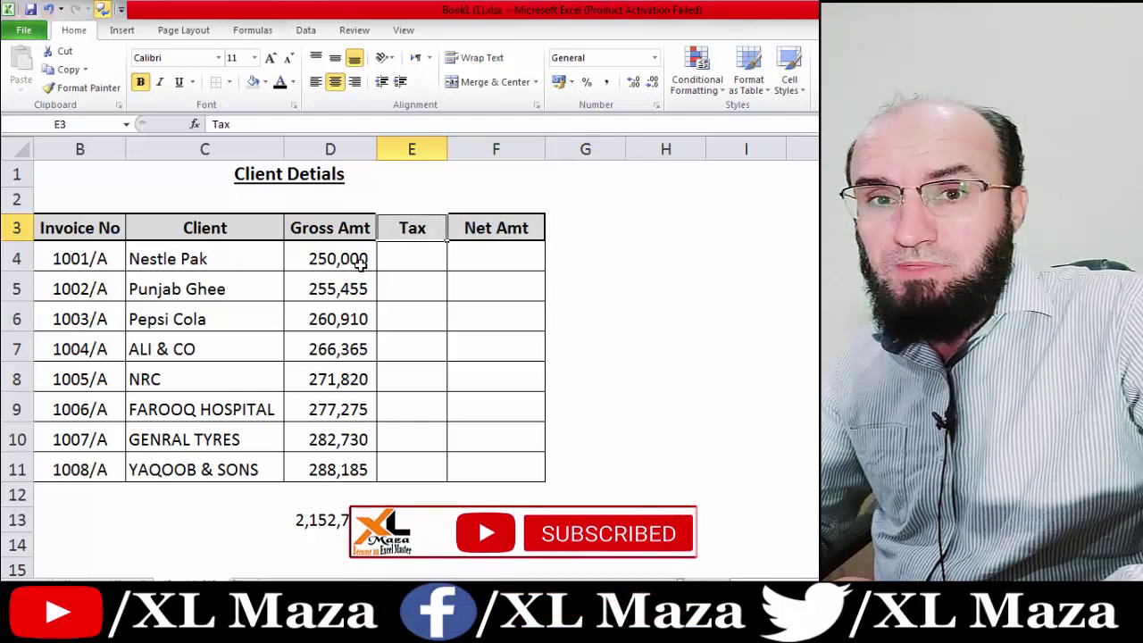
pyautogui.press('Down')
pyautogui.press('Up')
pyautogui.press('Left')
pyautogui.press('Left')
pyautogui.press('Right')
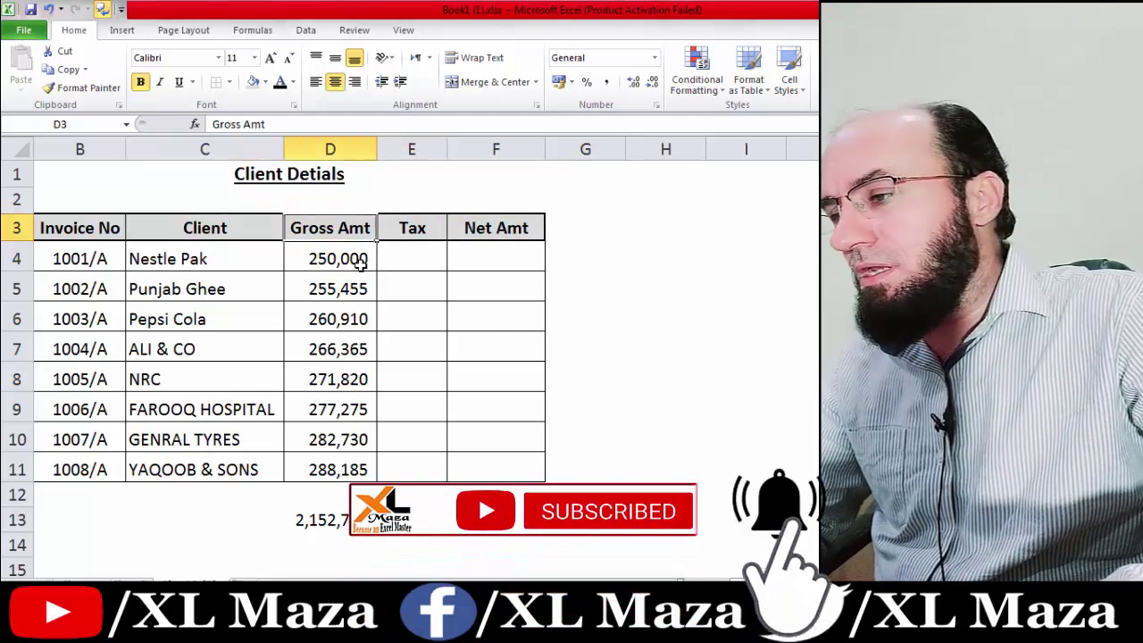
pyautogui.press('Right')
pyautogui.press('Down')
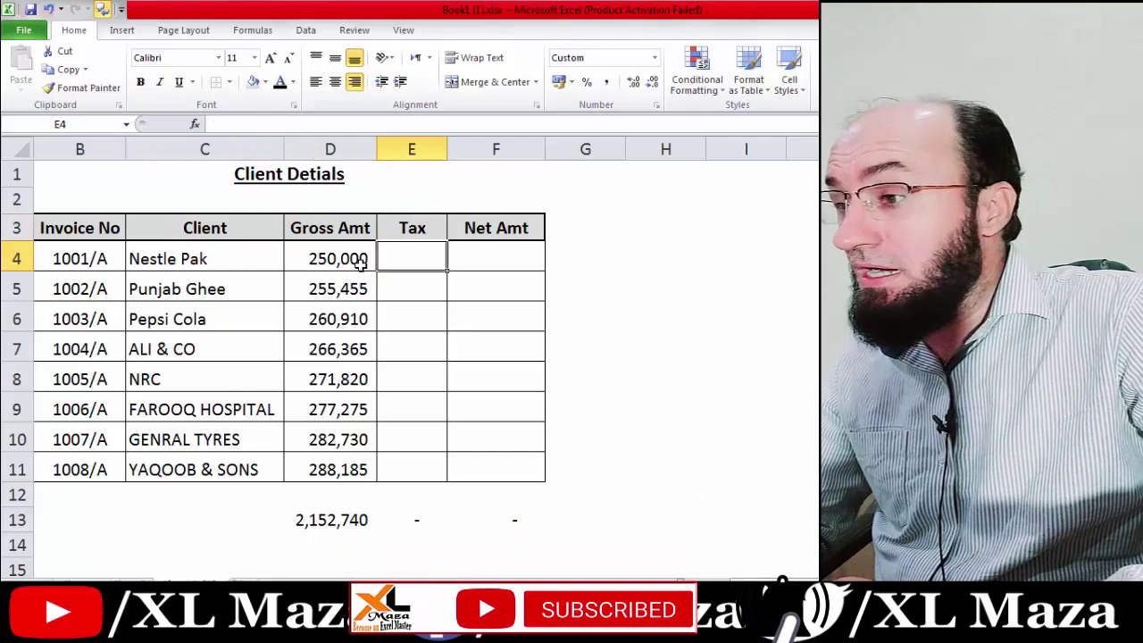
pyautogui.press('Up')
pyautogui.press('Down')
pyautogui.press('Up')
pyautogui.press('Up')
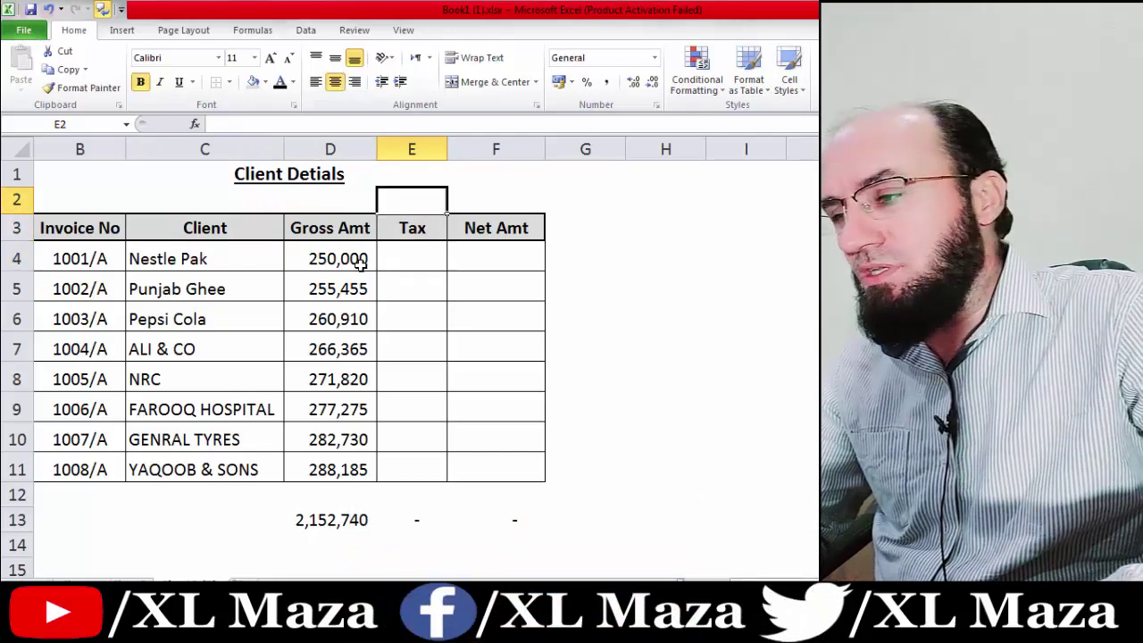
pyautogui.press('Down')
pyautogui.press('Down')
pyautogui.press('Right')
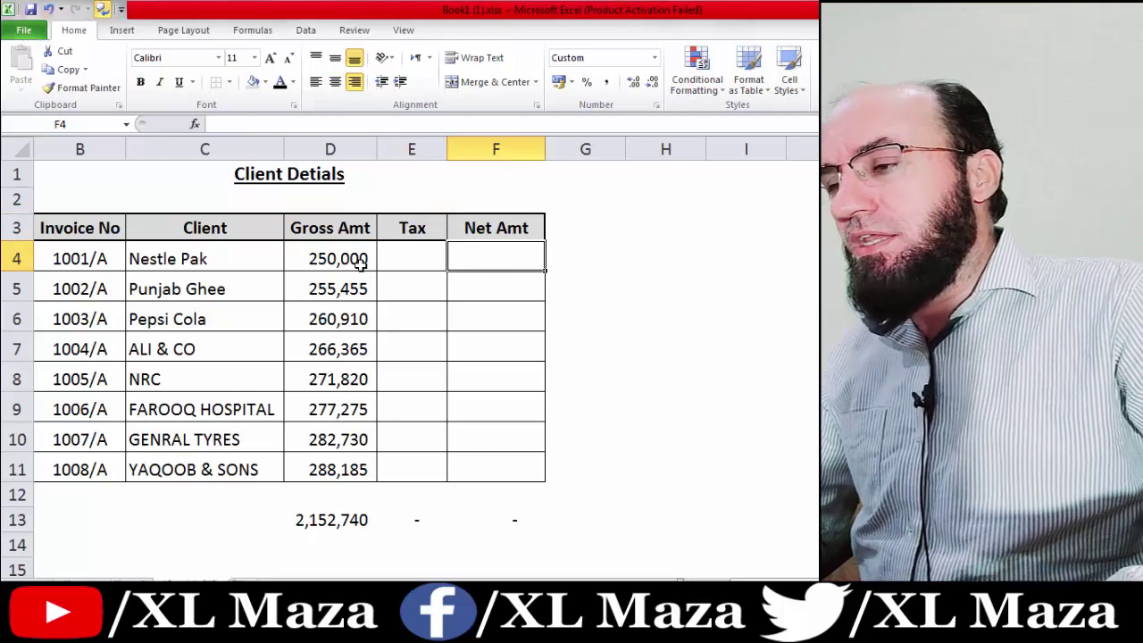
pyautogui.press('Left')
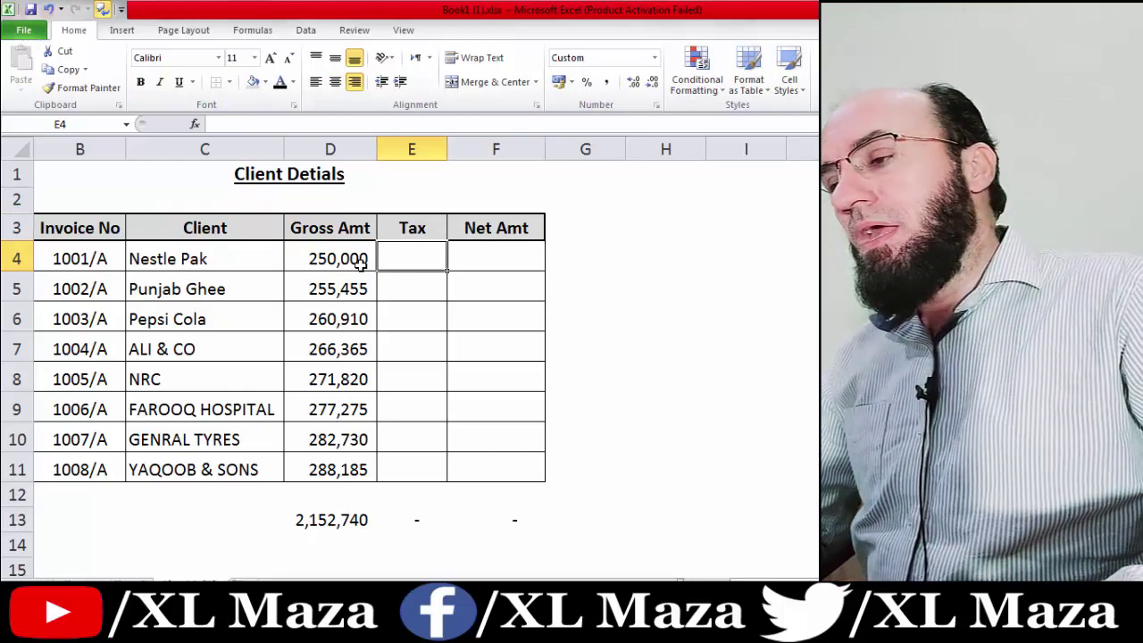
pyautogui.write('+')
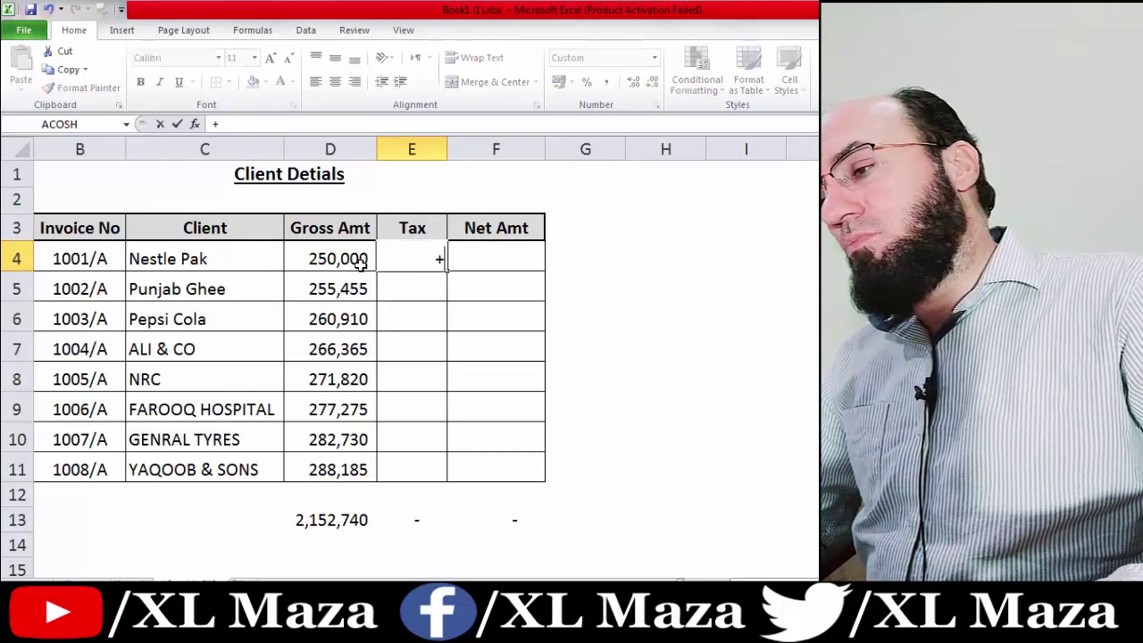
pyautogui.press('Left')
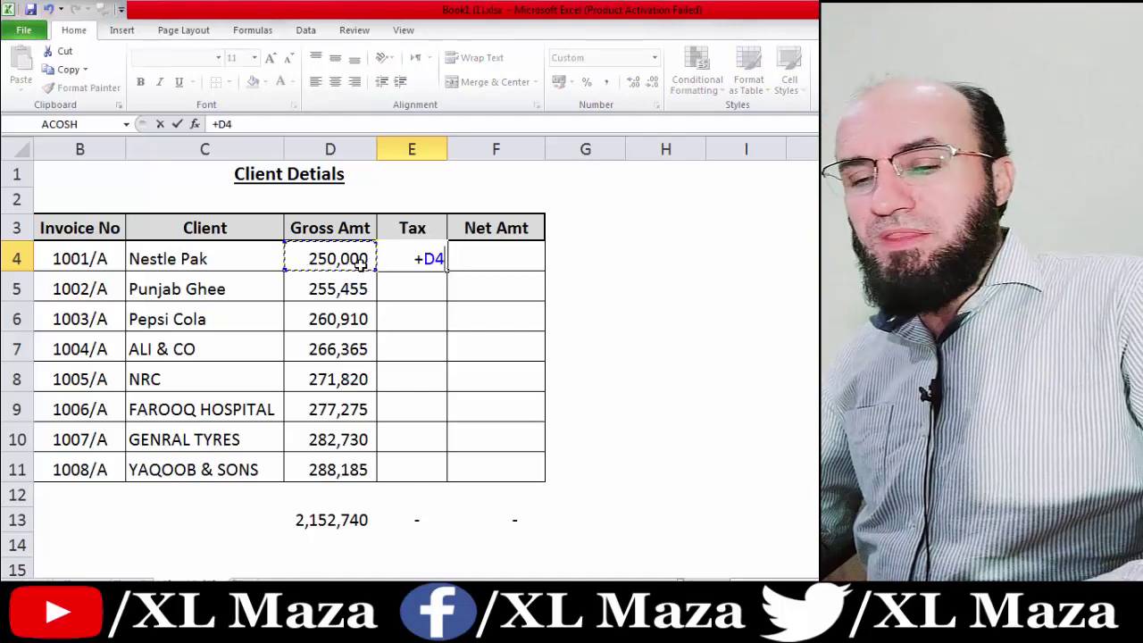
pyautogui.write('16')
pyautogui.press('BackSpace')
pyautogui.press('BackSpace')
pyautogui.press('BackSpace')
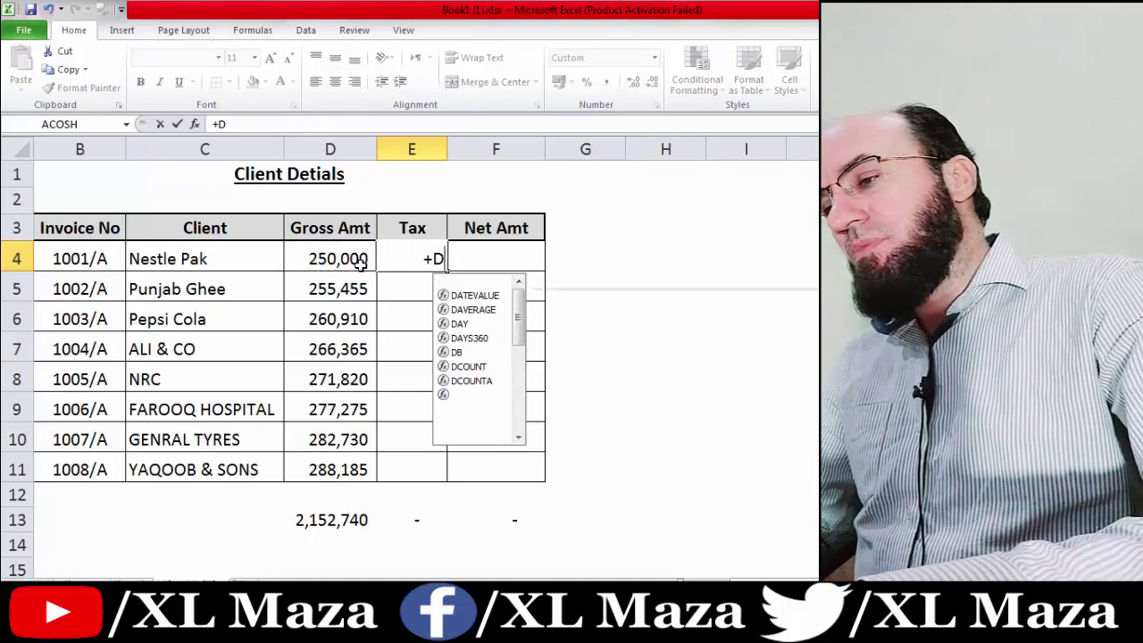
pyautogui.press('Escape')
pyautogui.press('Down')
pyautogui.press('Up')
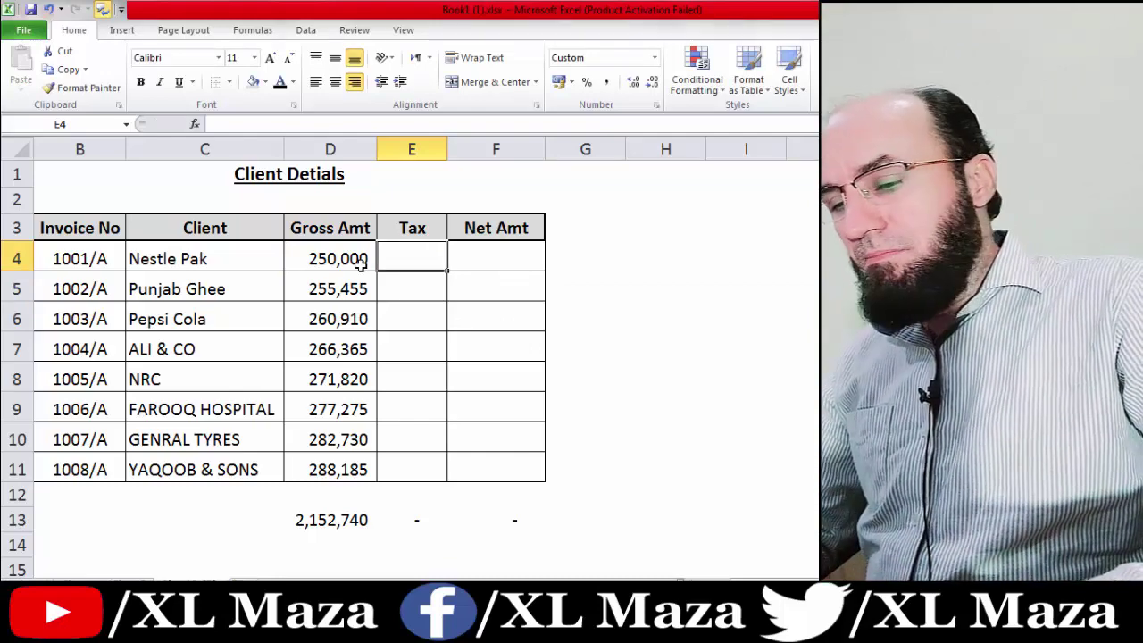
# - Calculate the tax in E4 with =D4*16%, copy it through E11, and autofit the width of column E
pyautogui.write('=')
pyautogui.click(359, 263)
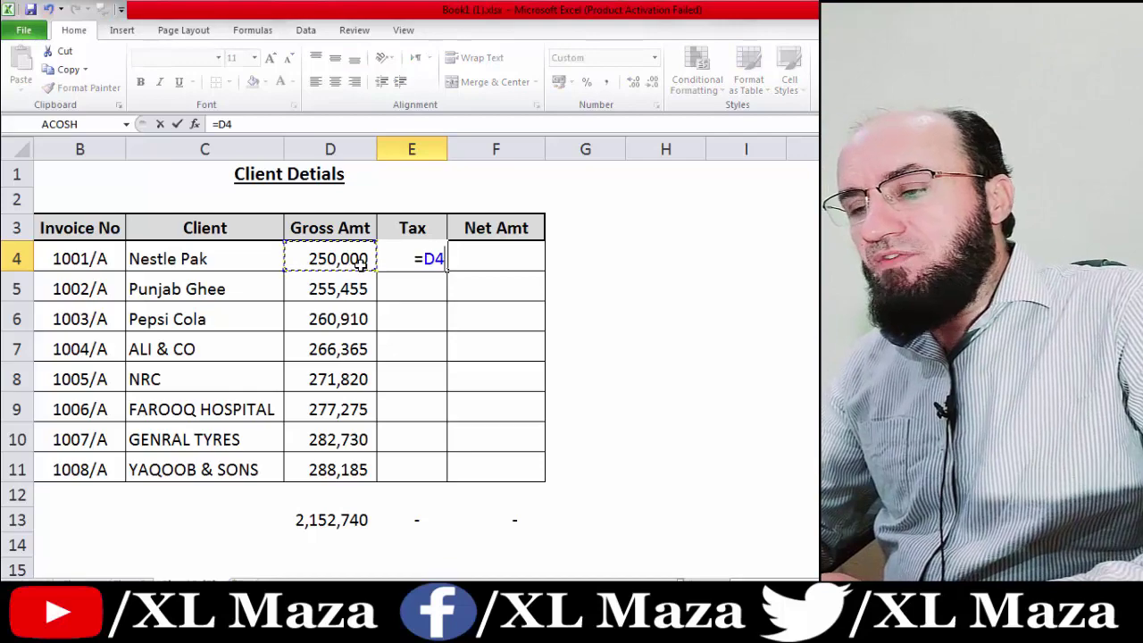
pyautogui.write('*')
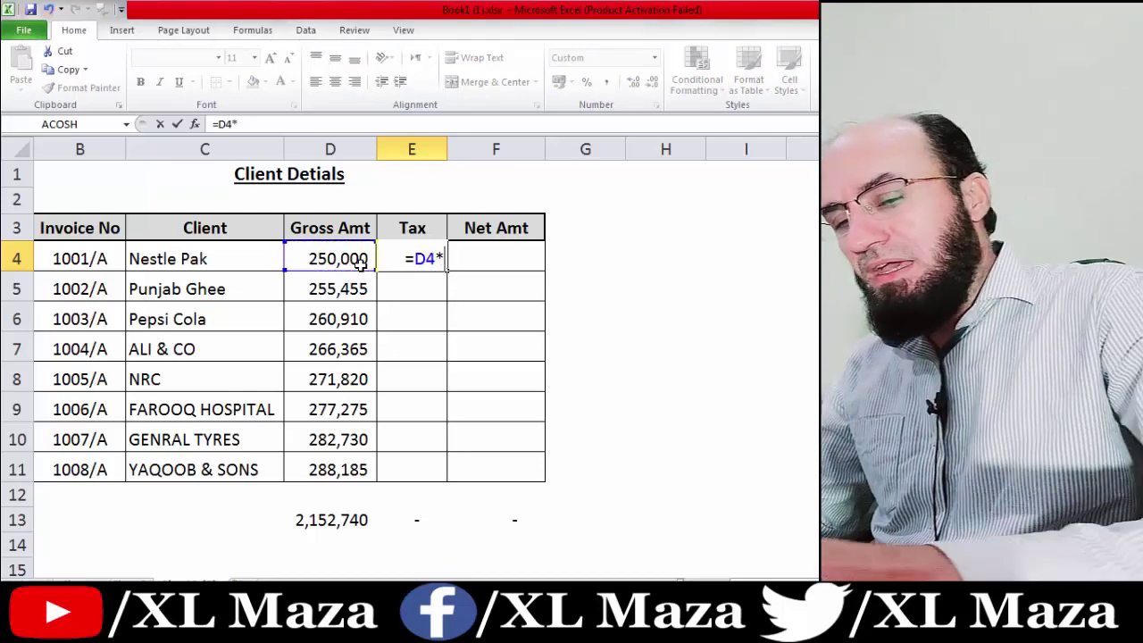
pyautogui.write('16%')
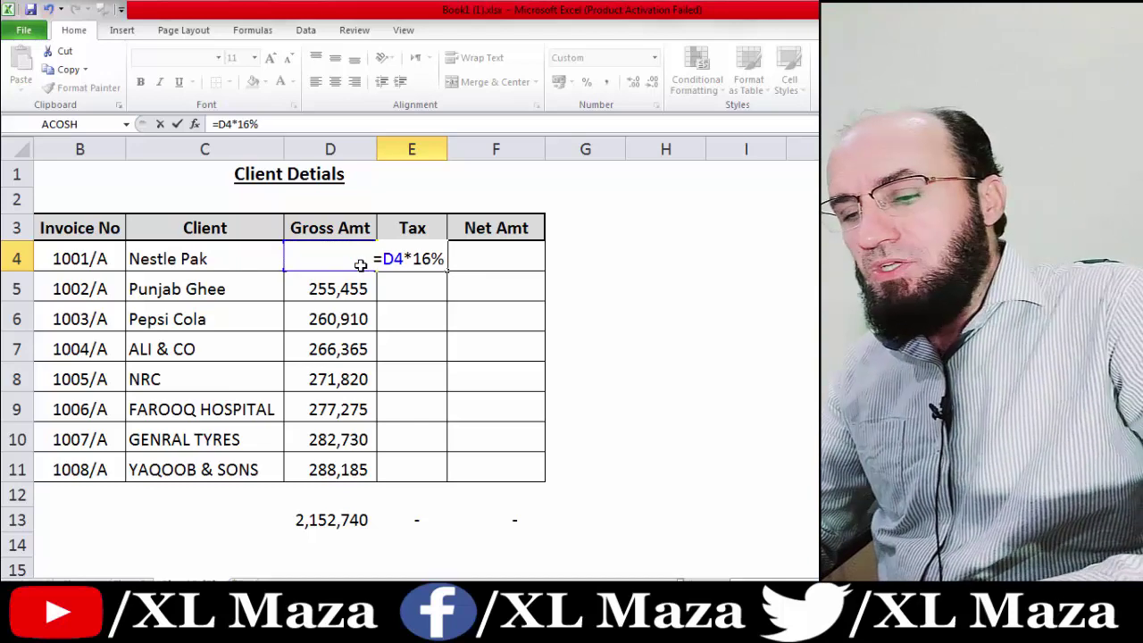
pyautogui.hotkey('ctrl', 'Return')
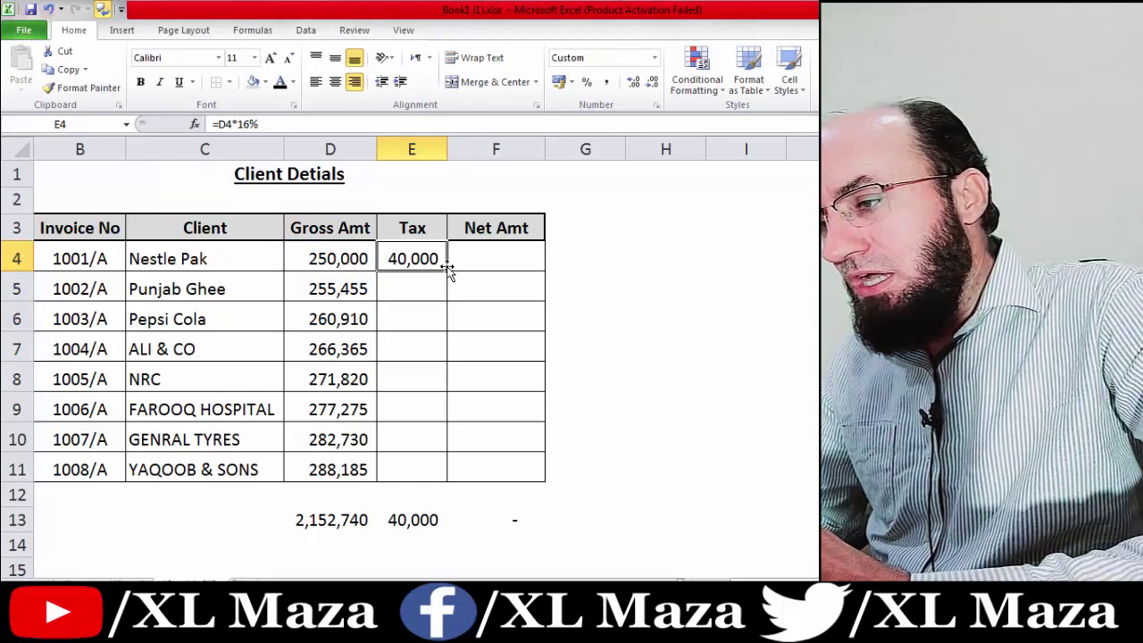
pyautogui.moveTo(447, 273); pyautogui.dragTo(446, 479)
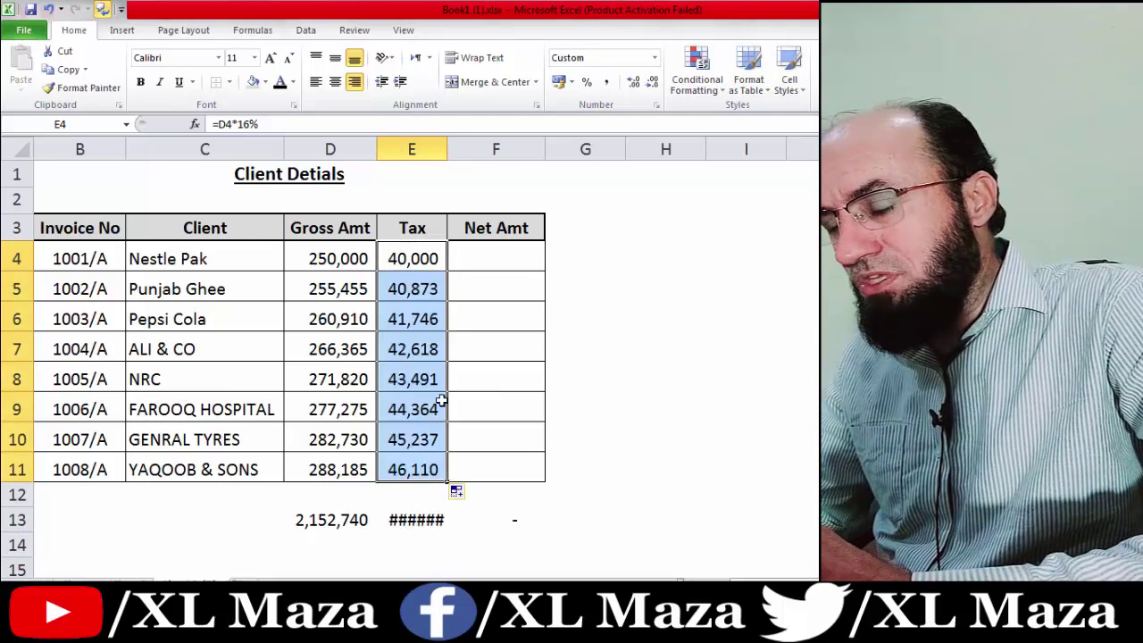
pyautogui.doubleClick(447, 148)
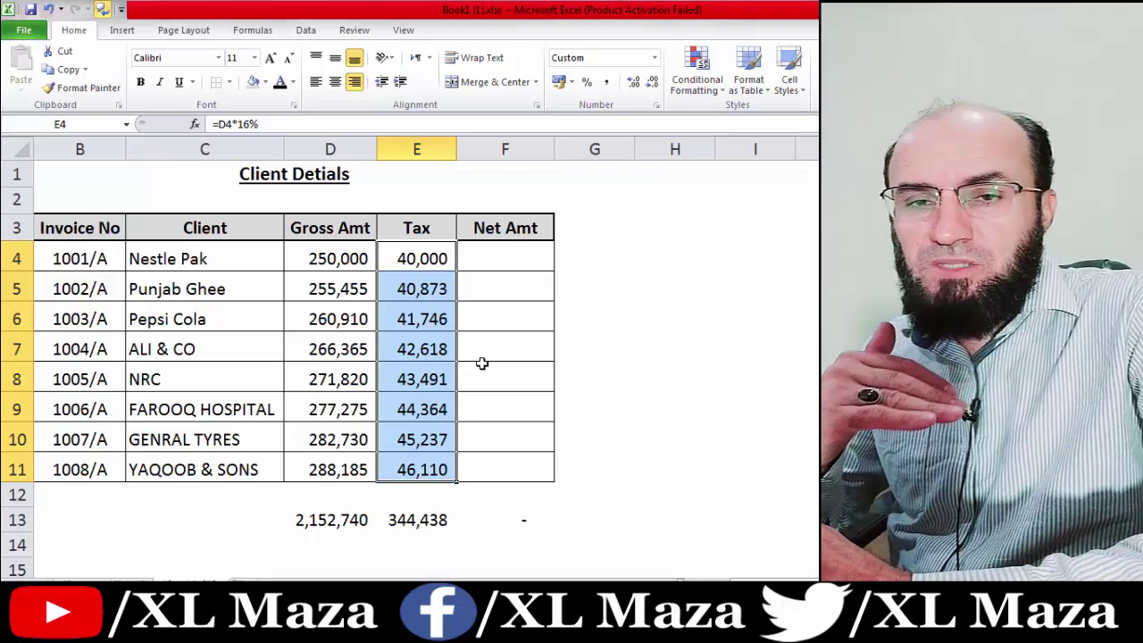
pyautogui.click(516, 253)
pyautogui.write('+')
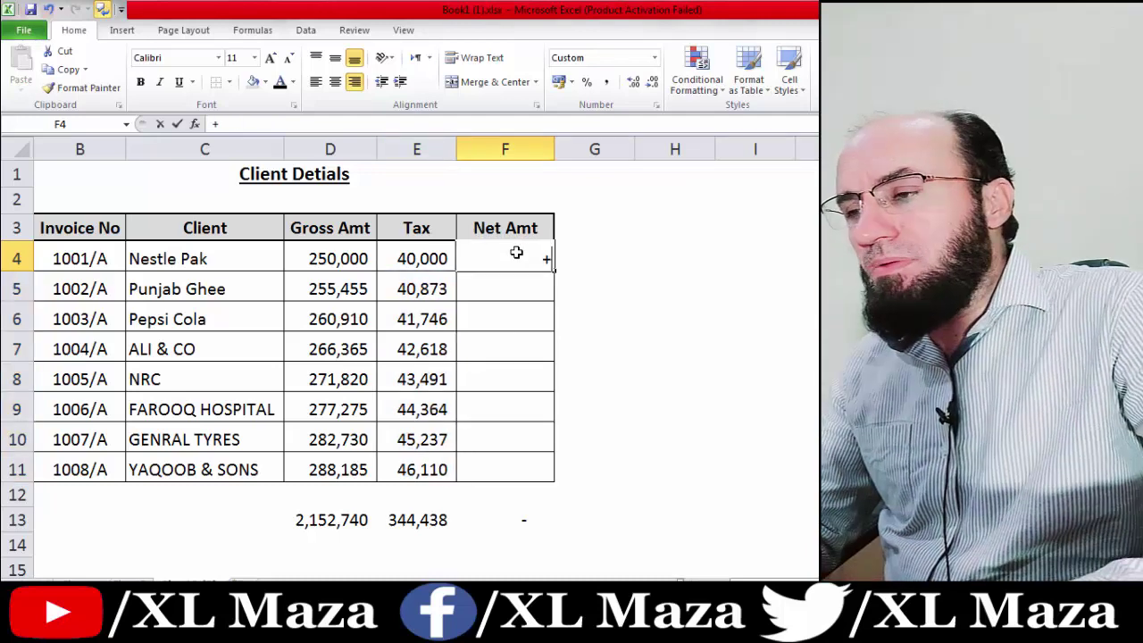
pyautogui.press('Left')
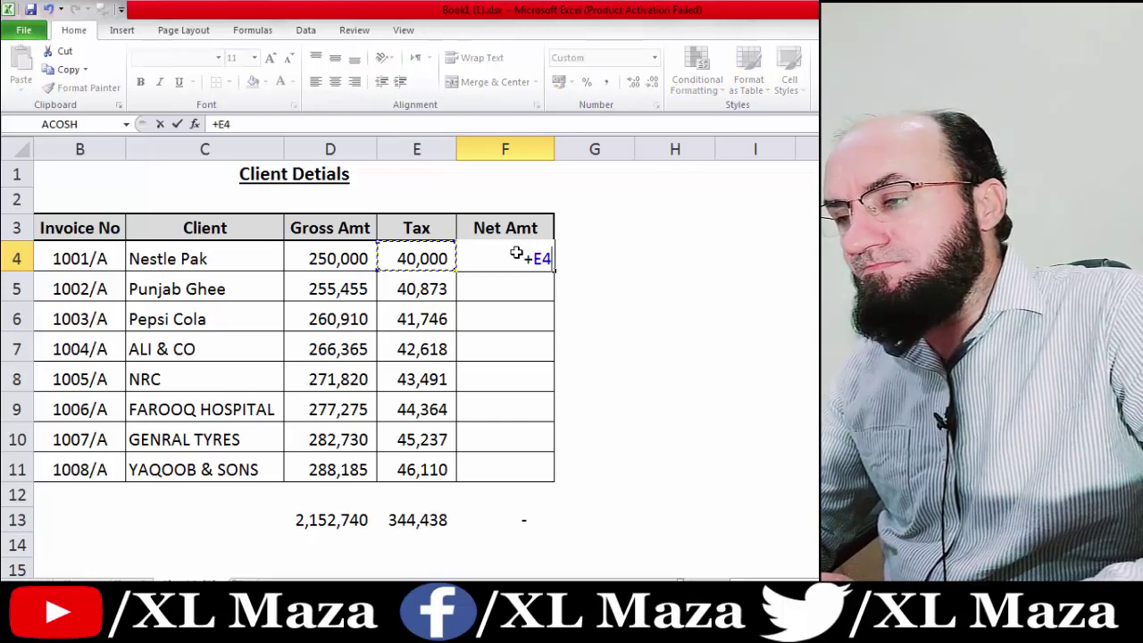
pyautogui.press('Escape')
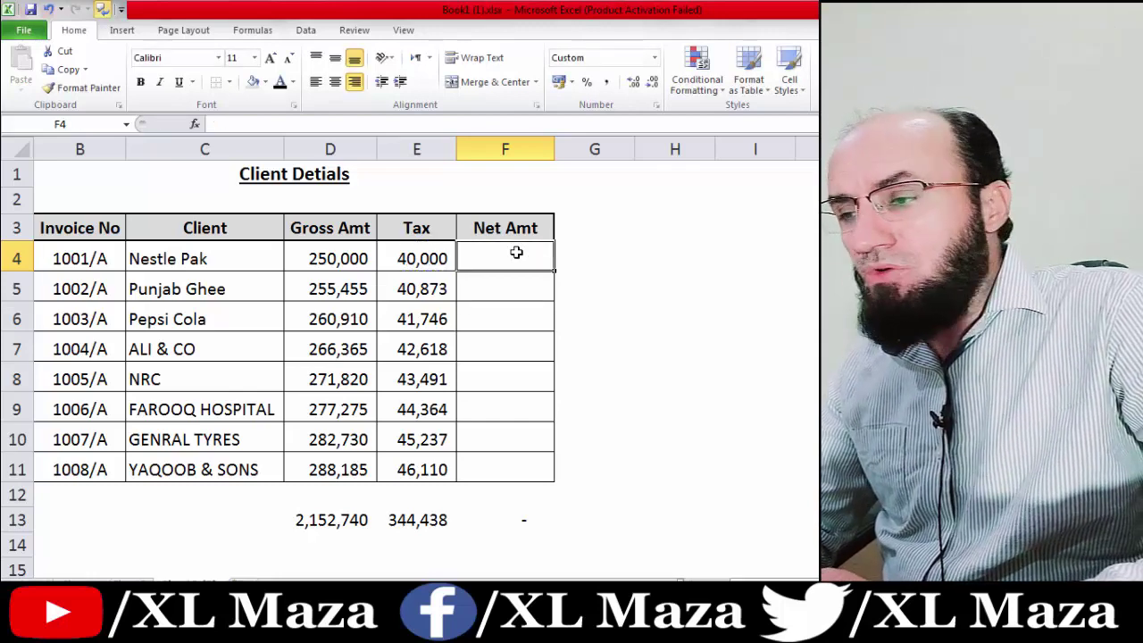
# - Calculate the net amount in F4 with =E4+D4 and copy the formula through F11
pyautogui.write('=')
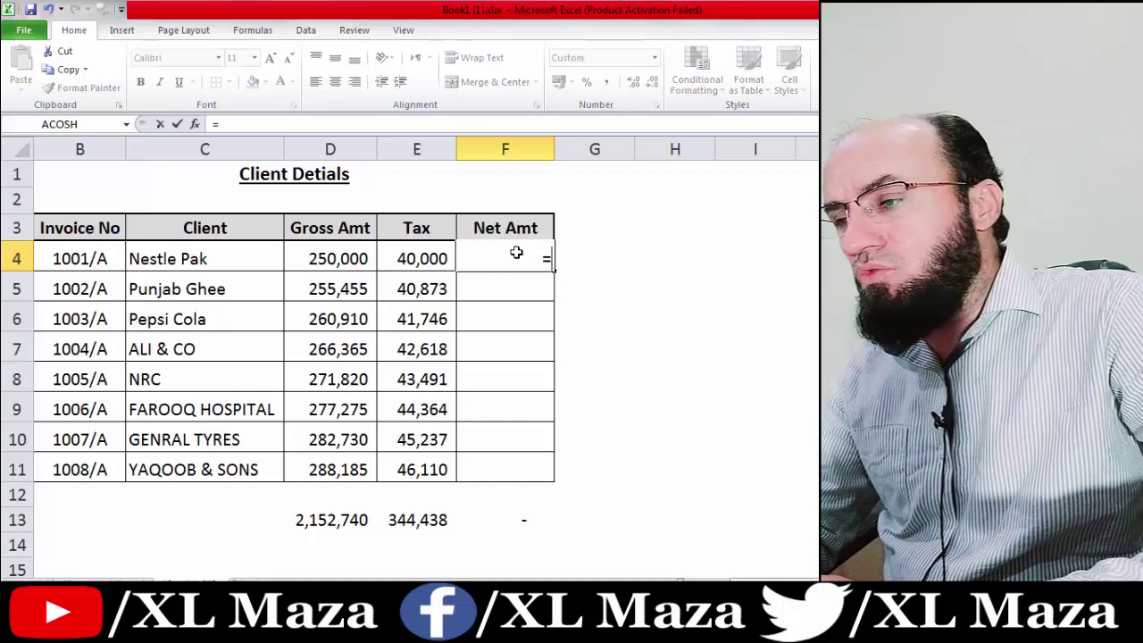
pyautogui.press('Left')
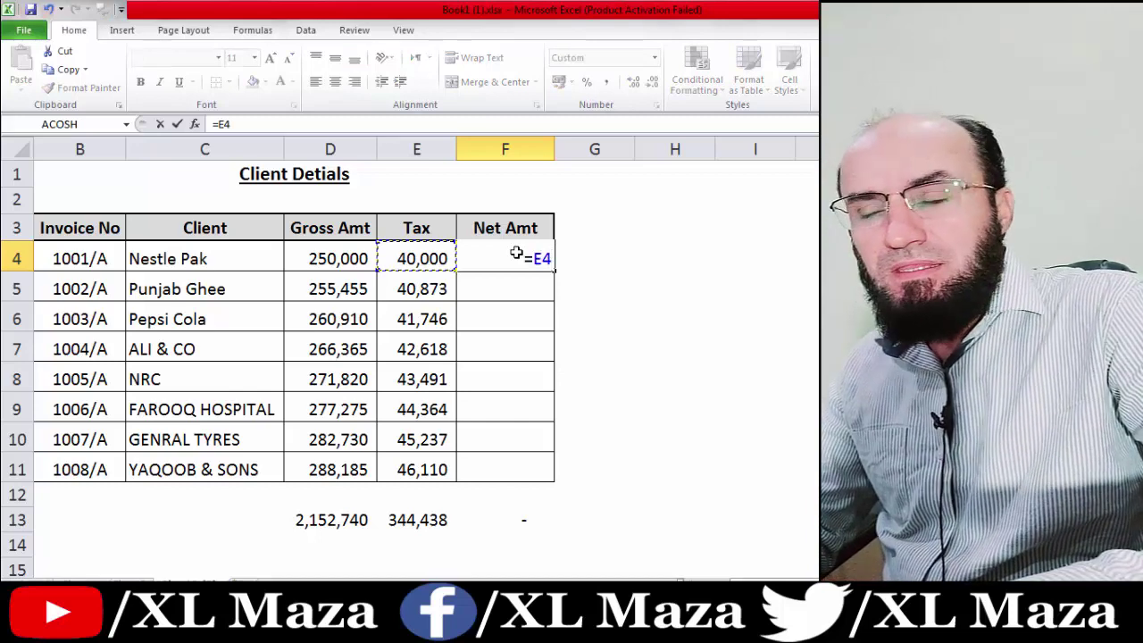
pyautogui.write('+')
pyautogui.press('Left')
pyautogui.press('Left')
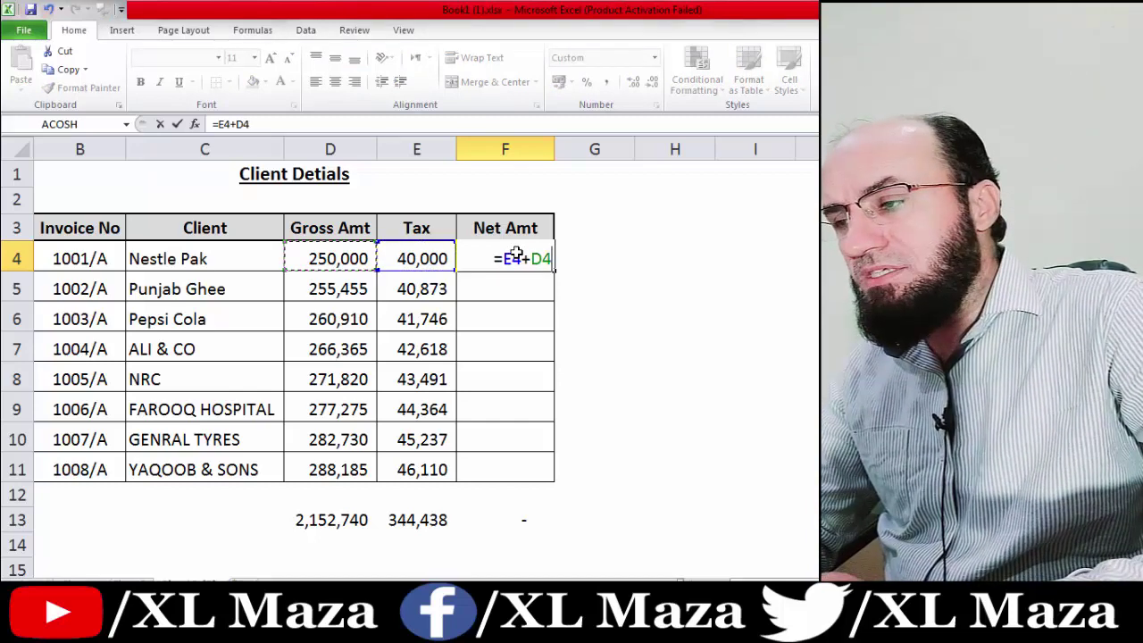
pyautogui.hotkey('ctrl', 'Return')
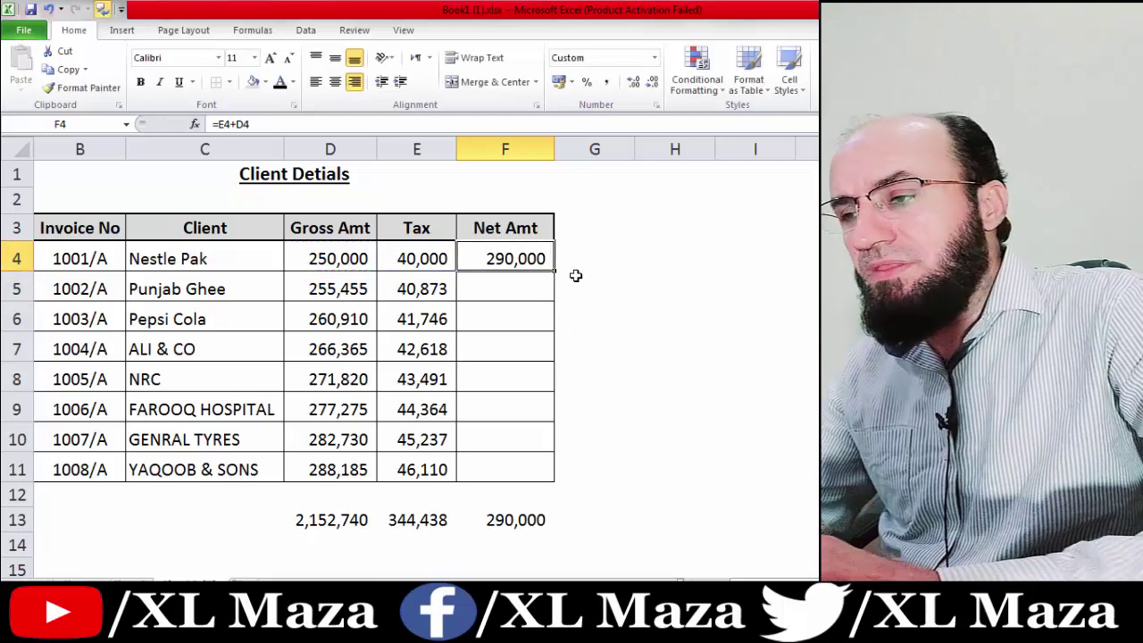
pyautogui.moveTo(553, 271); pyautogui.dragTo(541, 485)
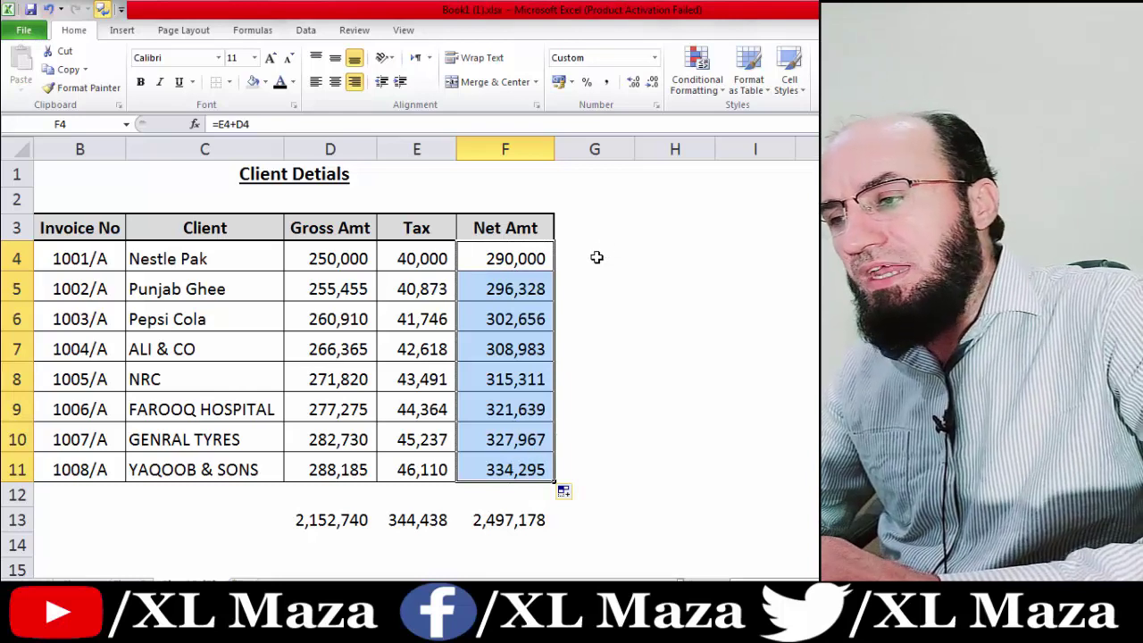
# - Apply a thick box border around the empty cell H3 beside the client table
pyautogui.click(134, 258)
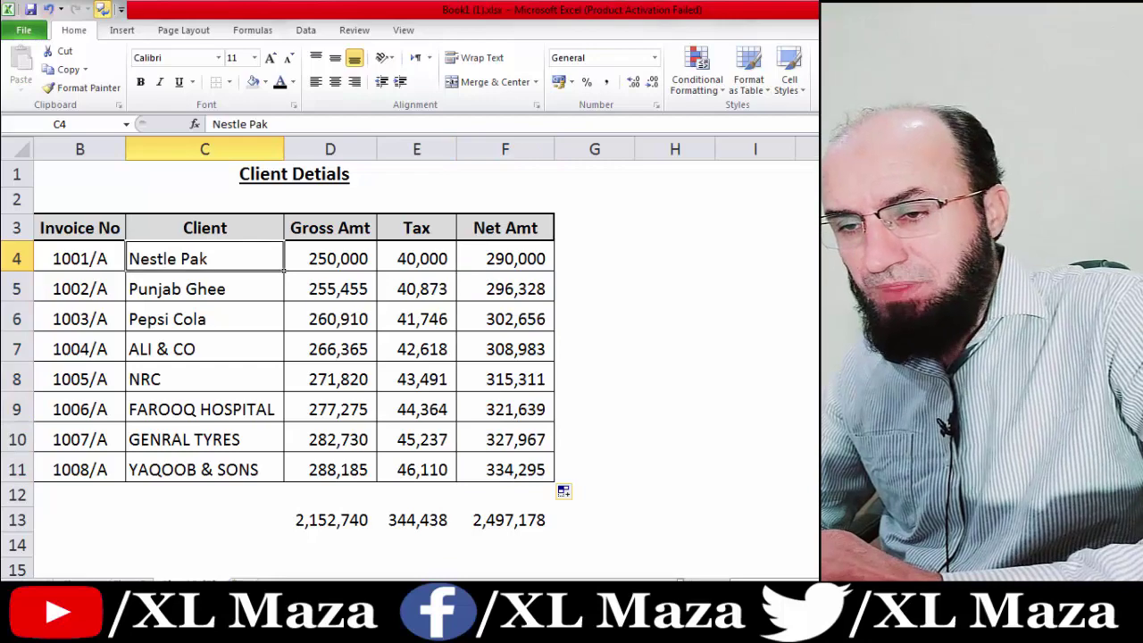
pyautogui.scroll(2, 400, 357)
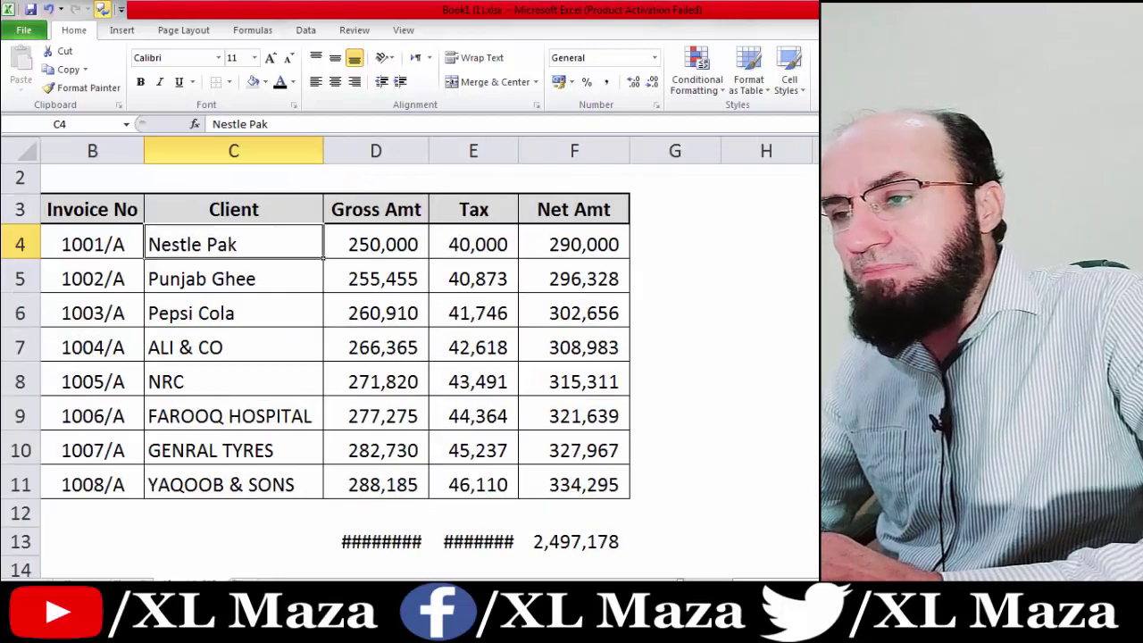
pyautogui.click(763, 203)
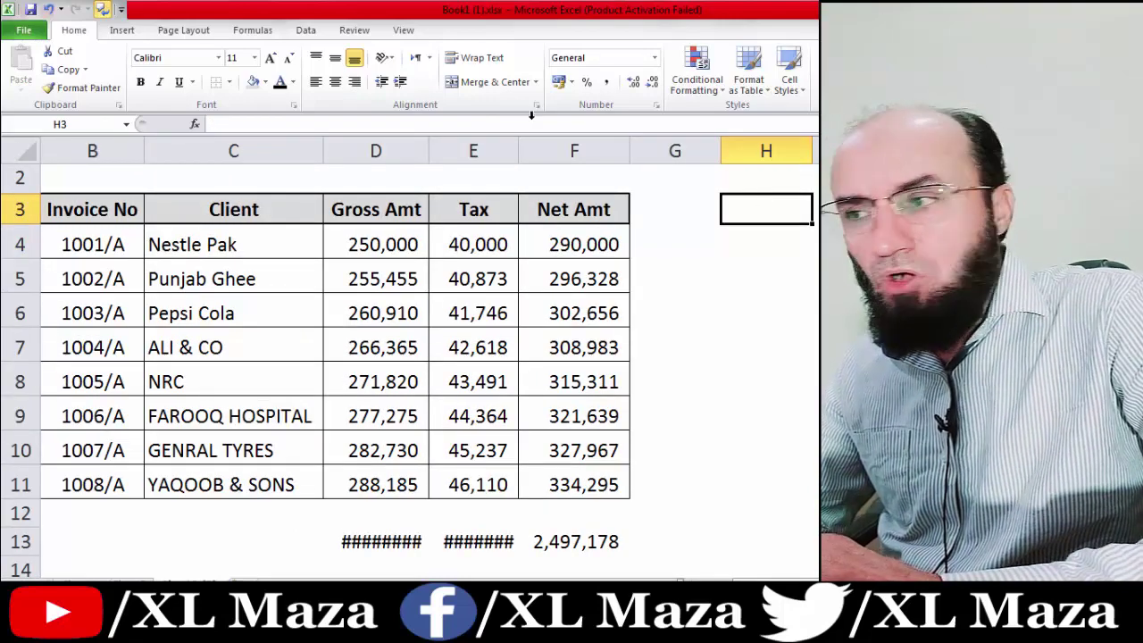
pyautogui.click(232, 82)
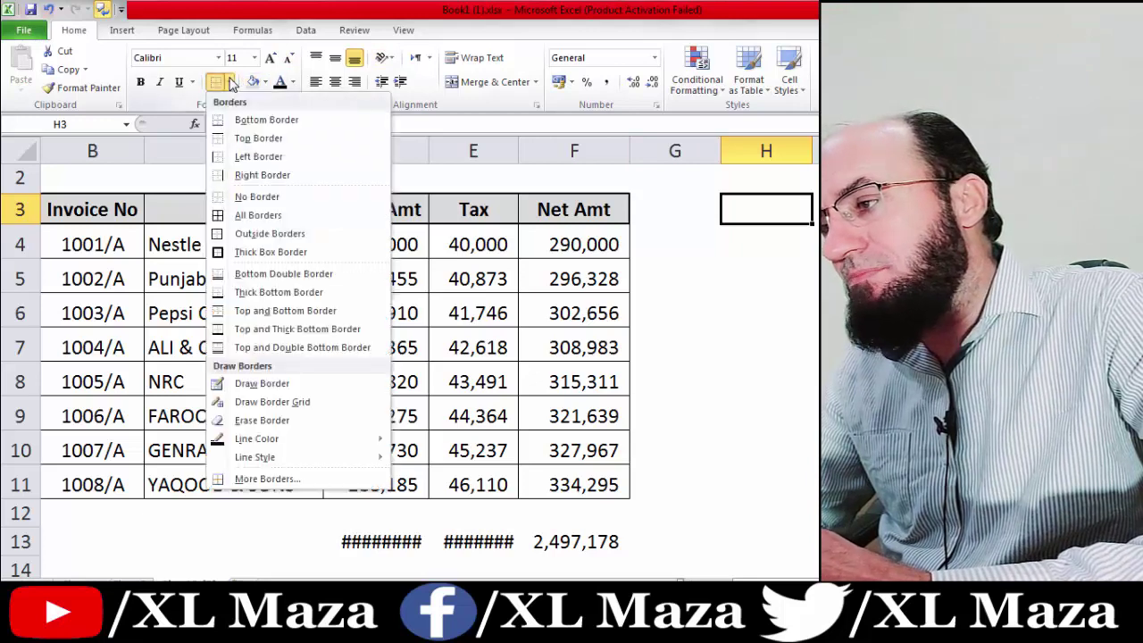
pyautogui.click(251, 251)
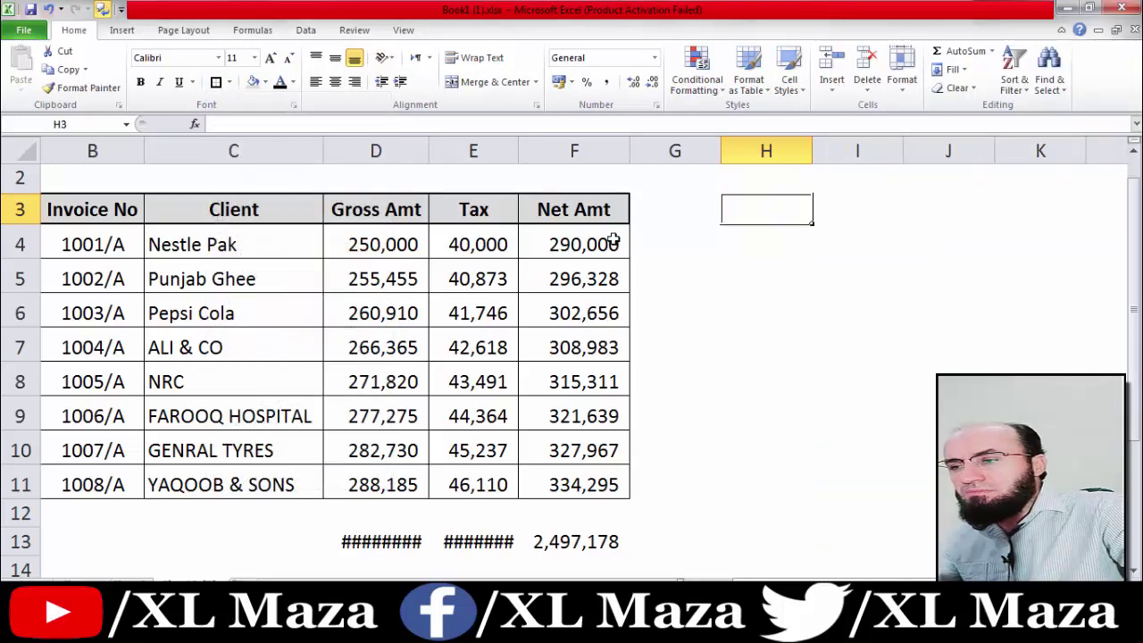
pyautogui.click(778, 244)
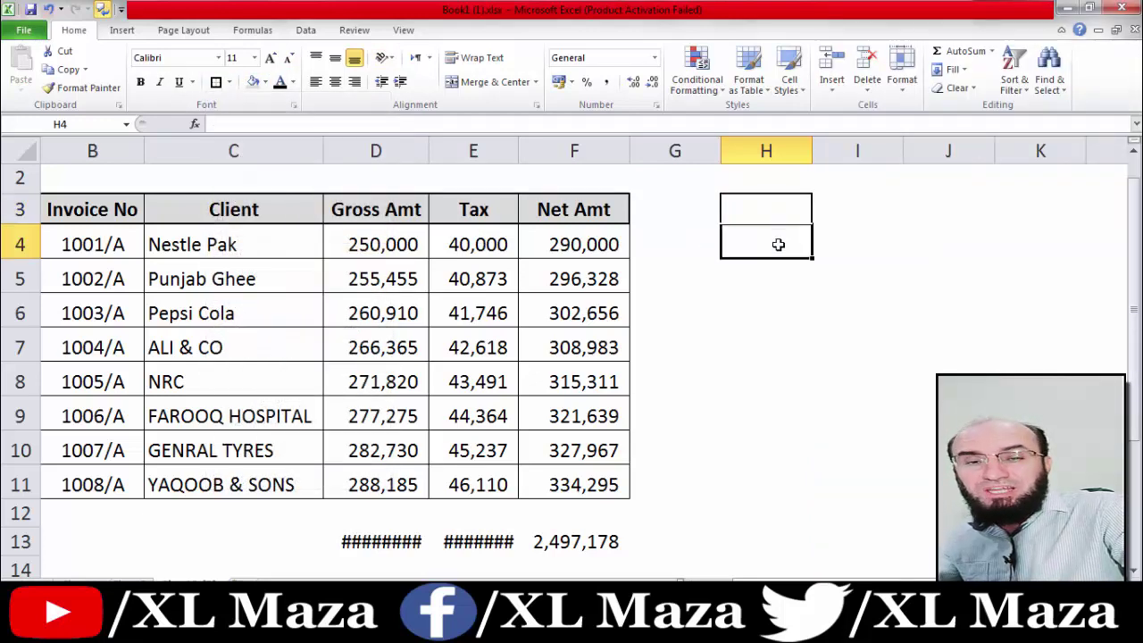
# - Copy the Invoice No, Client and Gross Amt headers from B3:D3 and paste them transposed into H5:H7
pyautogui.click(774, 270)
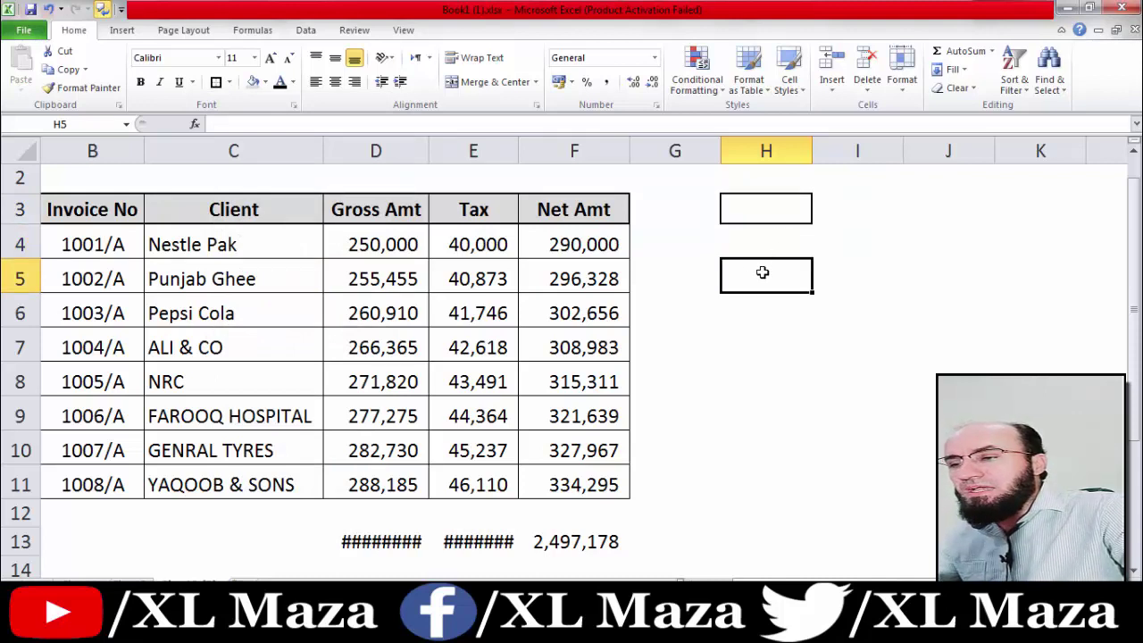
pyautogui.moveTo(760, 272); pyautogui.dragTo(757, 348)
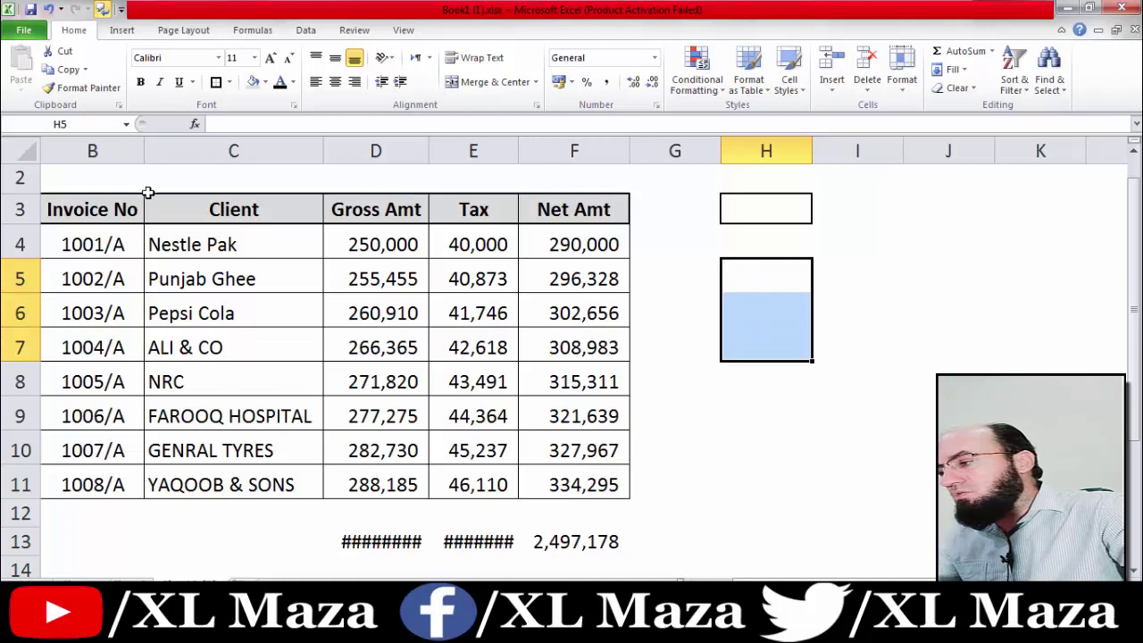
pyautogui.click(124, 211)
pyautogui.hotkey('shift', 'Right')
pyautogui.hotkey('shift', 'Right')
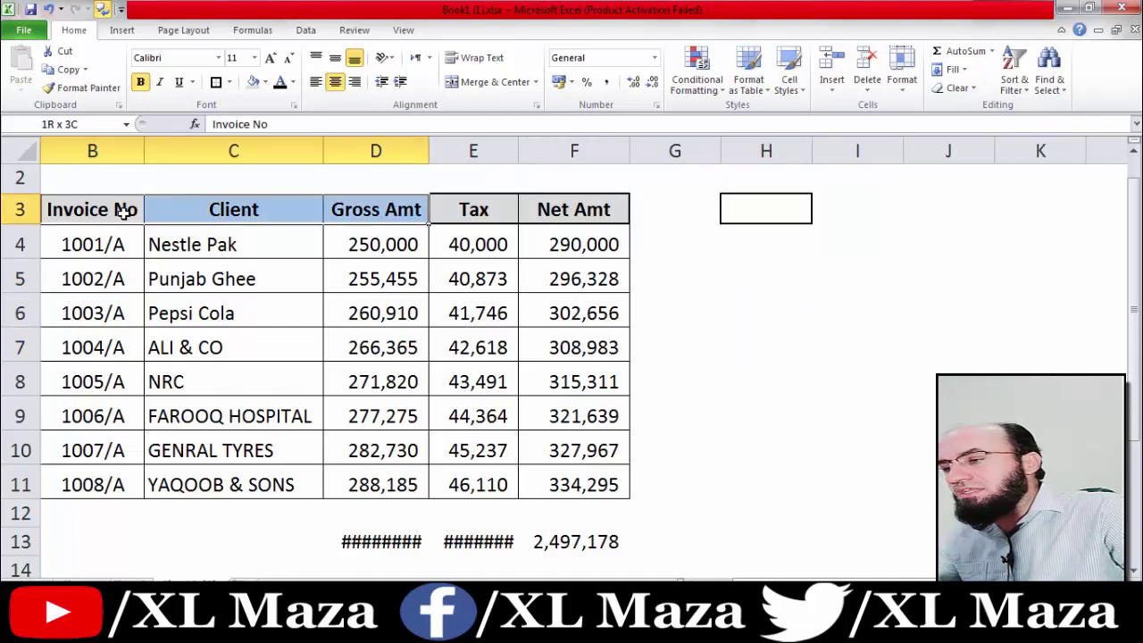
pyautogui.hotkey('ctrl', 'c')
pyautogui.press('Right')
pyautogui.press('Right')
pyautogui.press('Right')
pyautogui.press('Right')
pyautogui.press('Right')
pyautogui.press('Right')
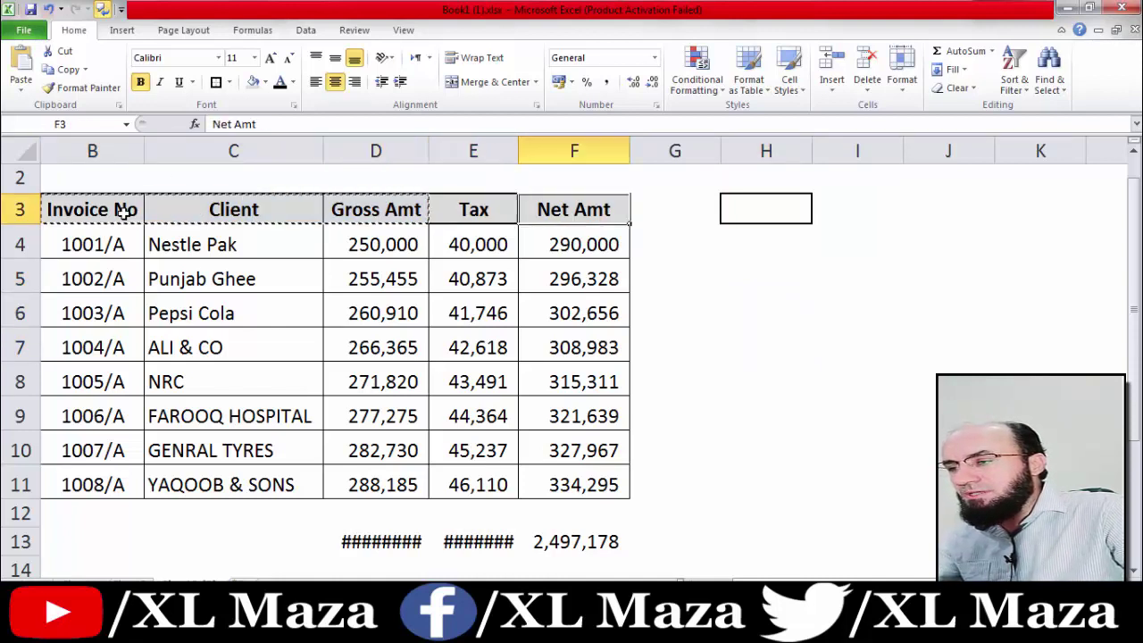
pyautogui.press('Down')
pyautogui.press('Down')
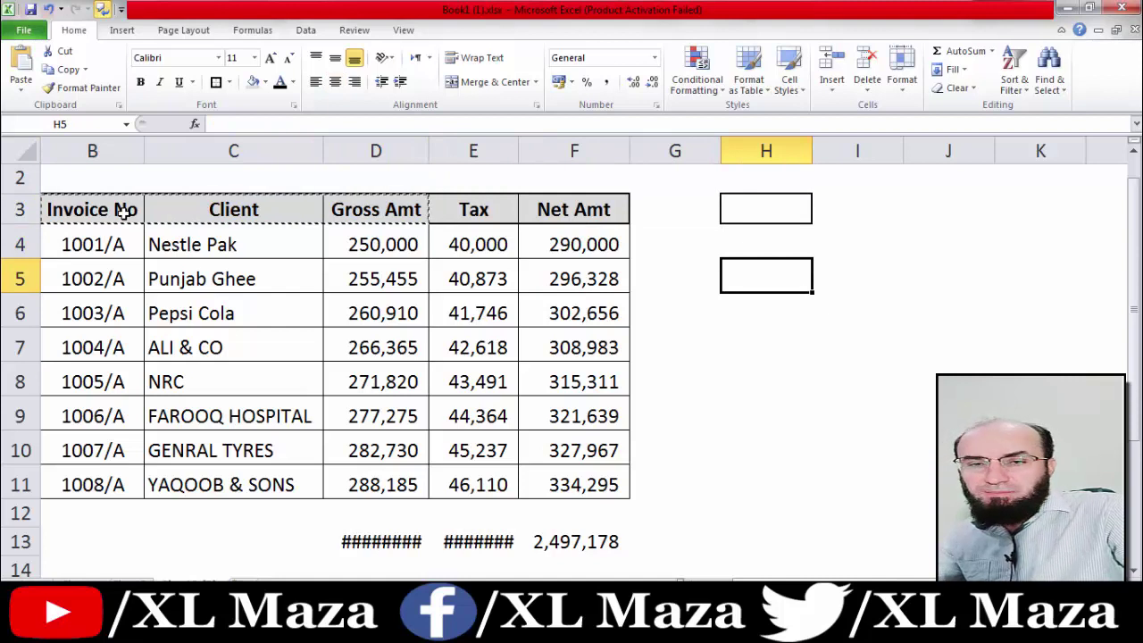
pyautogui.hotkey('ctrl', 'alt', 'v')
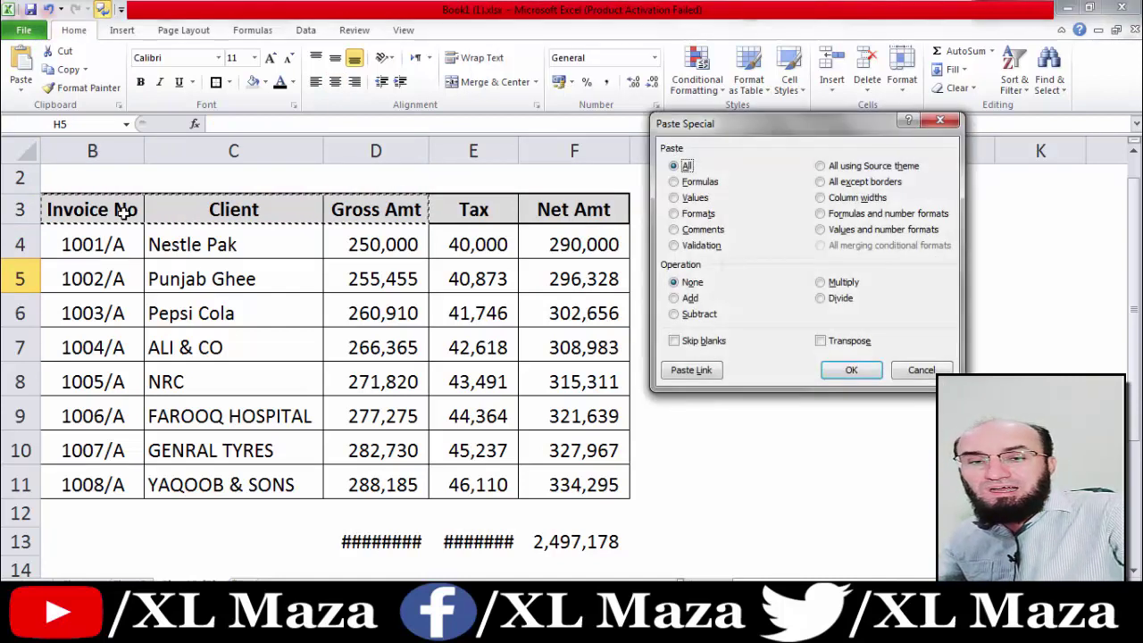
pyautogui.click(820, 340)
pyautogui.click(848, 369)
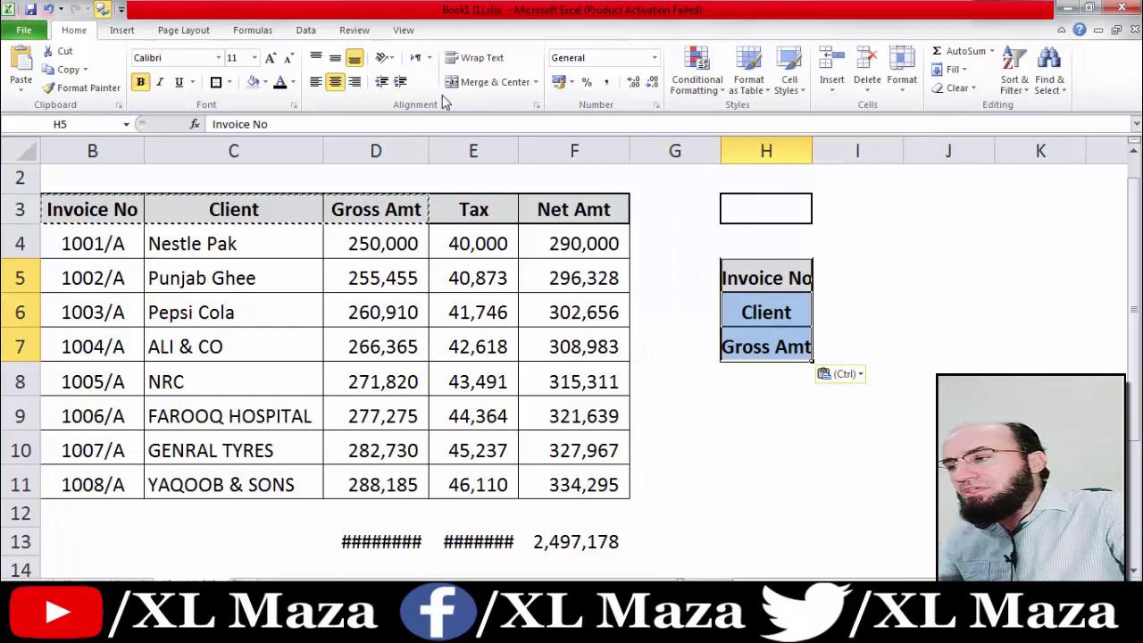
# - Left-align the labels in H5:H7 and autofit the widths of columns H, D and E
pyautogui.click(315, 81)
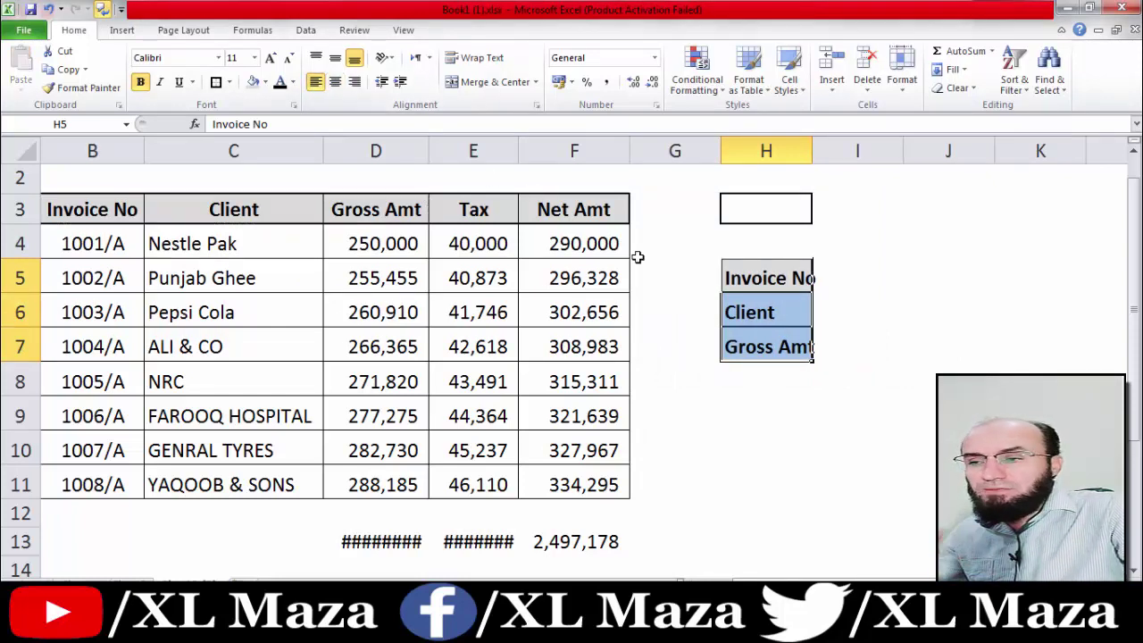
pyautogui.doubleClick(812, 148)
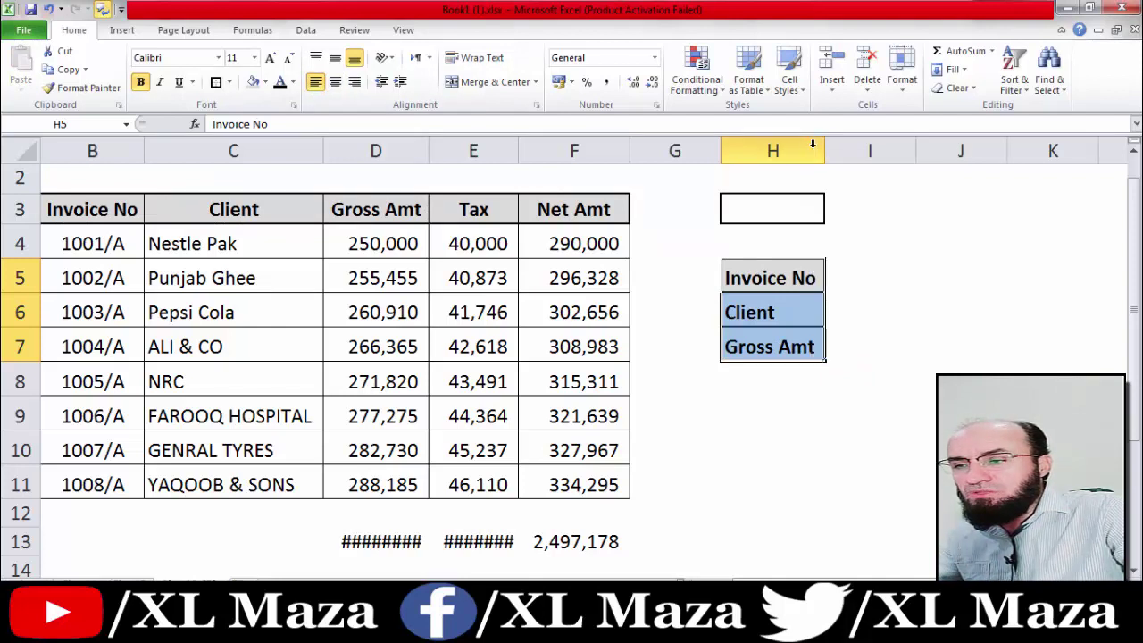
pyautogui.click(844, 284)
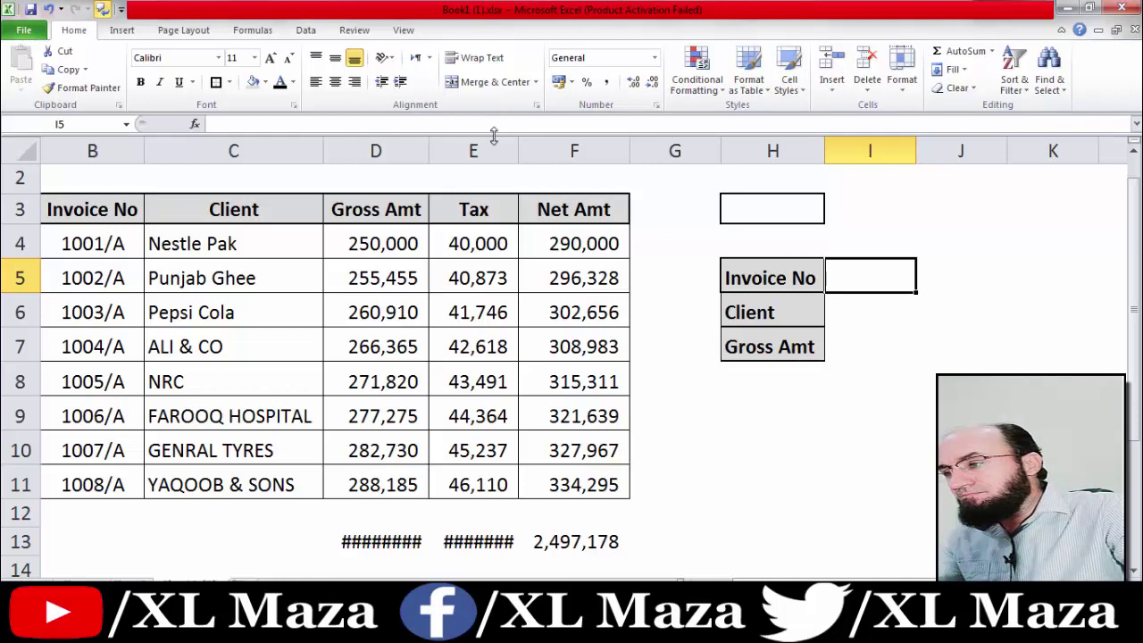
pyautogui.moveTo(413, 148); pyautogui.dragTo(473, 150)
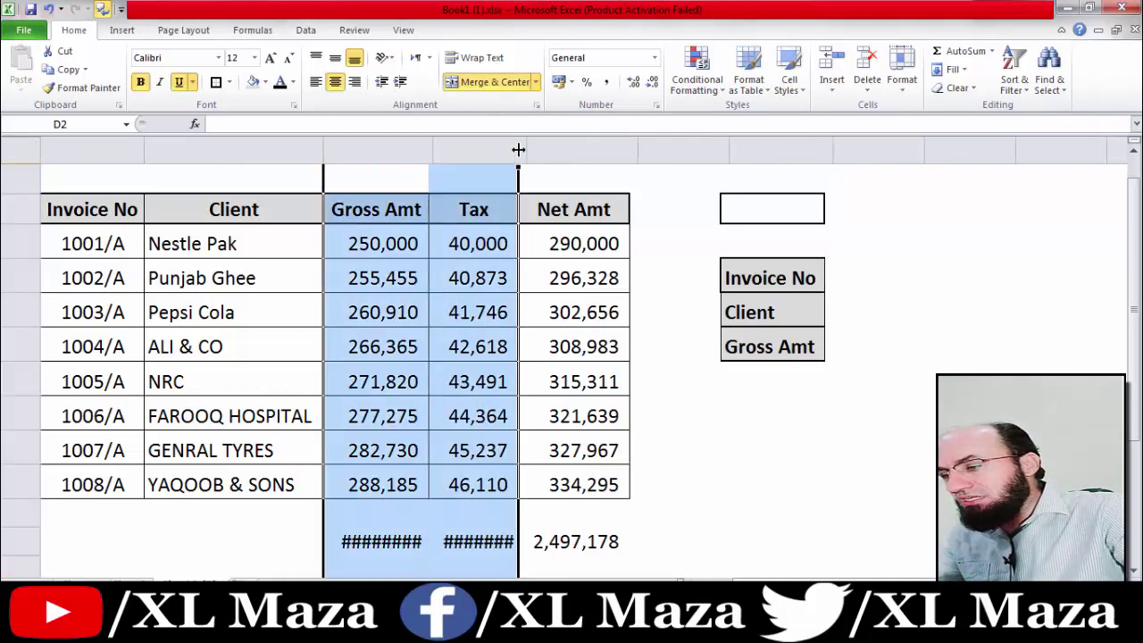
pyautogui.doubleClick(518, 150)
# - Enter the formula =SUMIF(B4:B11,H3,D4:D11) in I5 beside the Invoice No label
pyautogui.click(887, 275)
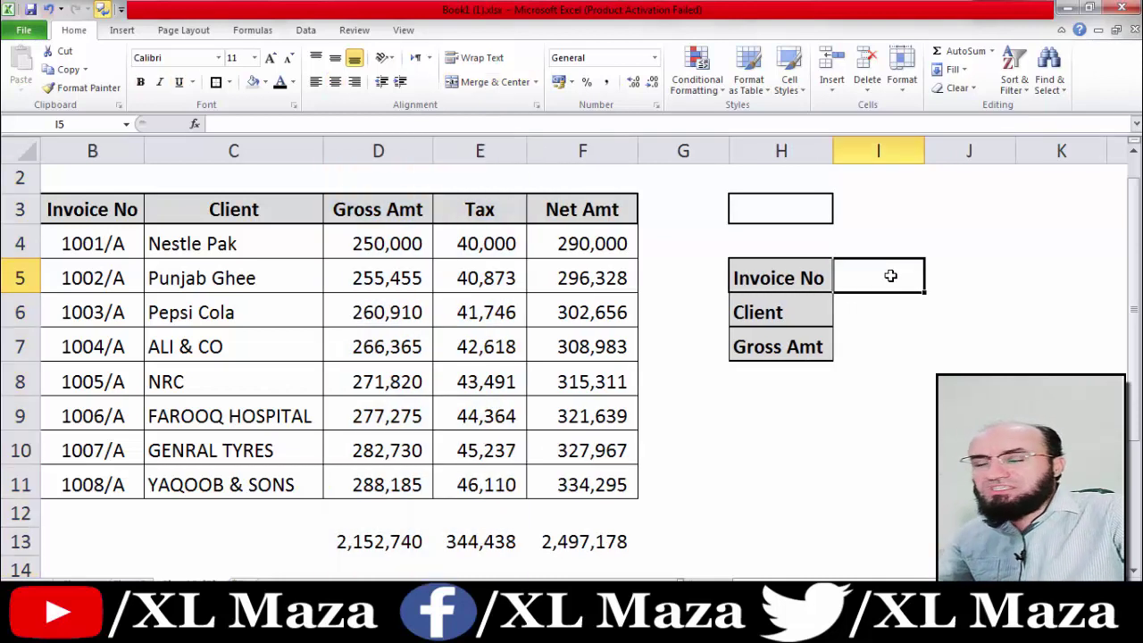
pyautogui.write('=')
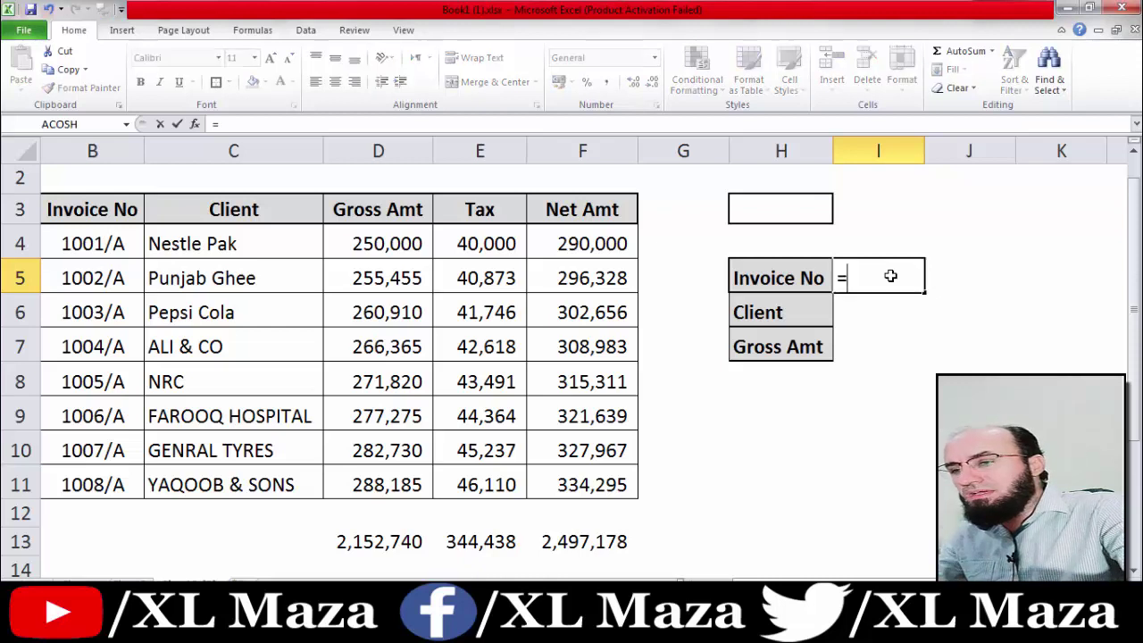
pyautogui.write('suj')
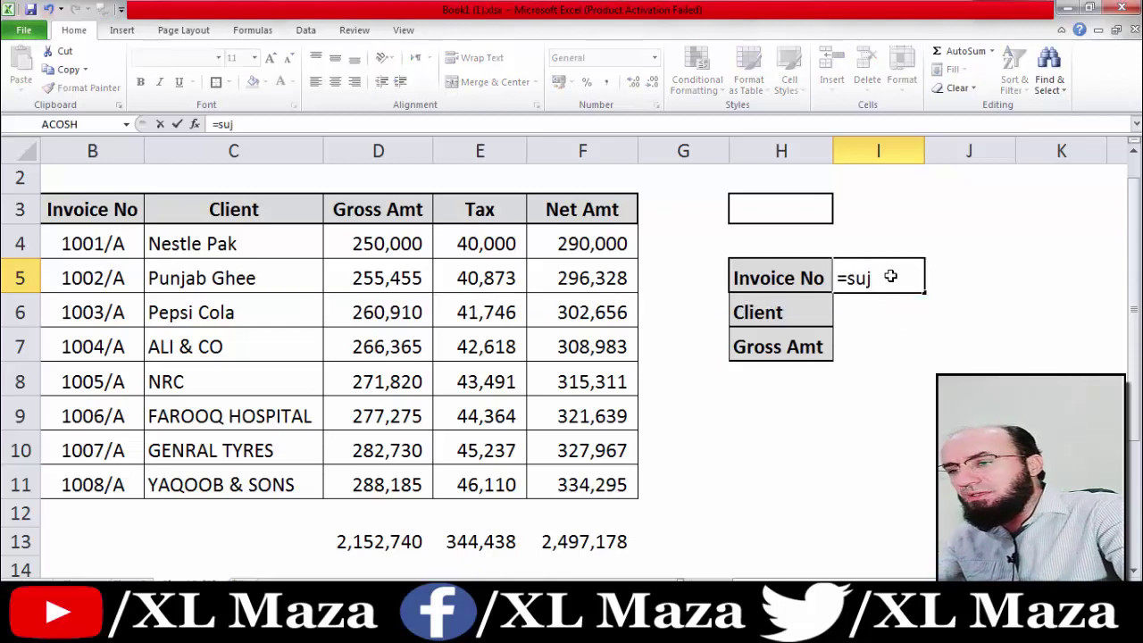
pyautogui.press('BackSpace')
pyautogui.write('mn')
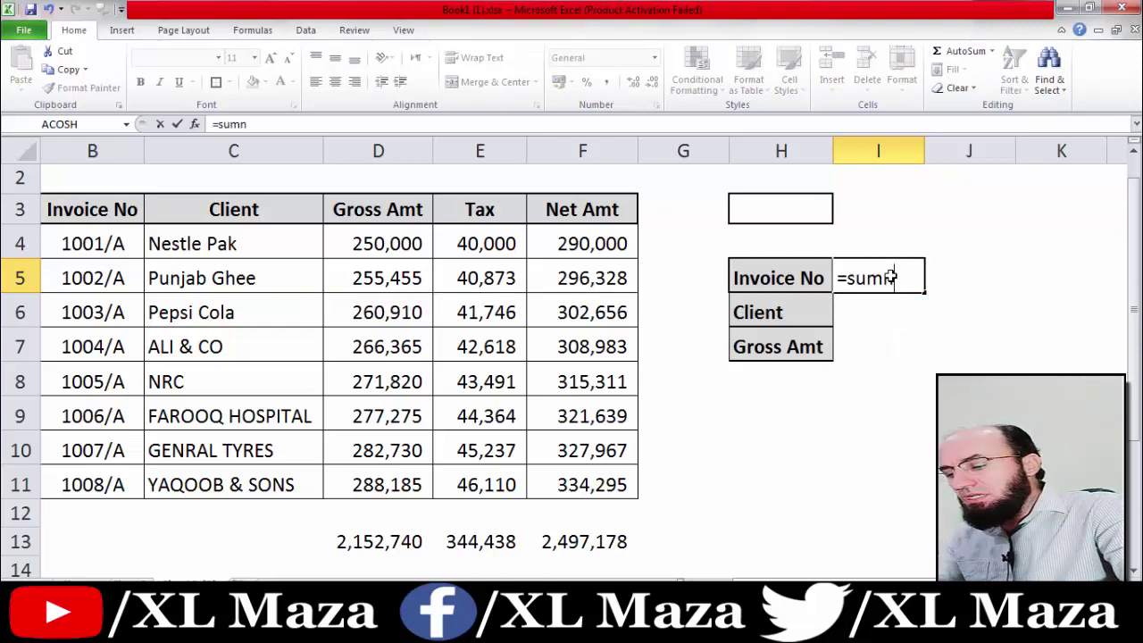
pyautogui.write('if(')
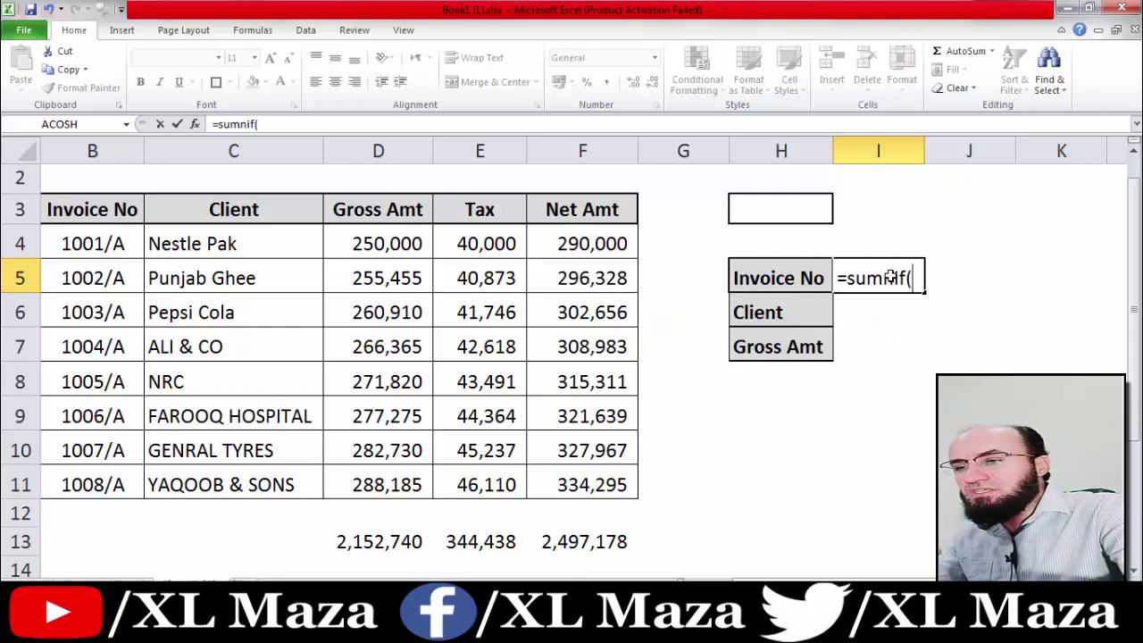
pyautogui.press('BackSpace')
pyautogui.press('BackSpace')
pyautogui.press('BackSpace')
pyautogui.press('BackSpace')
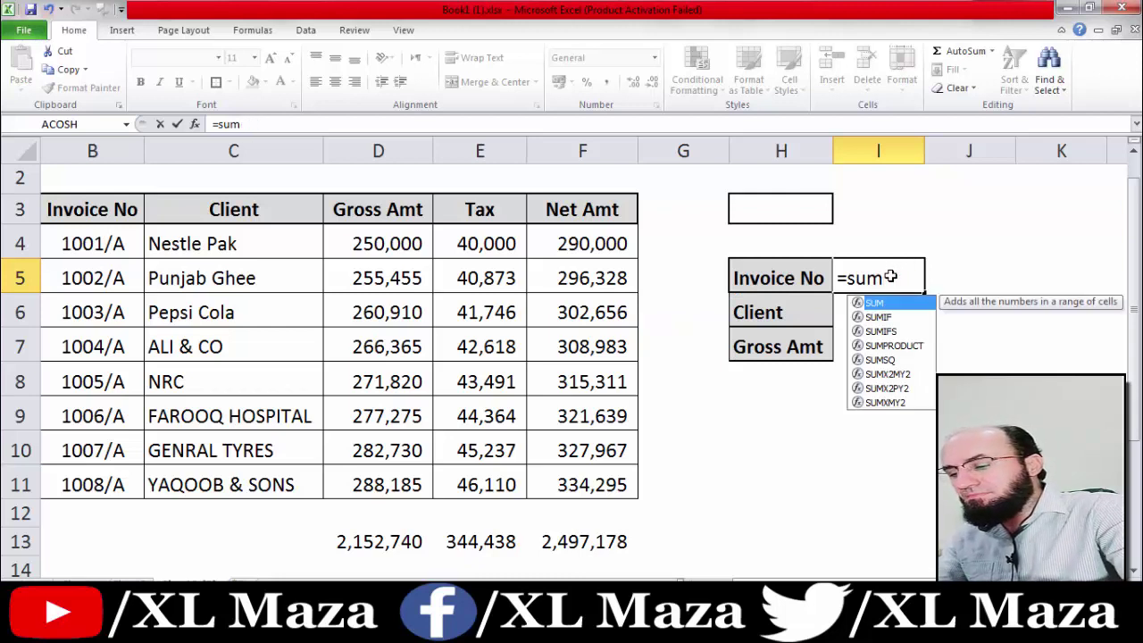
pyautogui.write('if(')
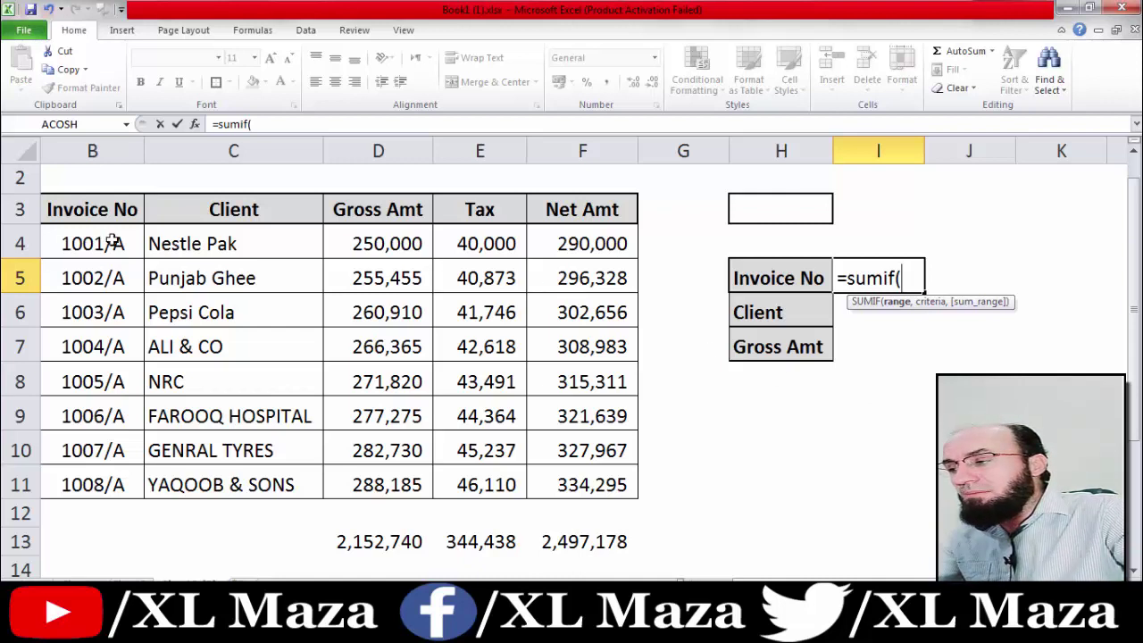
pyautogui.moveTo(117, 242); pyautogui.dragTo(132, 480)
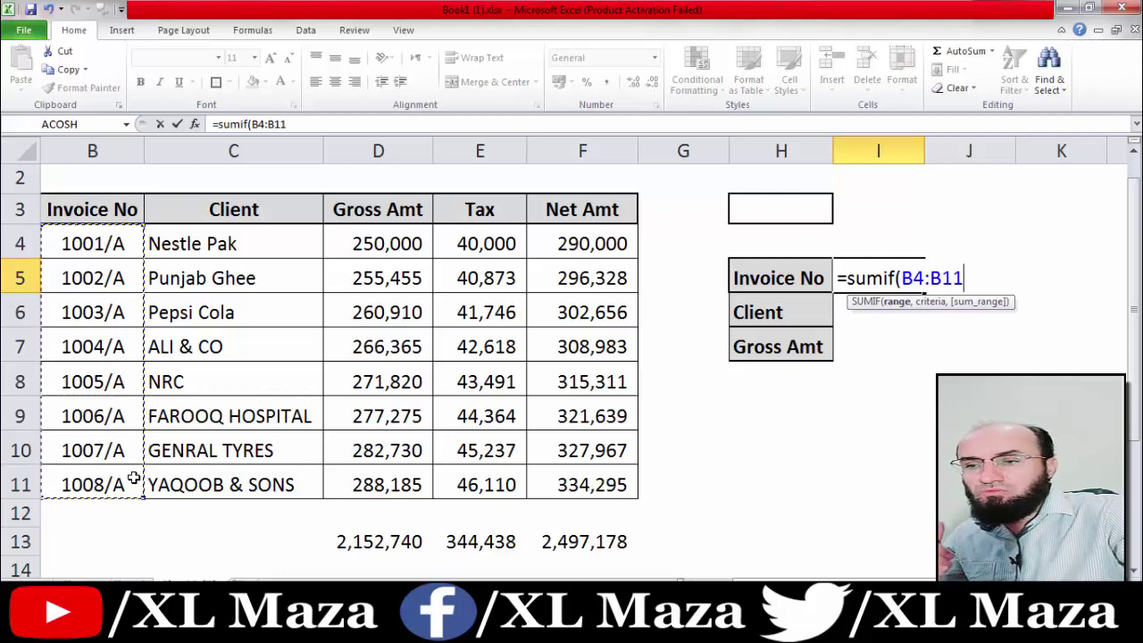
pyautogui.write(',')
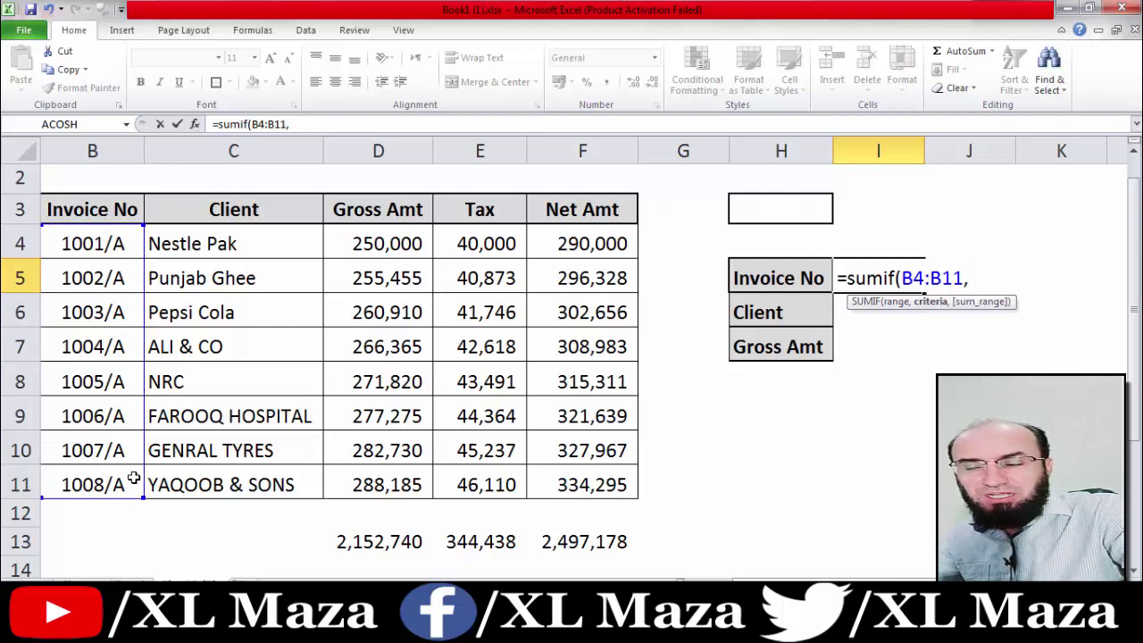
pyautogui.click(769, 205)
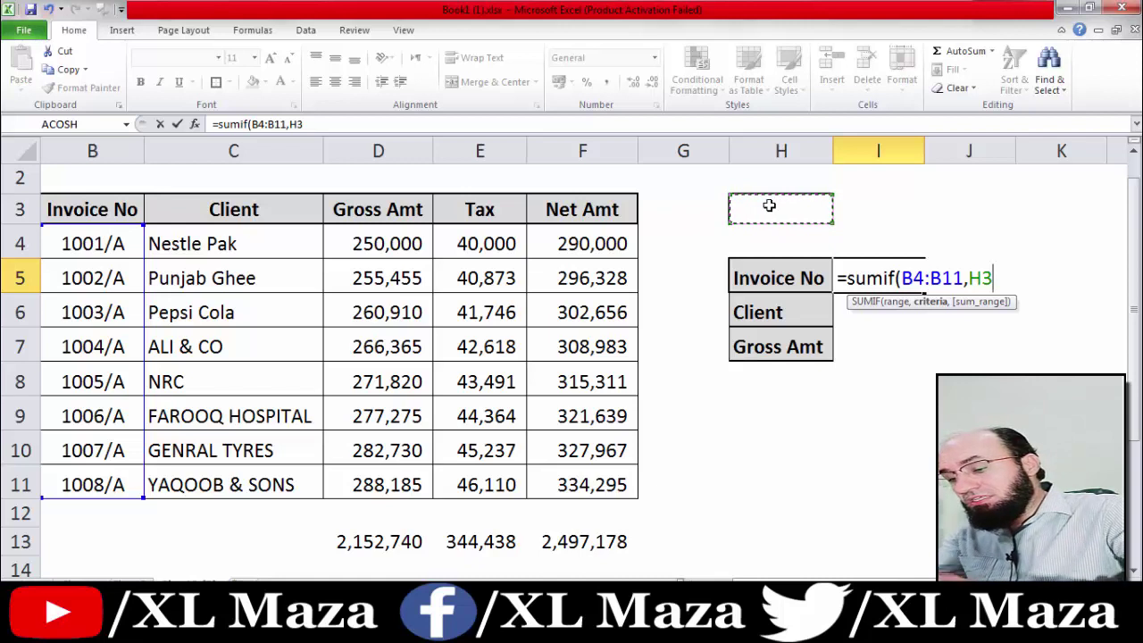
pyautogui.write(',')
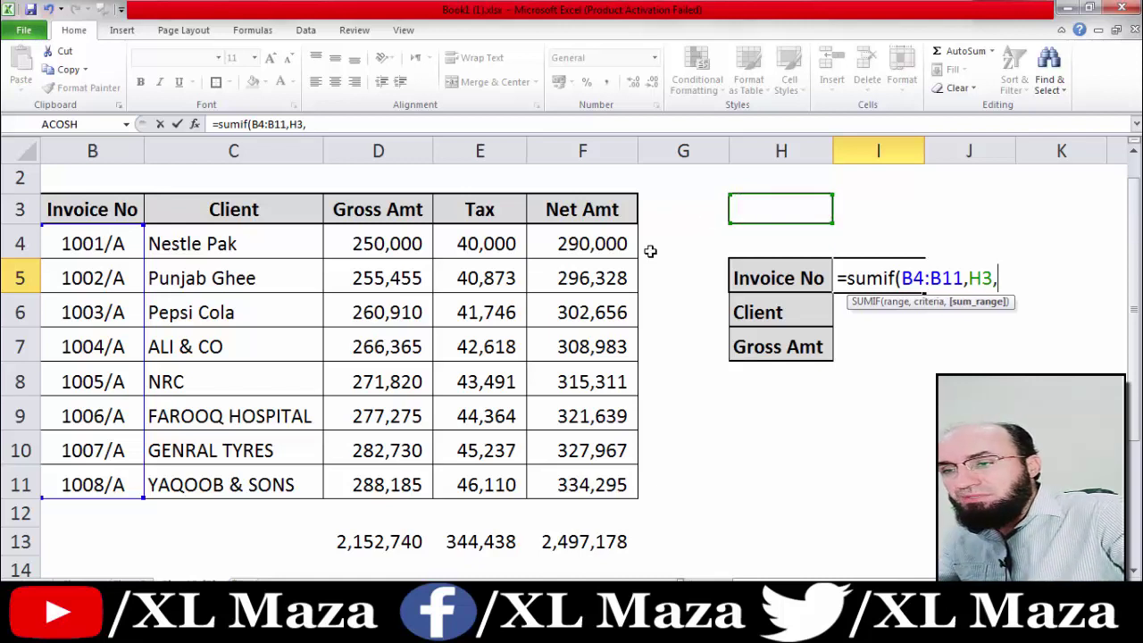
pyautogui.moveTo(416, 243); pyautogui.dragTo(406, 478)
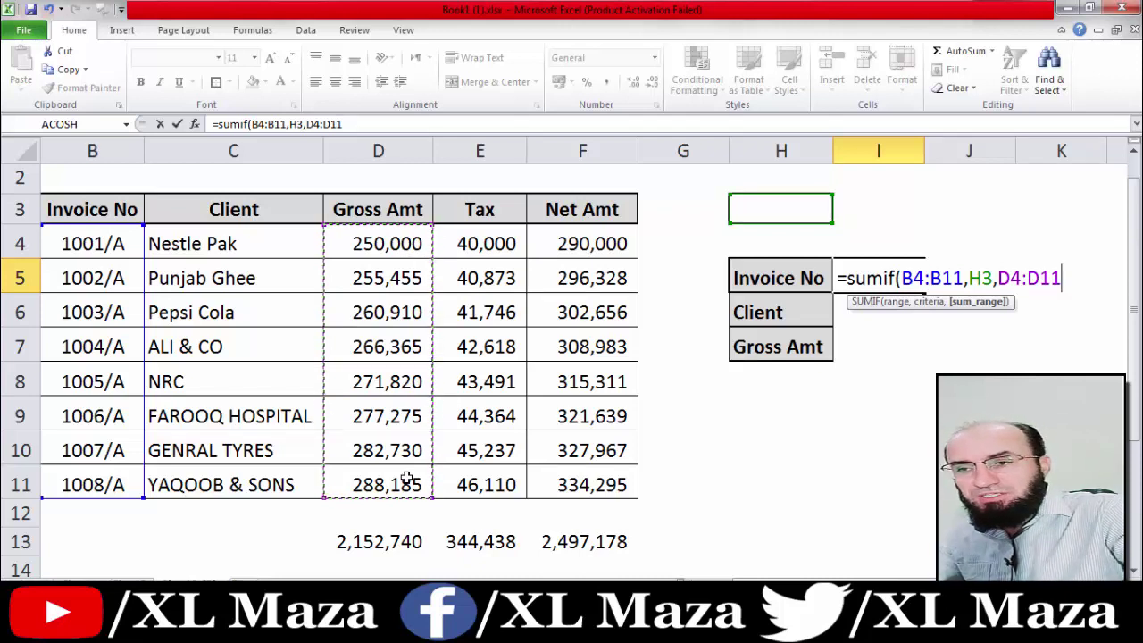
pyautogui.write(')')
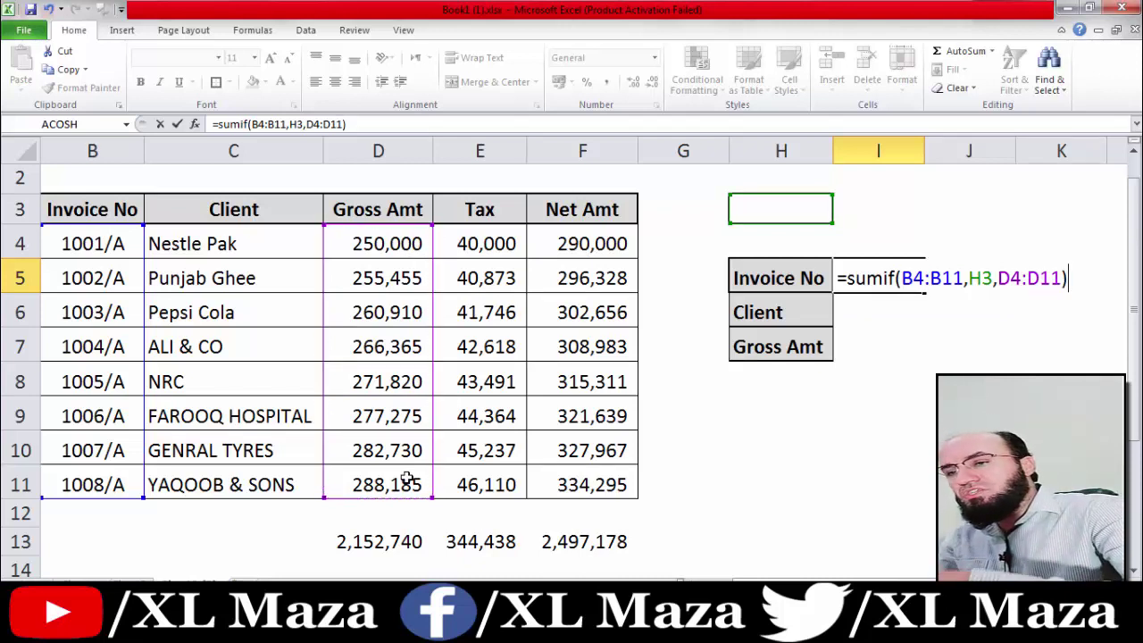
pyautogui.press('Return')
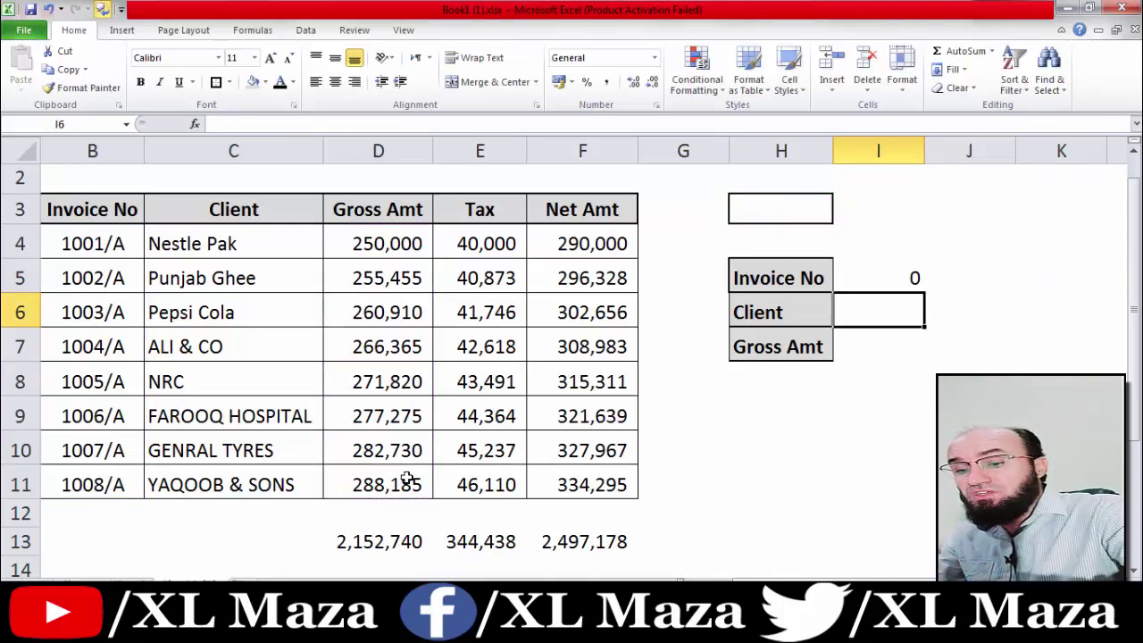
# - Enter the lookup value 1001/A in the bordered cell H3
pyautogui.press('Up')
pyautogui.press('Up')
pyautogui.press('Up')
pyautogui.press('Left')
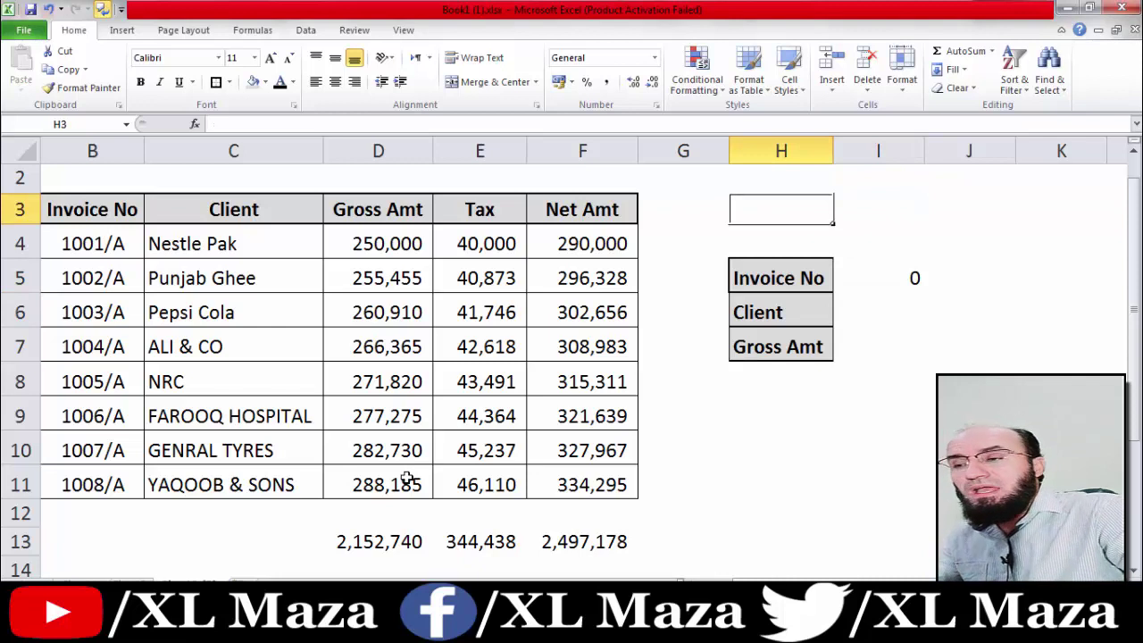
pyautogui.write('1001')
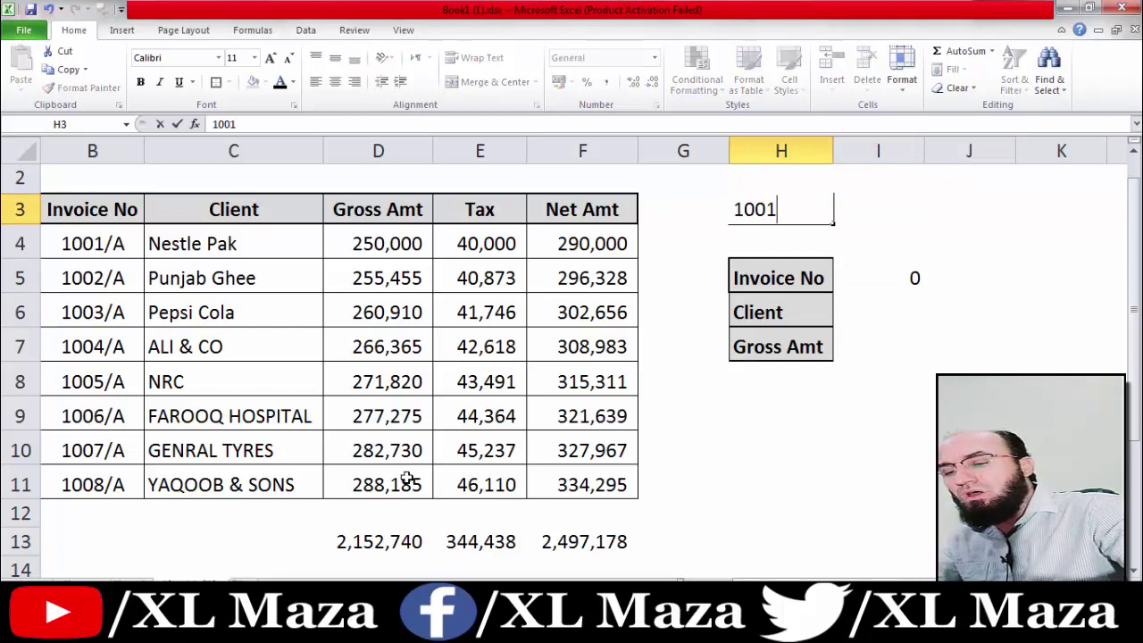
pyautogui.write('/A')
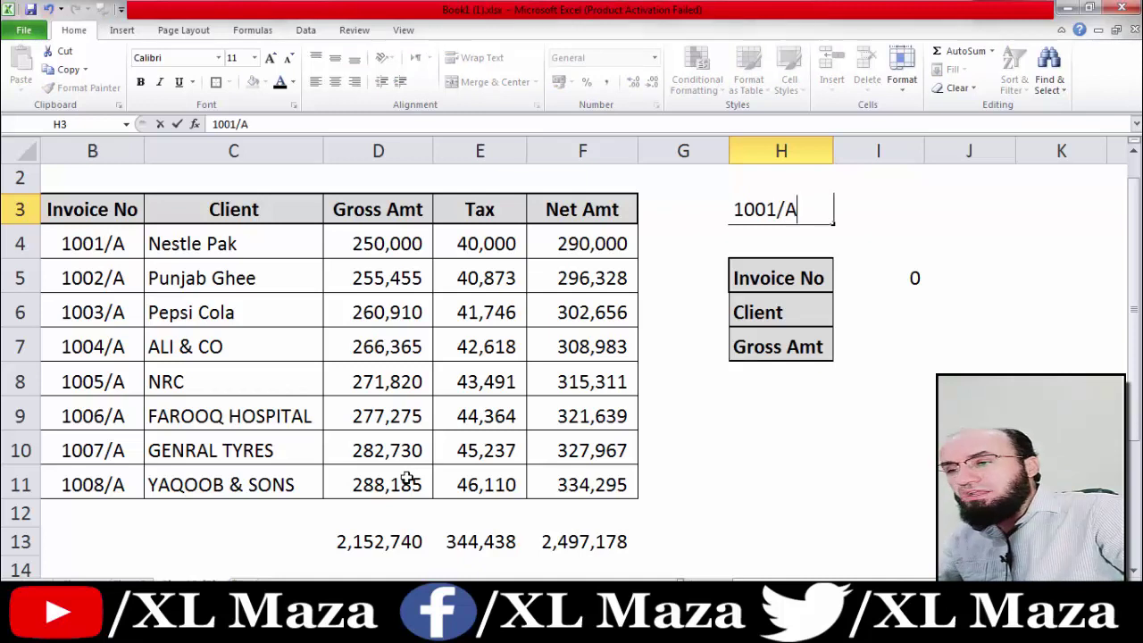
pyautogui.press('Return')
pyautogui.press('Return')
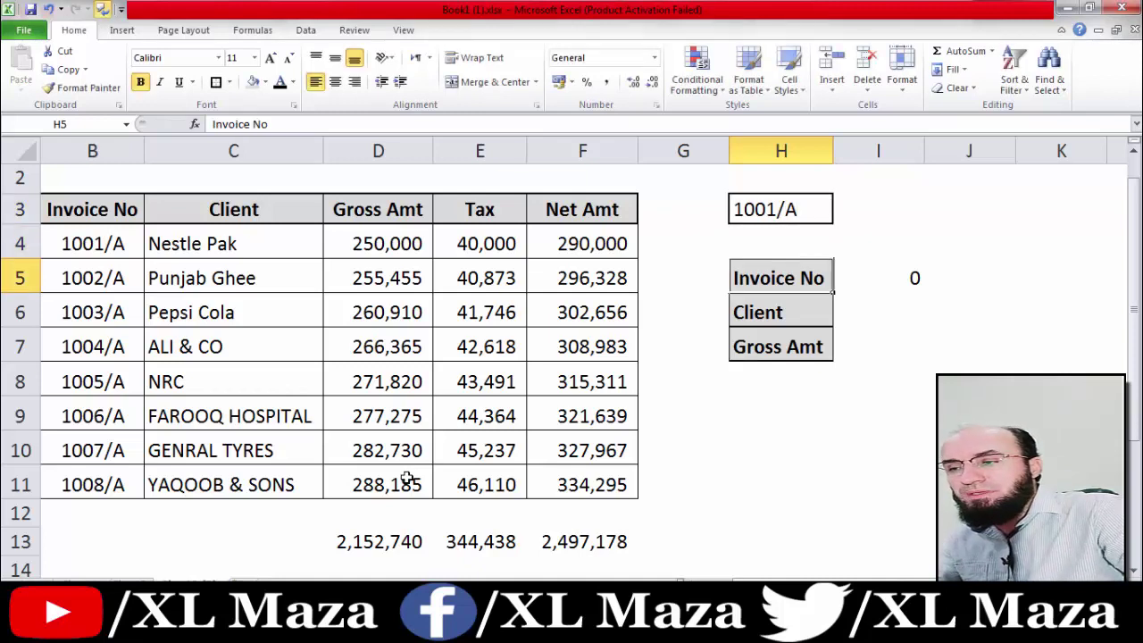
# - Examine the custom number format applied to the invoice numbers in B4:B11 and keep it as it is
pyautogui.press('Up')
pyautogui.press('Up')
pyautogui.press('Down')
pyautogui.press('Right')
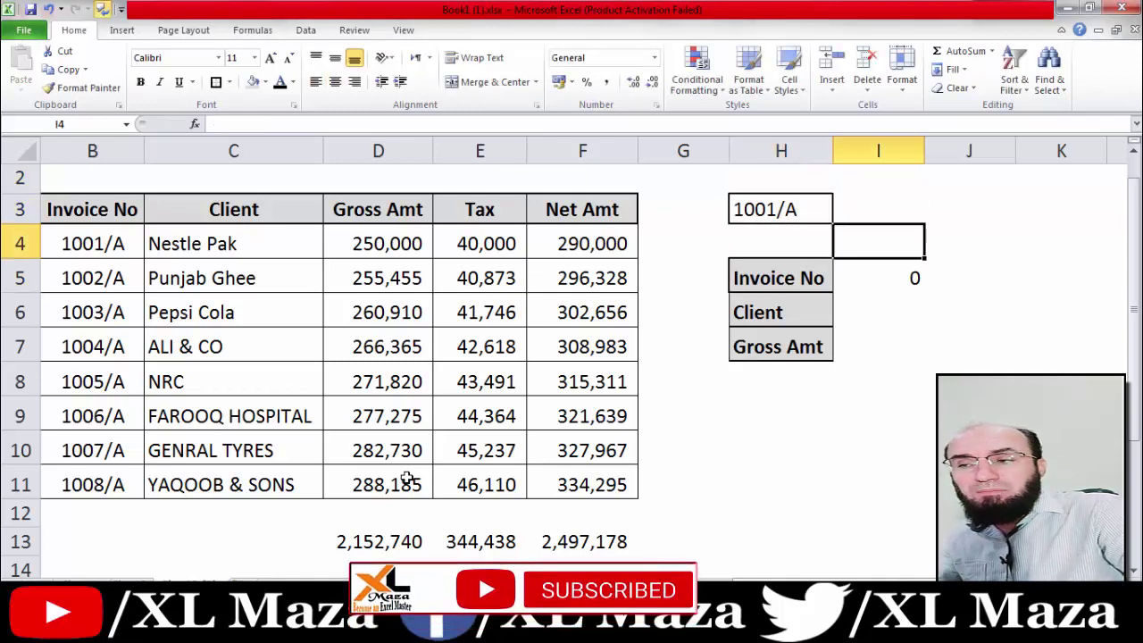
pyautogui.press('Down')
pyautogui.press('Up')
pyautogui.press('Up')
pyautogui.press('Left')
pyautogui.press('Left')
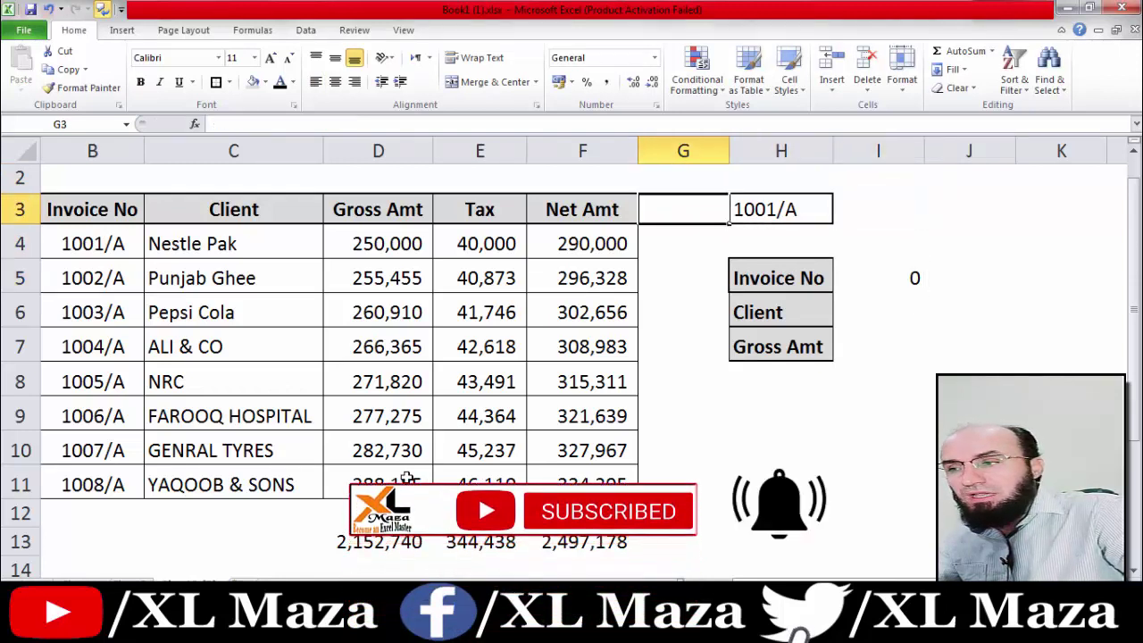
pyautogui.press('Left')
pyautogui.press('Left')
pyautogui.press('Left')
pyautogui.press('Left')
pyautogui.press('Left')
pyautogui.press('Down')
pyautogui.hotkey('ctrl', 'shift', 'Down')
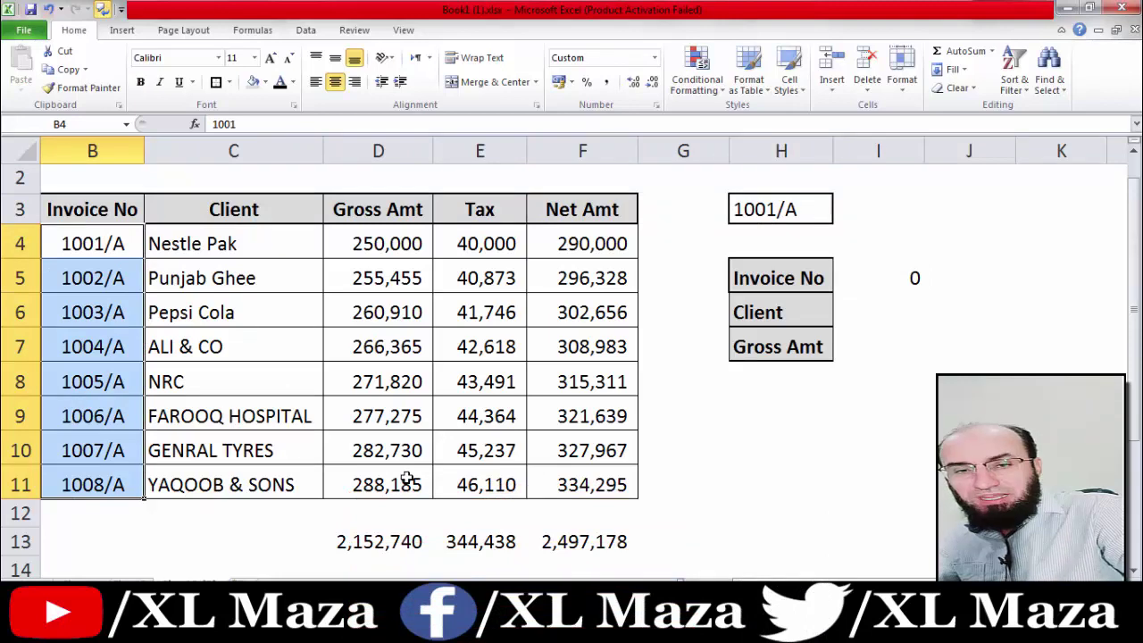
pyautogui.hotkey('ctrl', '1')
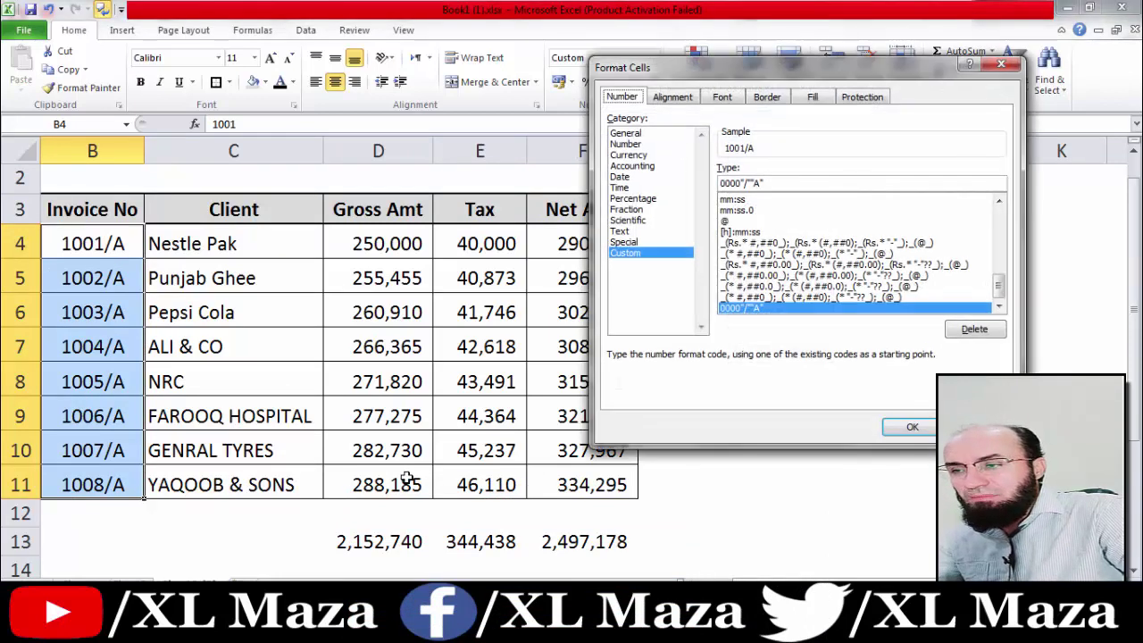
pyautogui.press('Return')
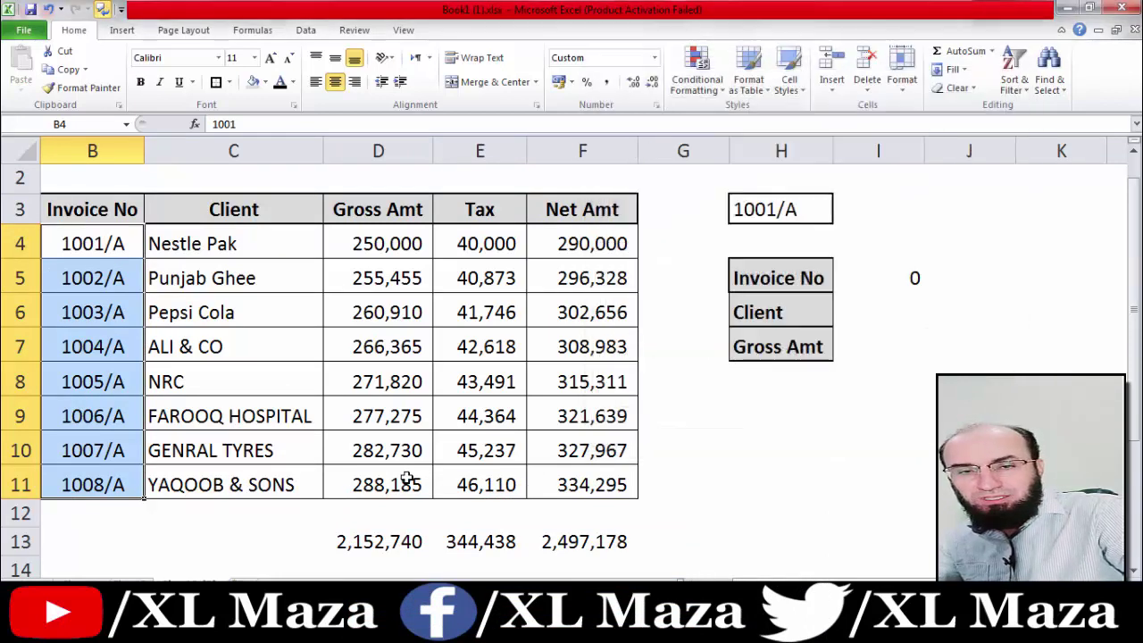
# - Replace the format-generated invoice number in B4 with the literal text 1001/A
pyautogui.hotkey('shift', 'BackSpace')
pyautogui.write('1001')
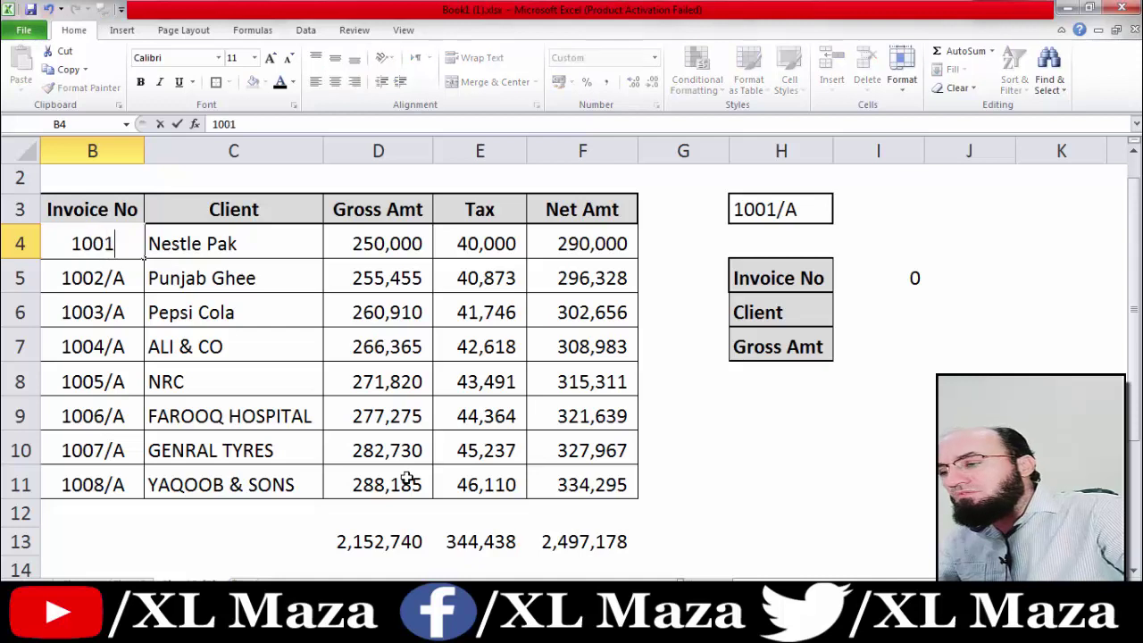
pyautogui.write('/a')
pyautogui.press('BackSpace')
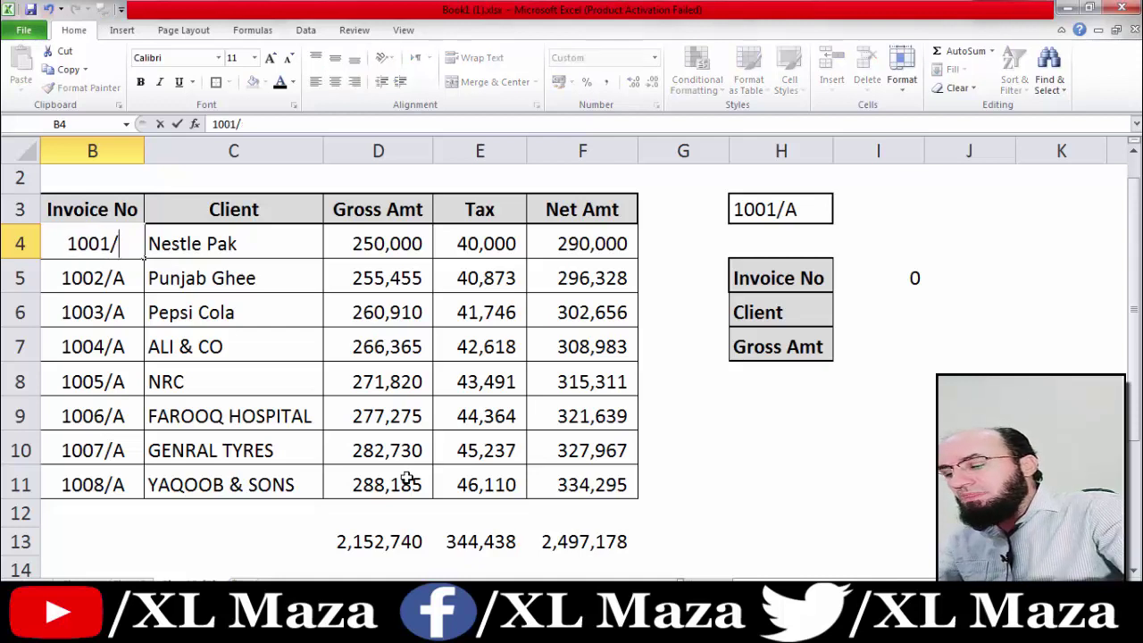
pyautogui.write('a')
pyautogui.press('BackSpace')
pyautogui.write('a')
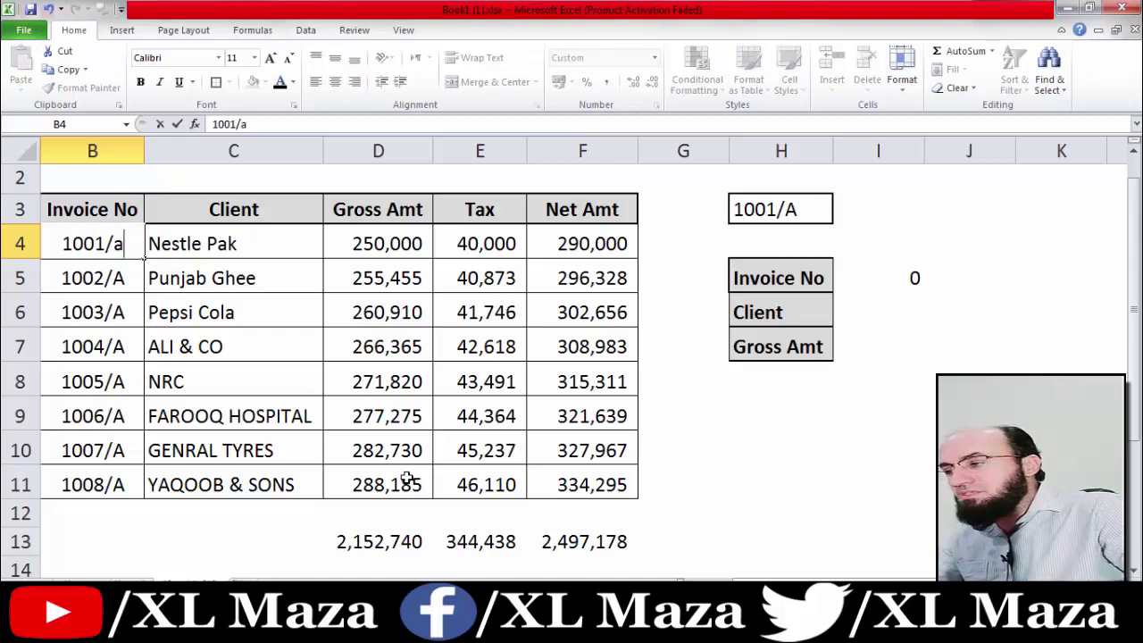
pyautogui.press('BackSpace')
pyautogui.write('A')
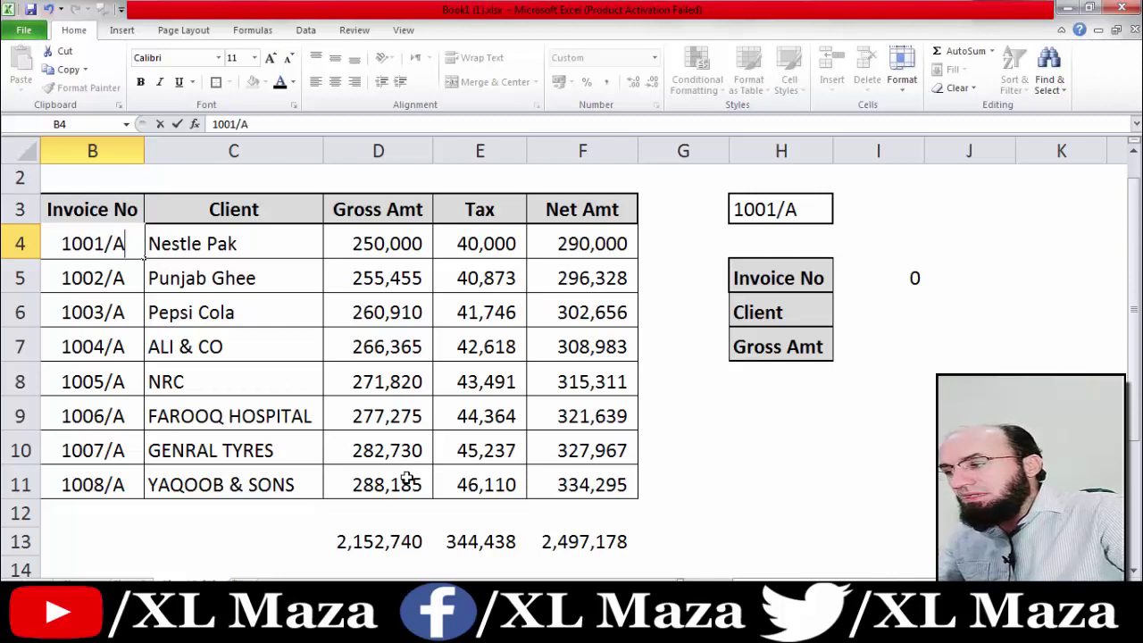
pyautogui.press('Return')
# - Format the SUMIF result in I5 with a thousands separator and no decimal places
pyautogui.press('Right')
pyautogui.press('Right')
pyautogui.press('Right')
pyautogui.press('Right')
pyautogui.press('Right')
pyautogui.press('Right')
pyautogui.press('Right')
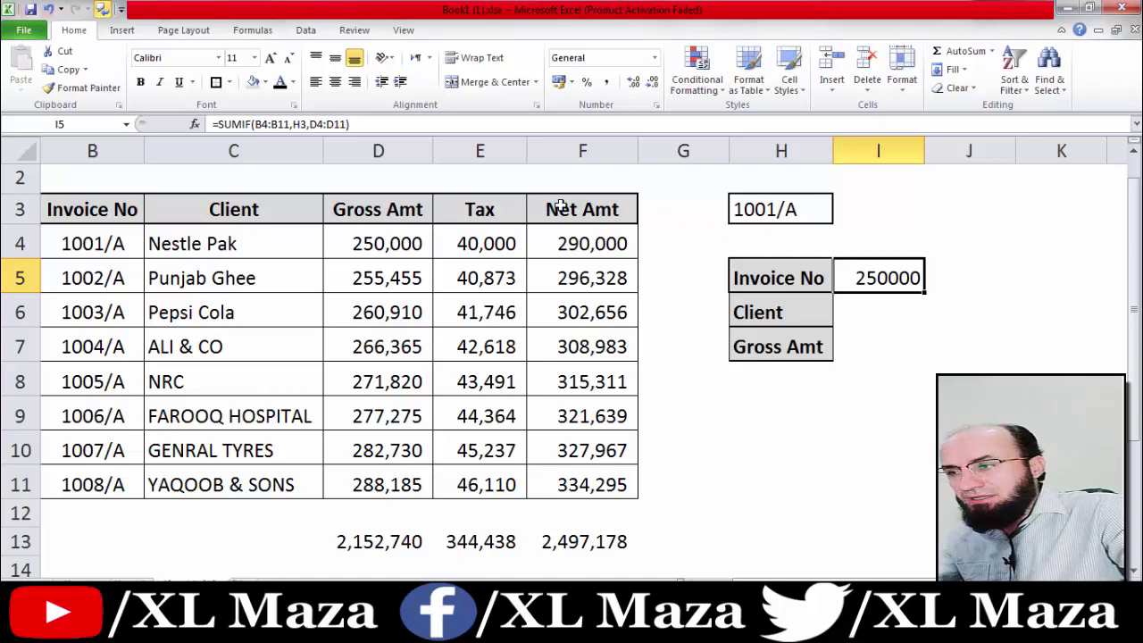
pyautogui.click(607, 82)
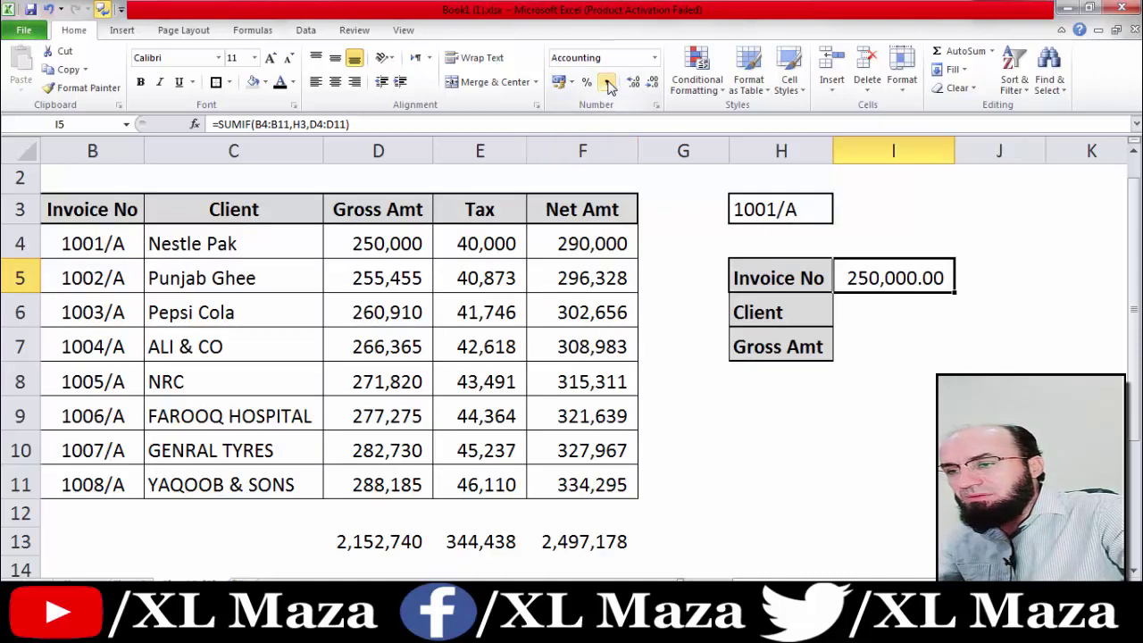
pyautogui.click(653, 82)
pyautogui.click(653, 83)
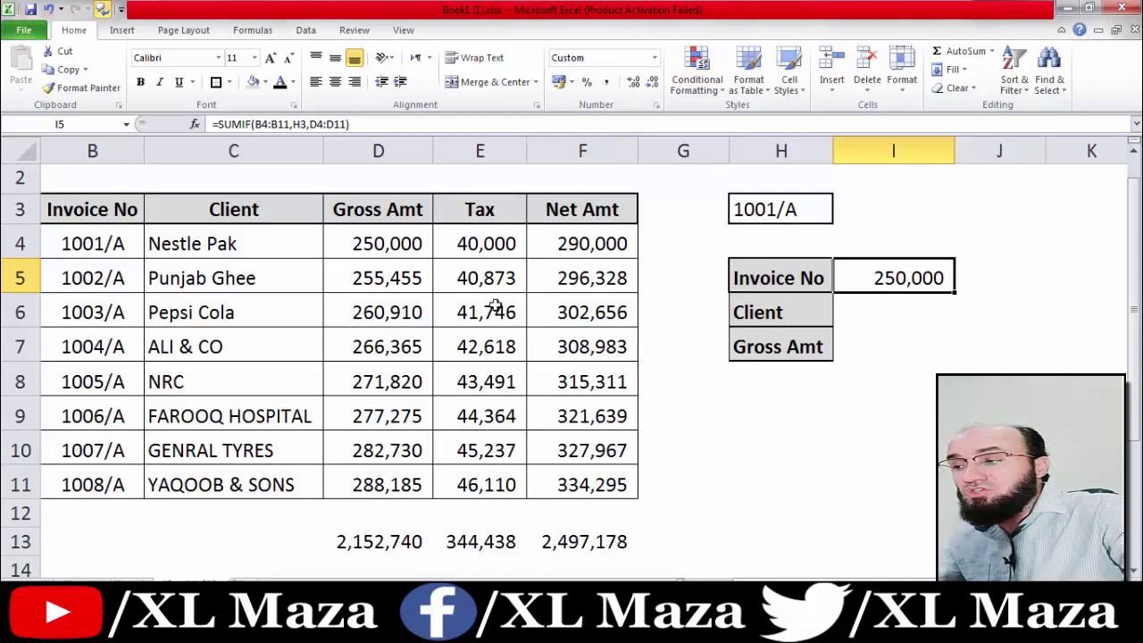
# - Enter the invoice numbers in B5 and B6 as literal text, 1002/A and 1003/A
pyautogui.click(120, 282)
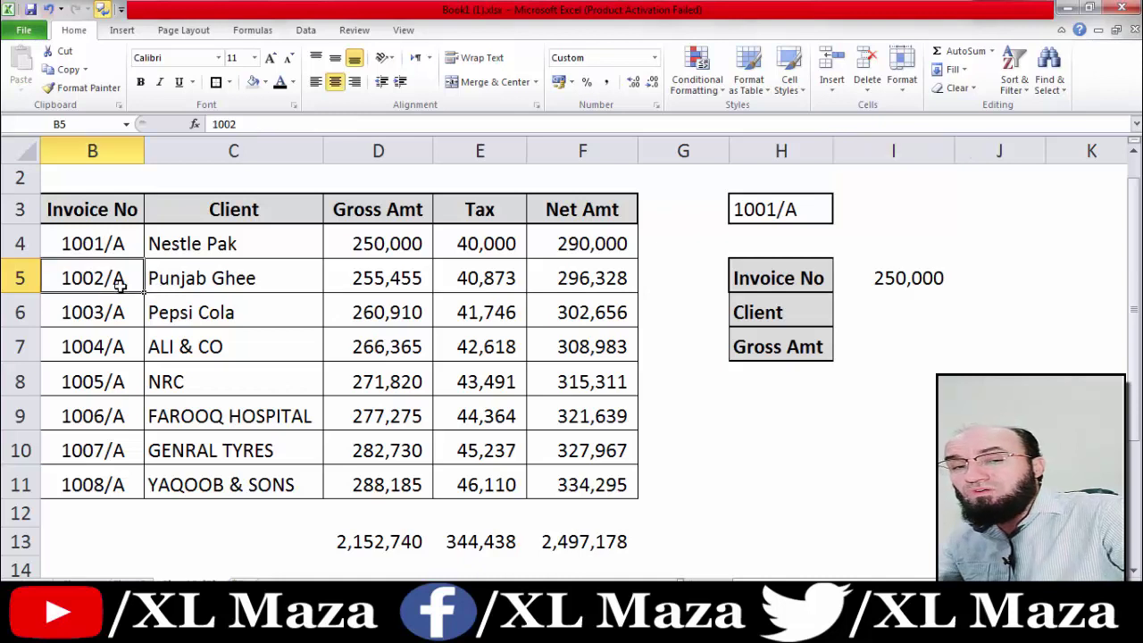
pyautogui.write('100')
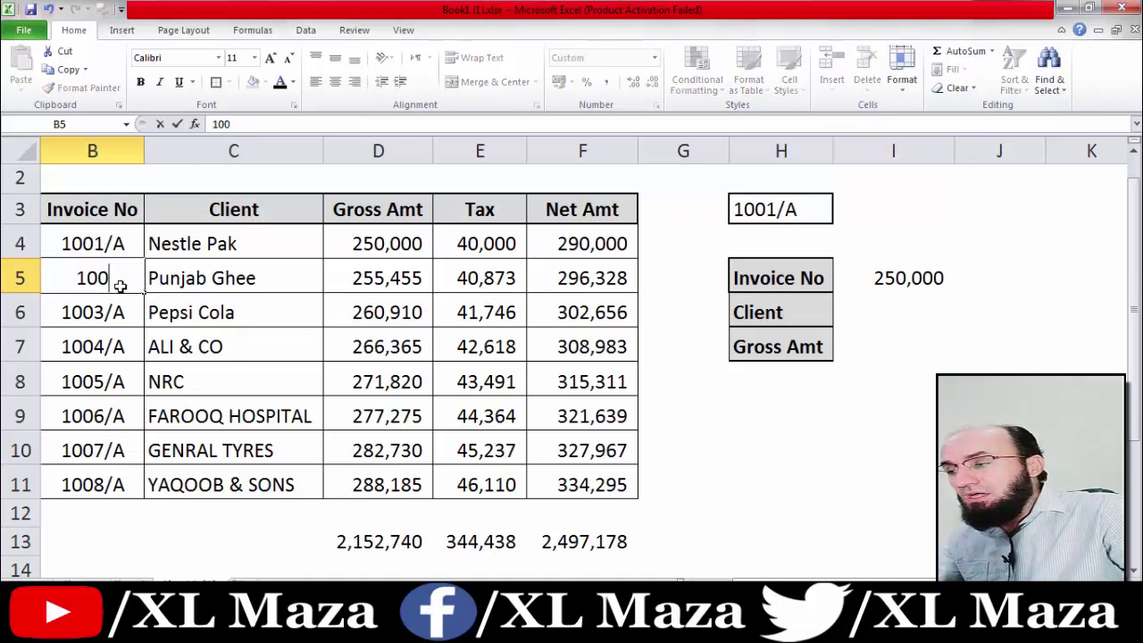
pyautogui.write('2/A')
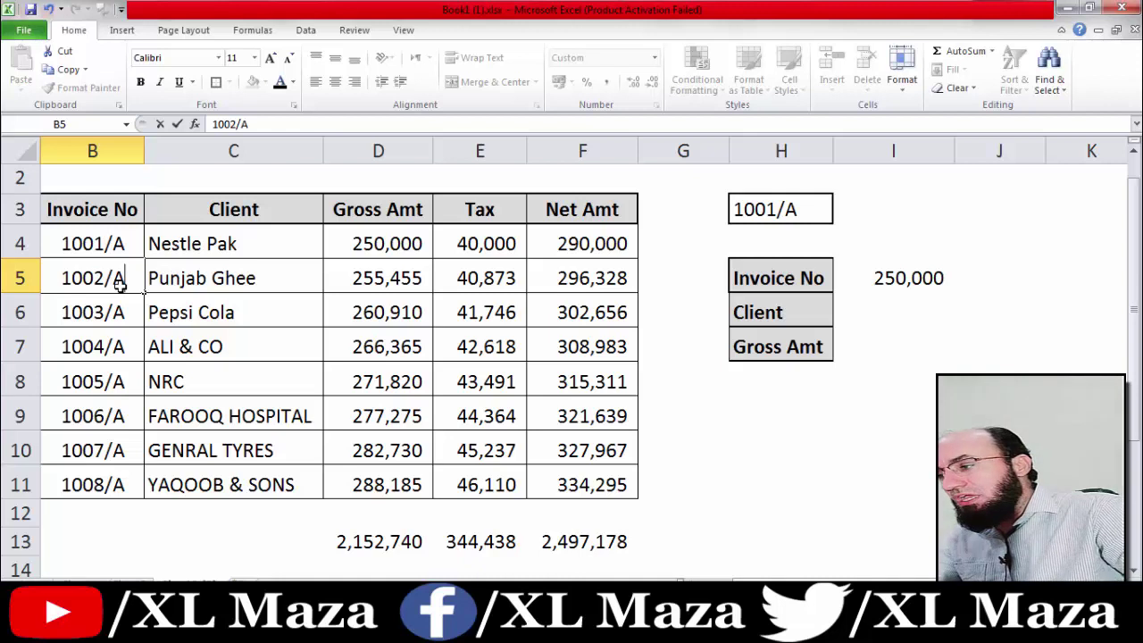
pyautogui.press('Return')
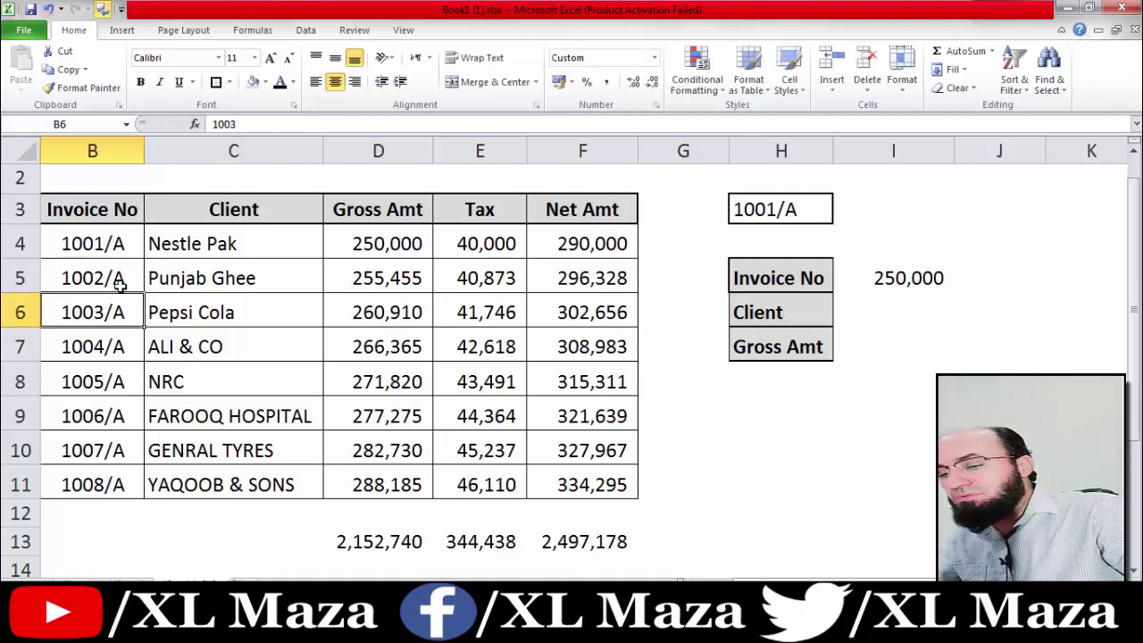
pyautogui.write('1003')
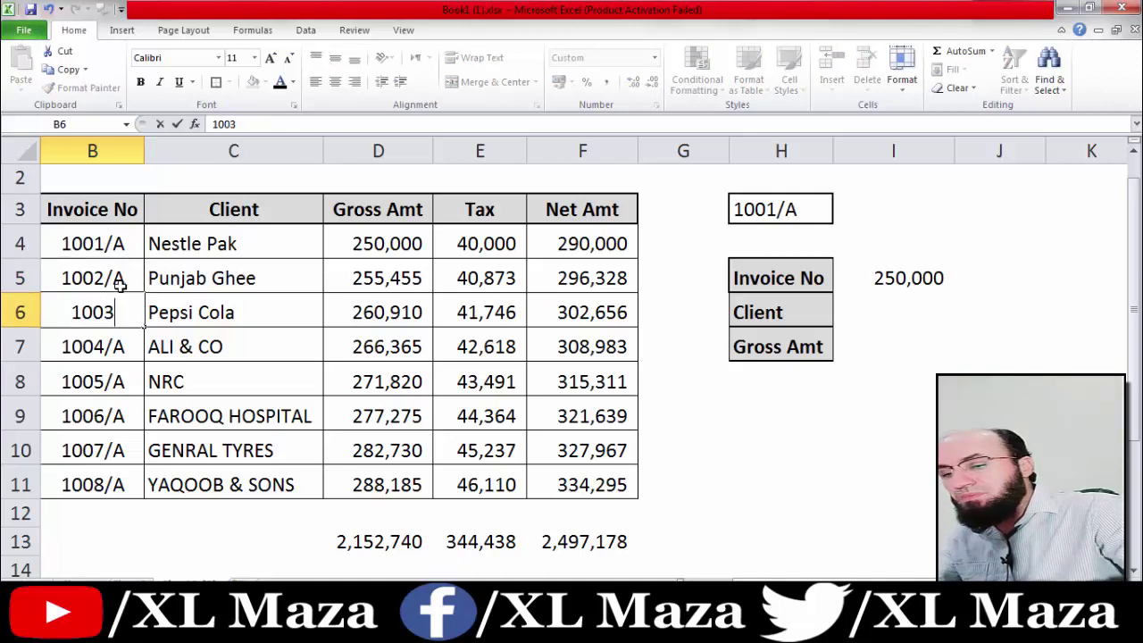
pyautogui.write('/A')
pyautogui.press('Return')
# - Enter the invoice numbers in B7:B10 as literal text, 1004/A, 1005/A, 1006/A and 1007/A
pyautogui.write('1')
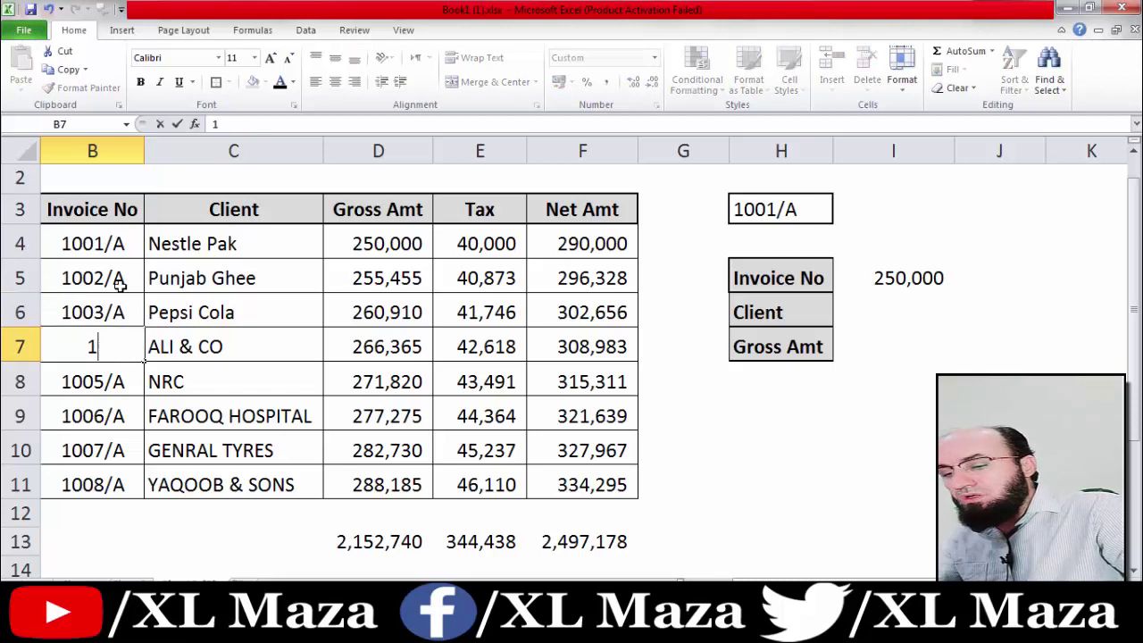
pyautogui.write('004/A')
pyautogui.press('Return')
pyautogui.write('1')
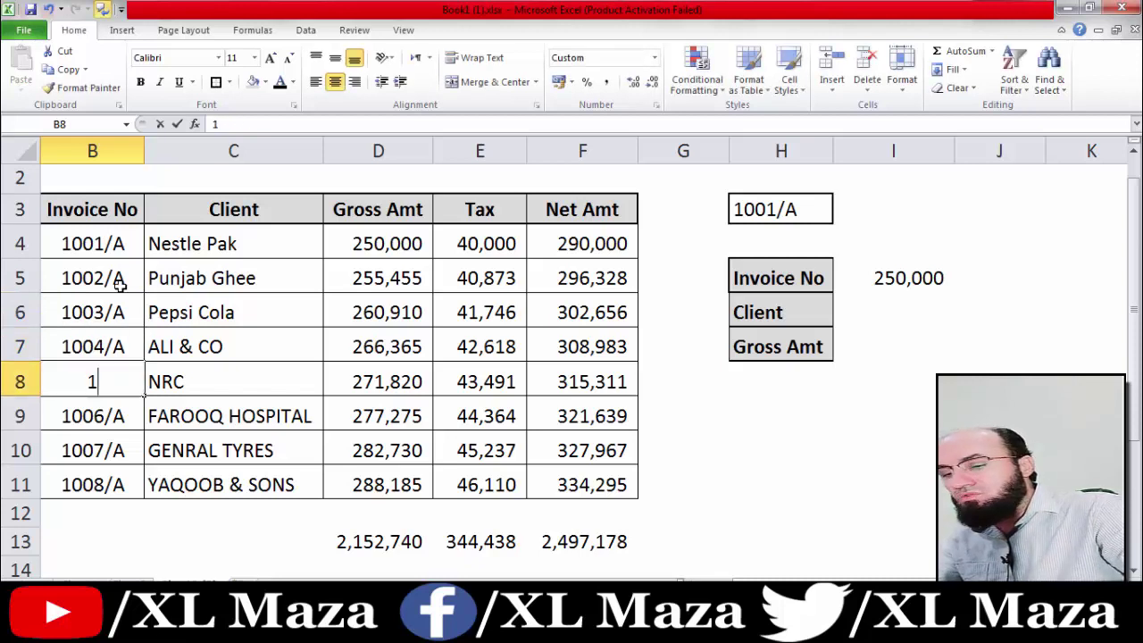
pyautogui.write('005/A')
pyautogui.press('Return')
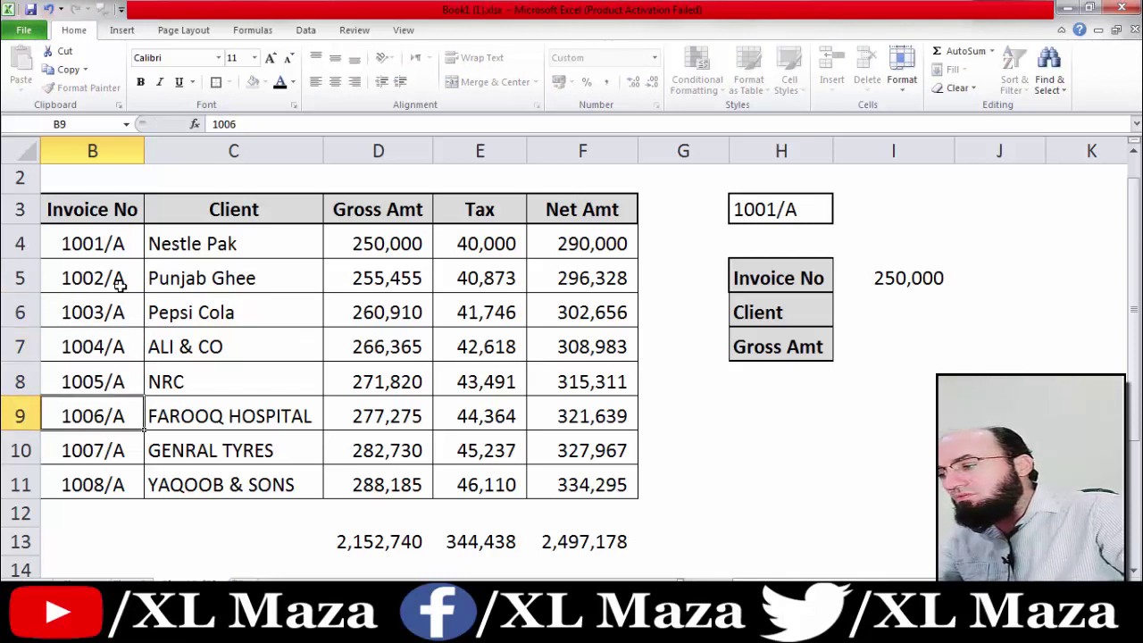
pyautogui.write('1006/A')
pyautogui.press('Return')
pyautogui.write('1007/A')
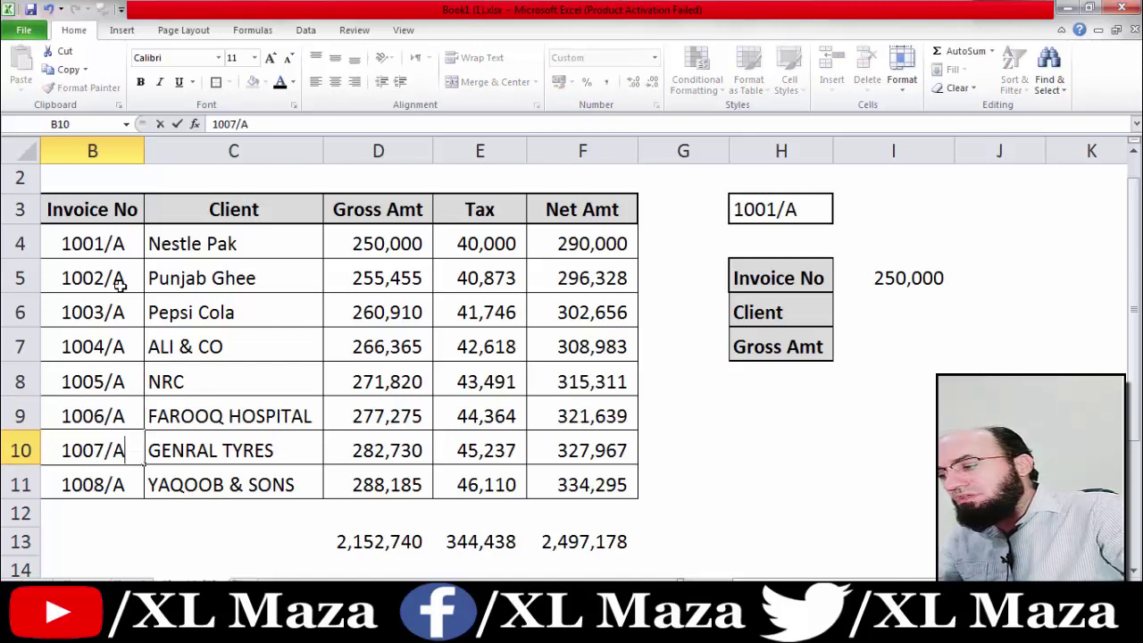
pyautogui.press('Return')
# - Enter the last invoice number in B11 as literal text 1008/A, including the slash
pyautogui.write('1')
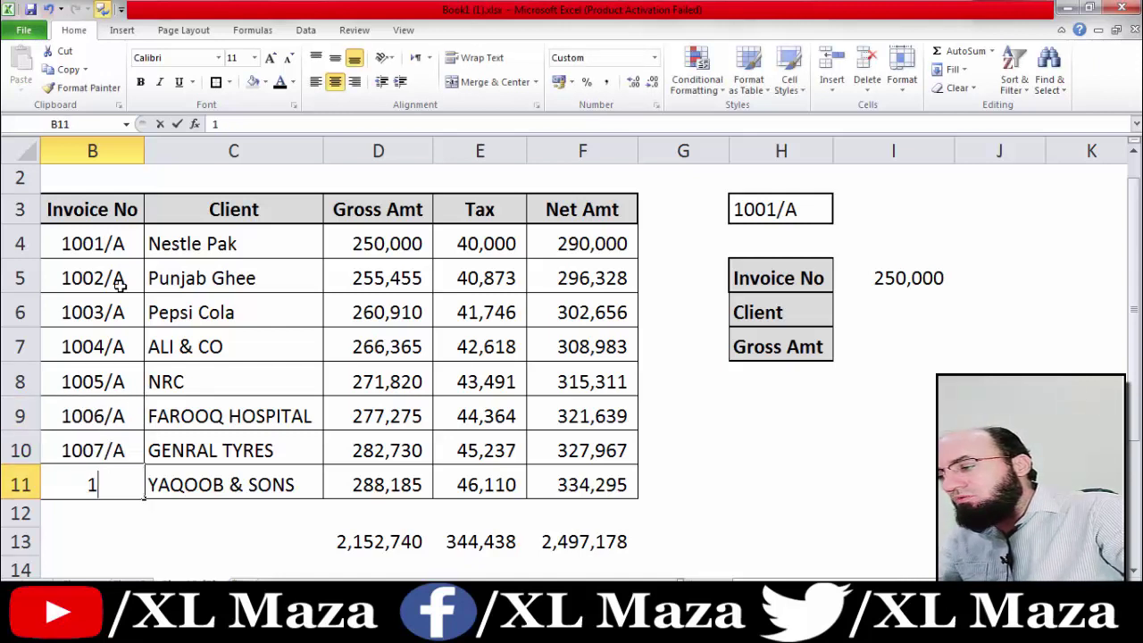
pyautogui.write('008A')
pyautogui.press('Return')
pyautogui.press('Up')
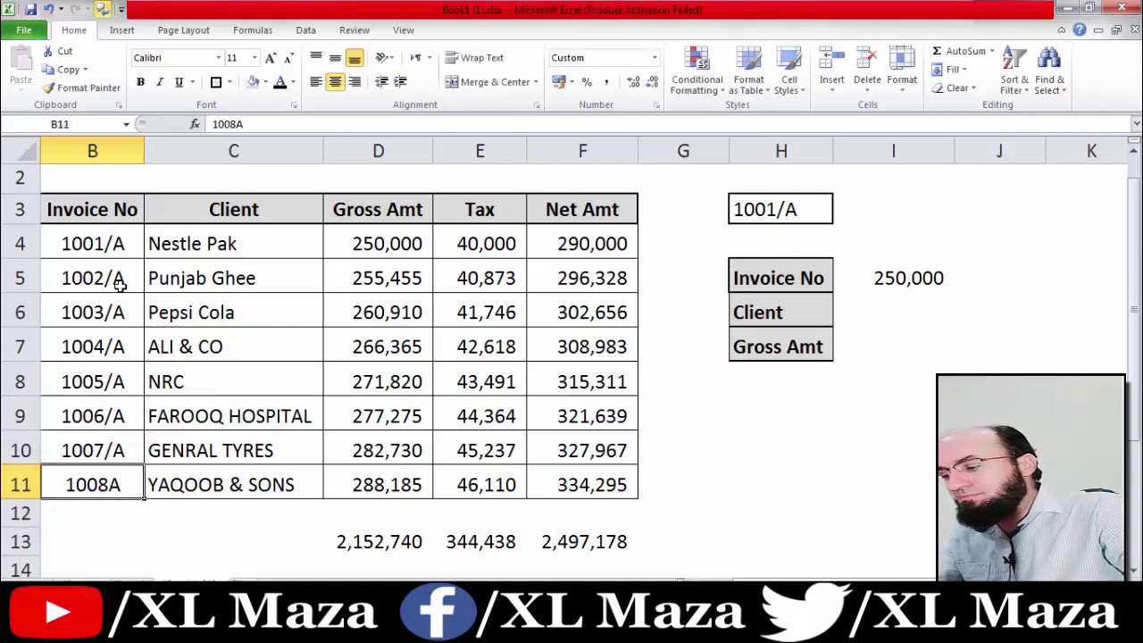
pyautogui.press('F2')
pyautogui.press('Left')
pyautogui.press('Left')
pyautogui.press('Right')
pyautogui.write('/')
pyautogui.press('Return')
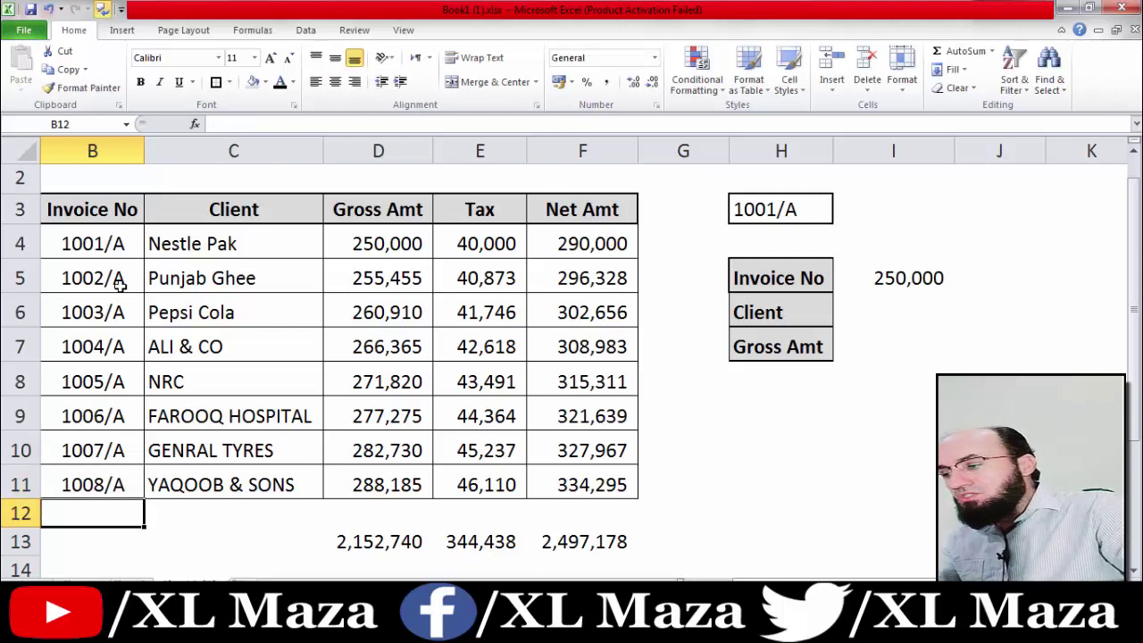
# - Check the stored values of the retyped invoice numbers in the Invoice No column
pyautogui.press('Up')
pyautogui.press('Up')
pyautogui.press('Up')
pyautogui.press('Up')
pyautogui.press('Up')
pyautogui.press('Up')
pyautogui.press('Up')
pyautogui.press('Up')
pyautogui.press('Down')
pyautogui.press('Down')
pyautogui.press('Down')
pyautogui.press('Down')
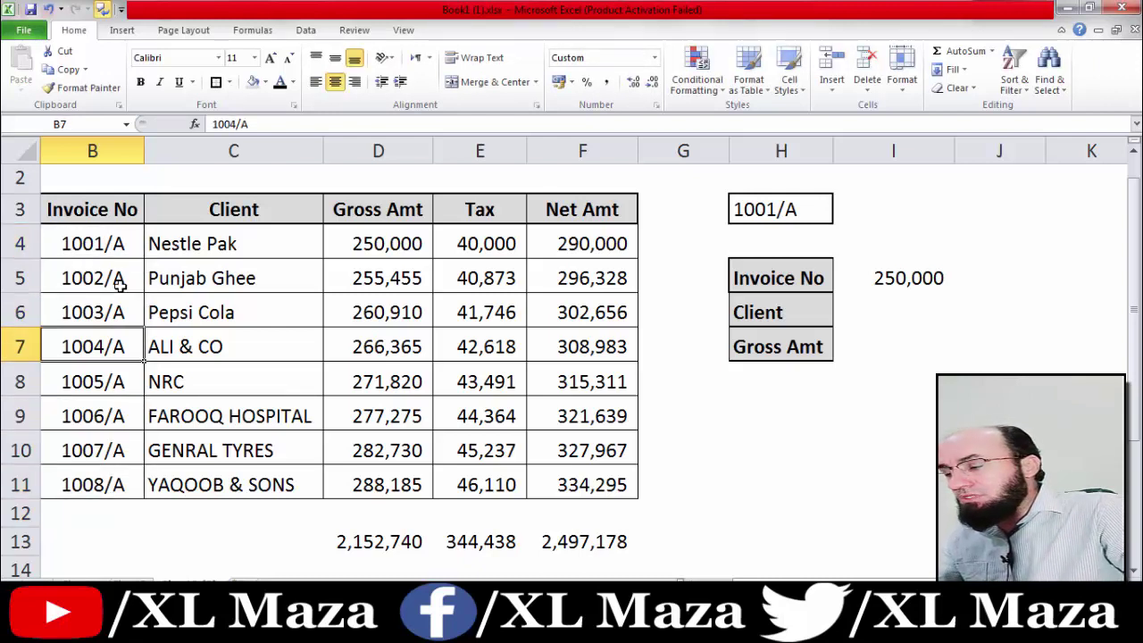
pyautogui.press('Up')
pyautogui.press('Up')
pyautogui.press('Up')
pyautogui.press('Up')
# - Change the lookup value in H3 to 1002/A
pyautogui.press('Right')
pyautogui.press('Right')
pyautogui.press('Right')
pyautogui.press('Right')
pyautogui.press('Right')
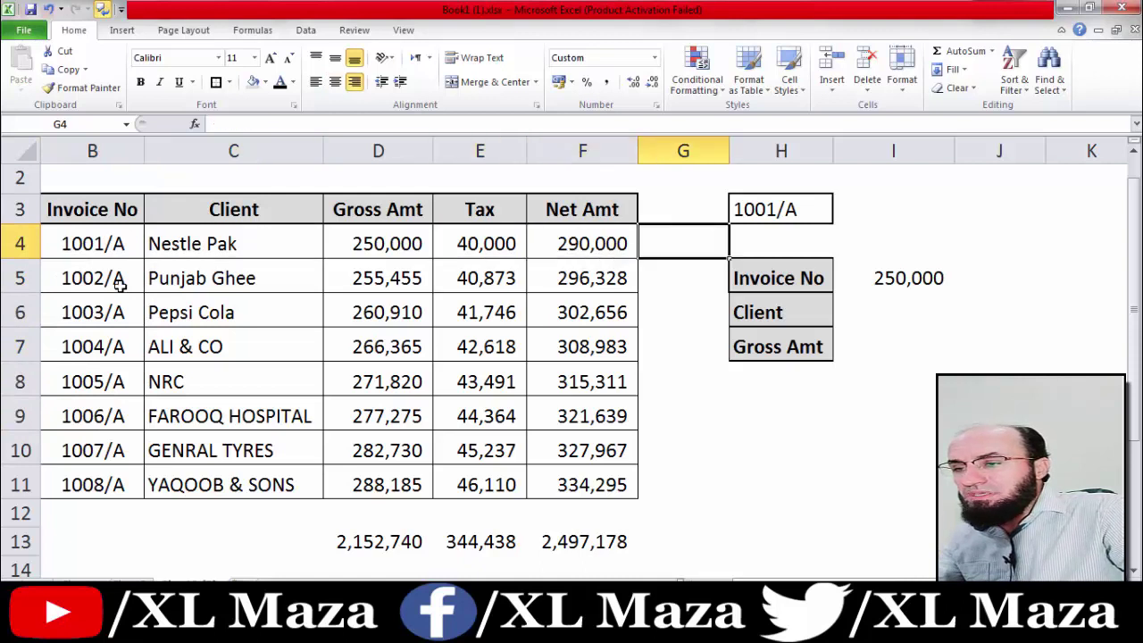
pyautogui.press('Right')
pyautogui.press('Right')
pyautogui.press('Down')
pyautogui.press('Up')
pyautogui.press('Left')
pyautogui.press('Up')
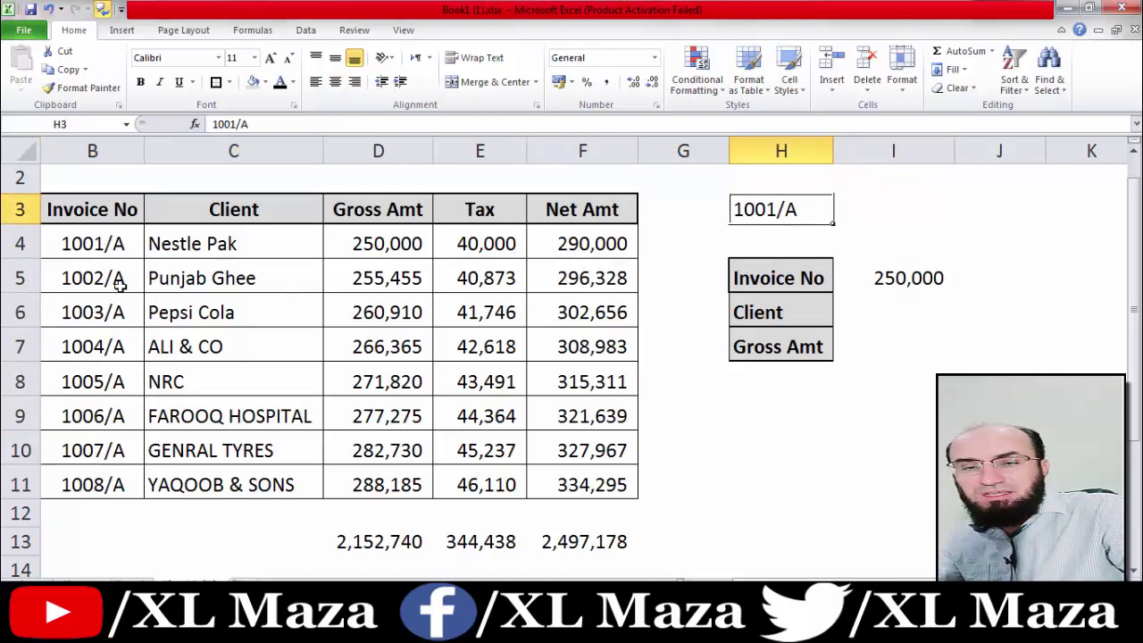
pyautogui.press('F2')
pyautogui.press('Left')
pyautogui.press('Left')
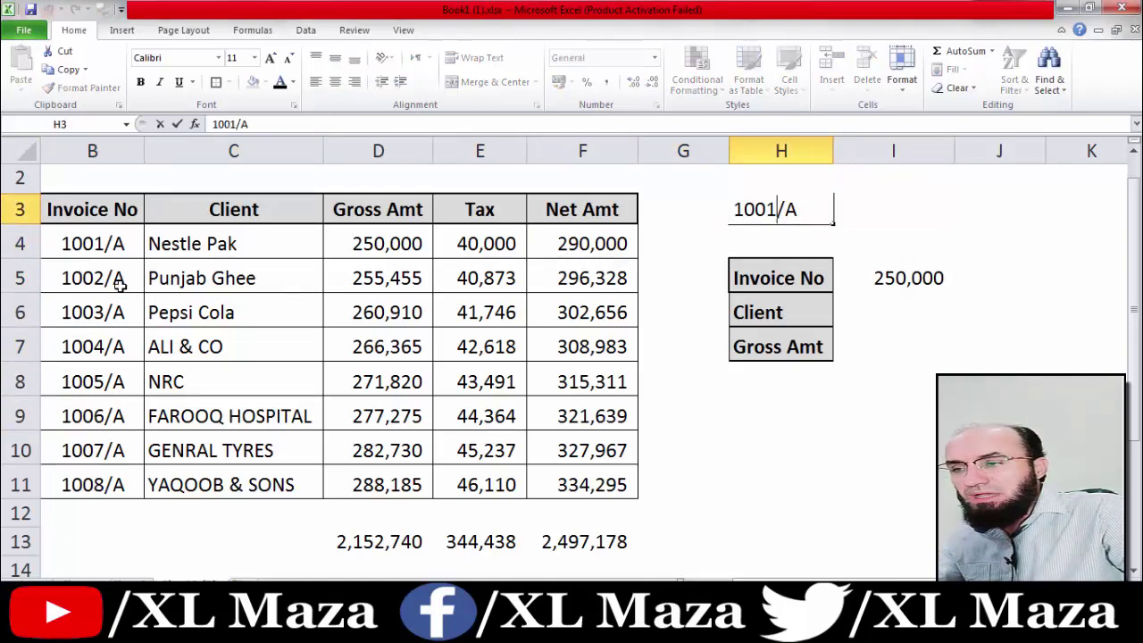
pyautogui.hotkey('shift', 'Left')
pyautogui.write('2')
pyautogui.press('Return')
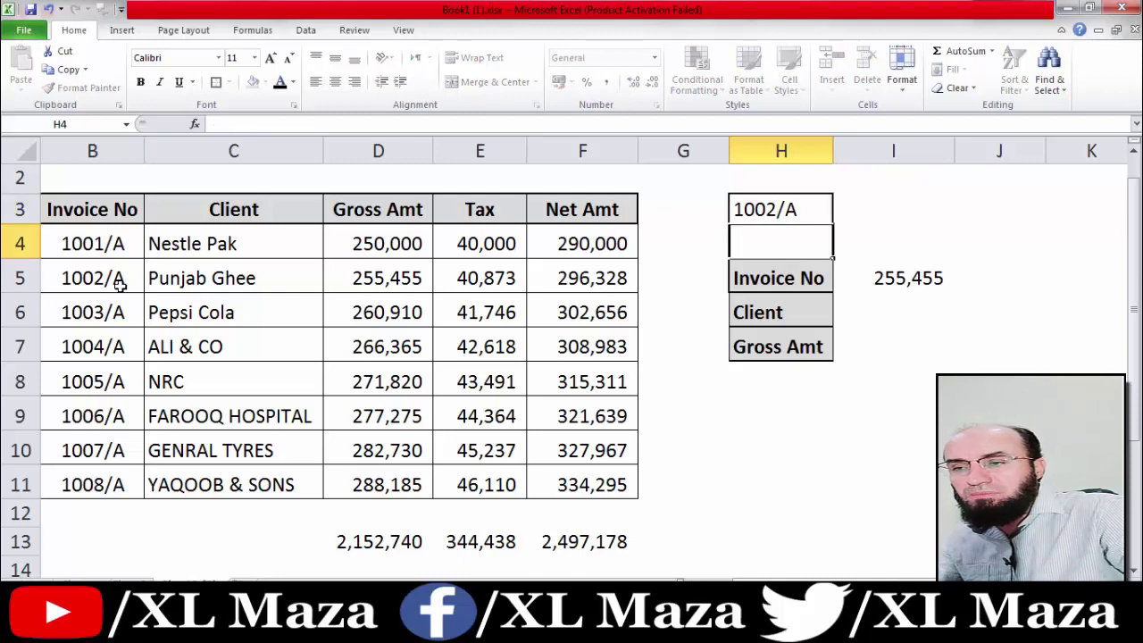
# - Compare the SUMIF formula result in I5 with the Gross Amt column of the invoice table
pyautogui.press('Down')
pyautogui.press('Right')
pyautogui.press('Down')
pyautogui.press('Up')
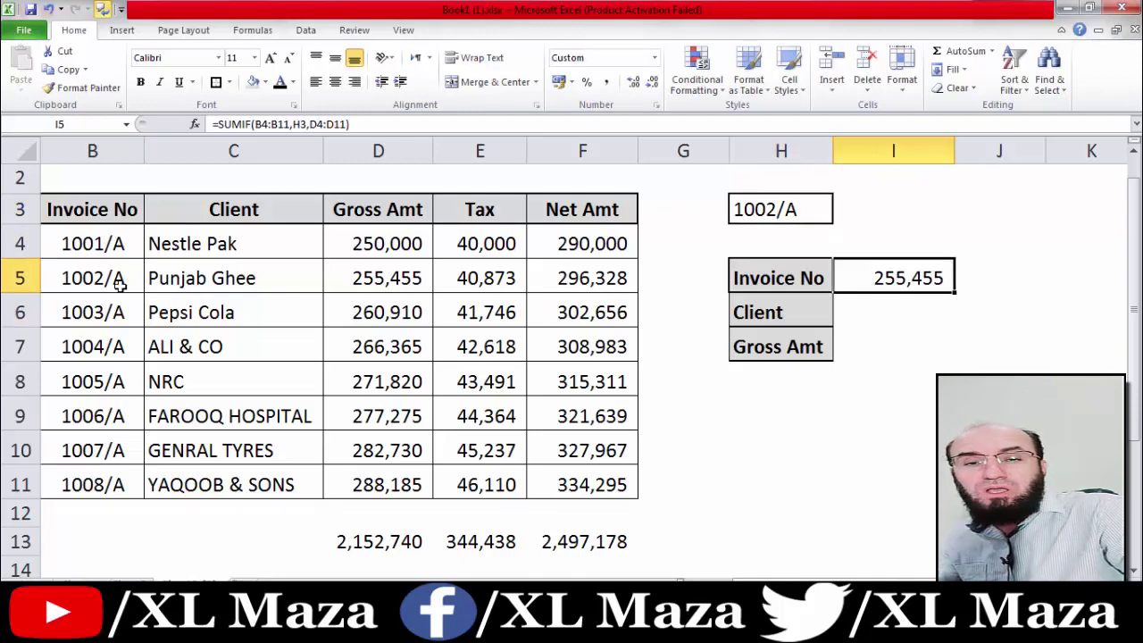
pyautogui.press('Down')
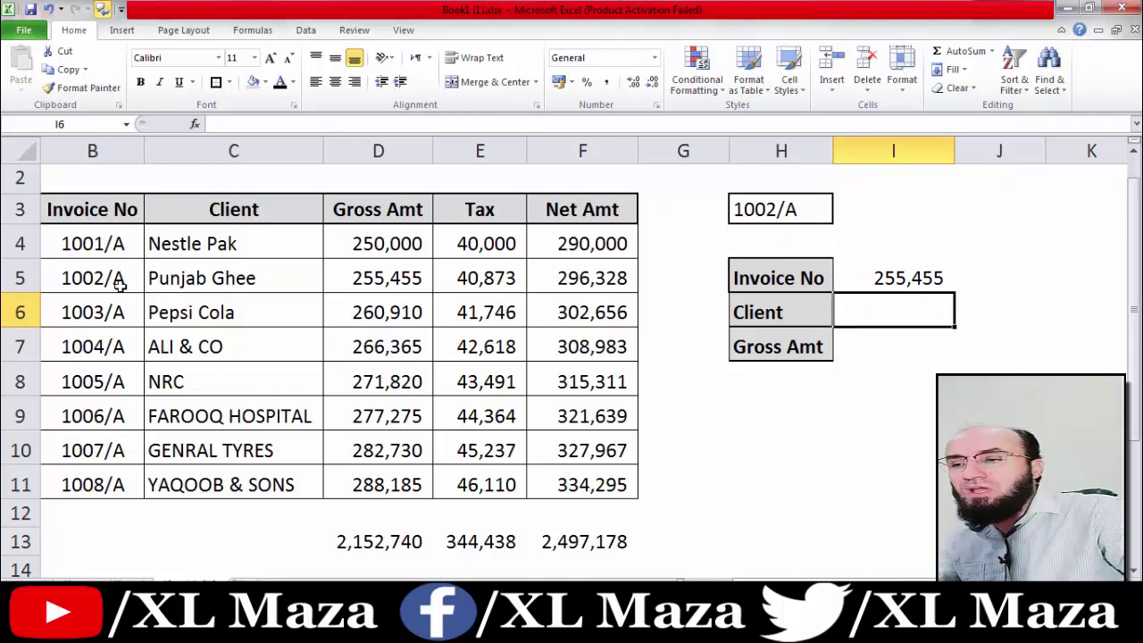
pyautogui.press('Left')
pyautogui.press('Left')
pyautogui.press('Left')
pyautogui.press('Left')
pyautogui.press('Left')
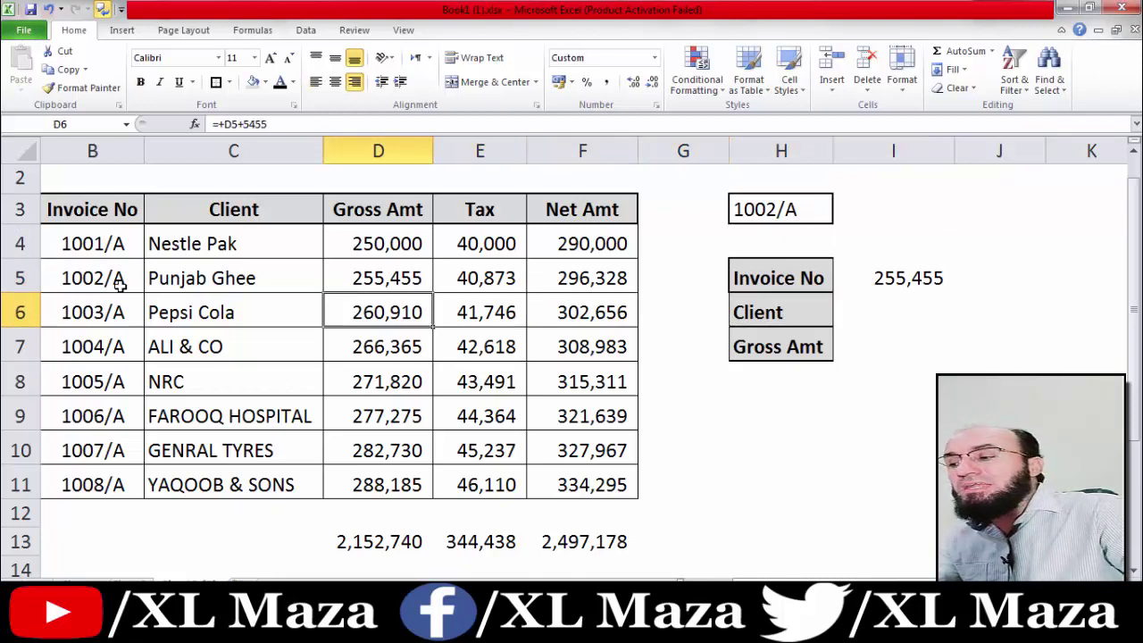
pyautogui.press('Right')
pyautogui.press('Right')
pyautogui.press('Right')
pyautogui.press('Right')
pyautogui.press('Right')
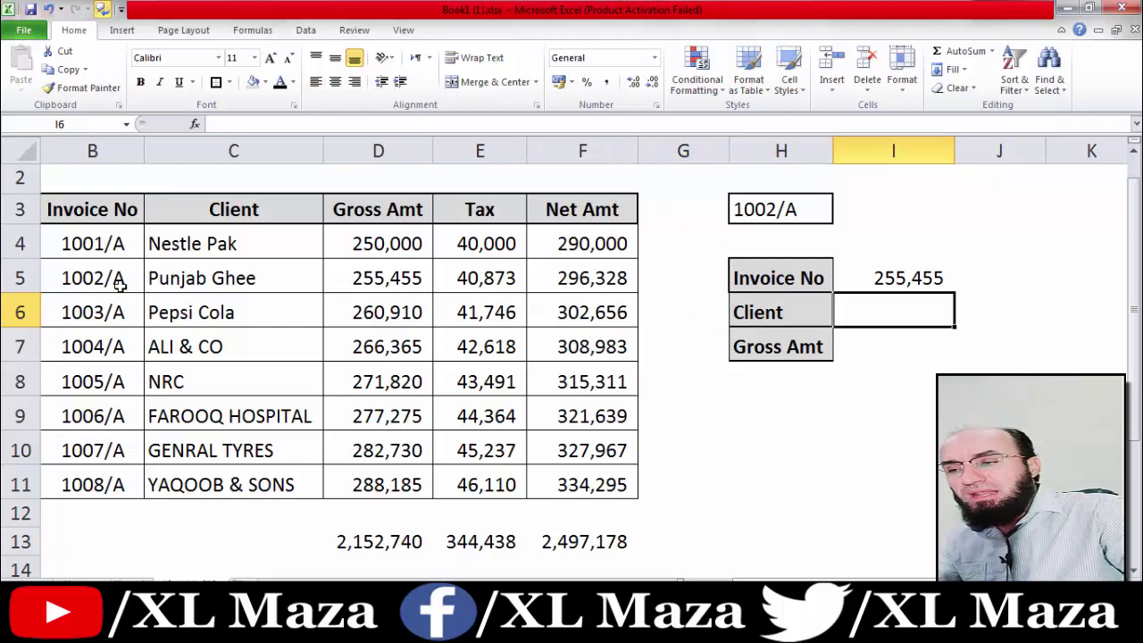
# - Start a SUMIF formula in I6 with the client names C4:C11 as the range
pyautogui.write('=')
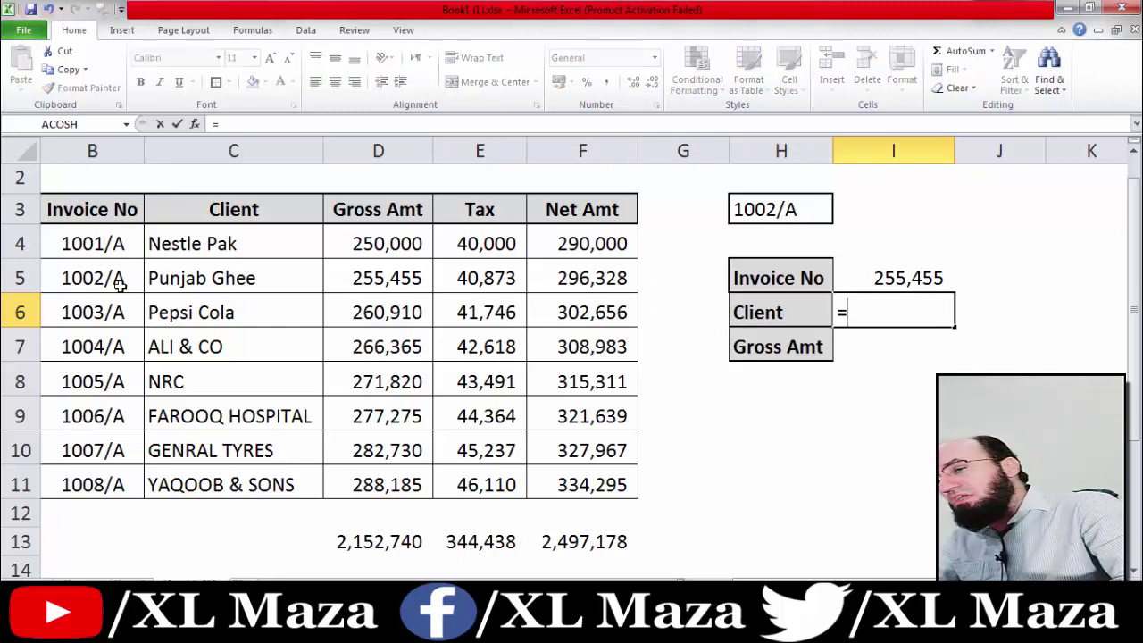
pyautogui.write('SUMIF')
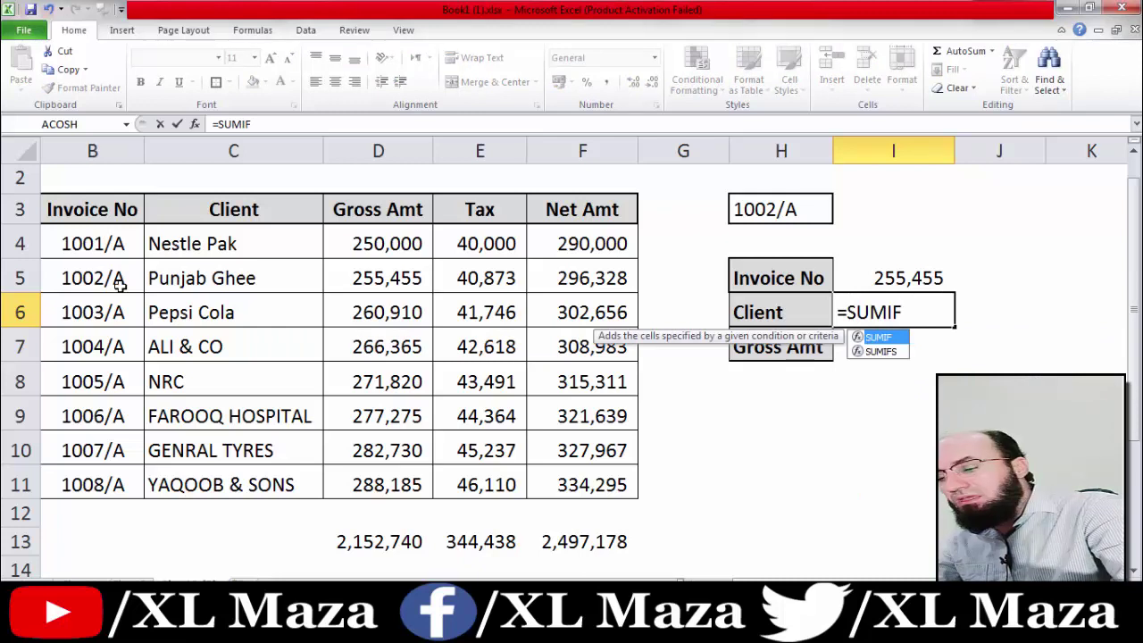
pyautogui.write('(')
pyautogui.press('Left')
pyautogui.press('Left')
pyautogui.press('Left')
pyautogui.press('Left')
pyautogui.press('Left')
pyautogui.press('Left')
pyautogui.press('Left')
pyautogui.press('Left')
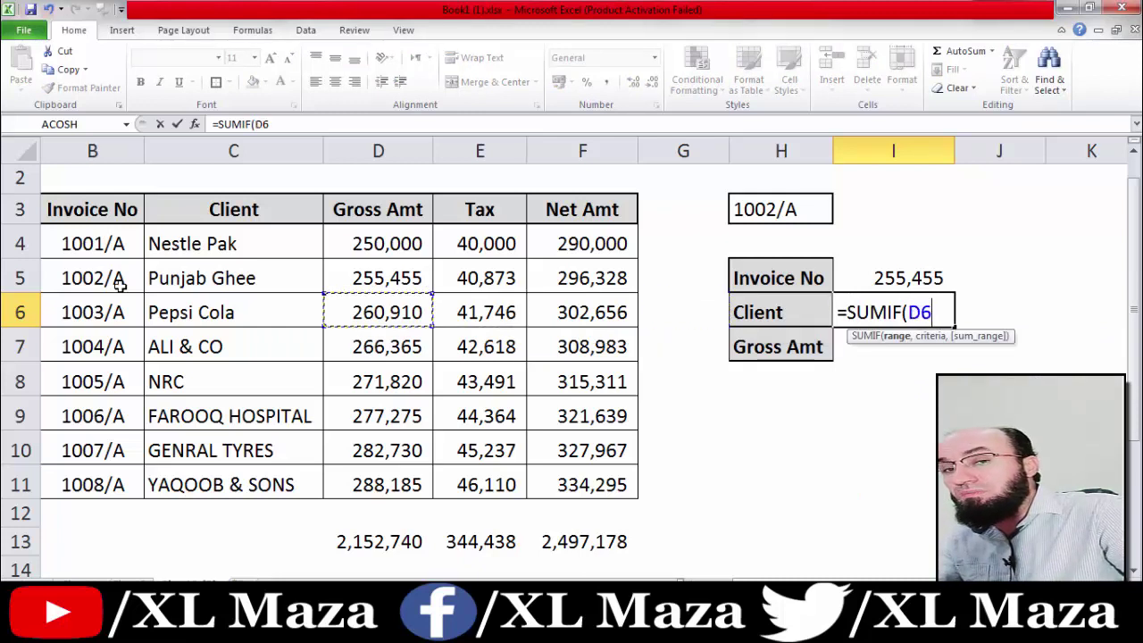
pyautogui.press('Right')
pyautogui.press('Right')
pyautogui.press('Up')
pyautogui.press('Up')
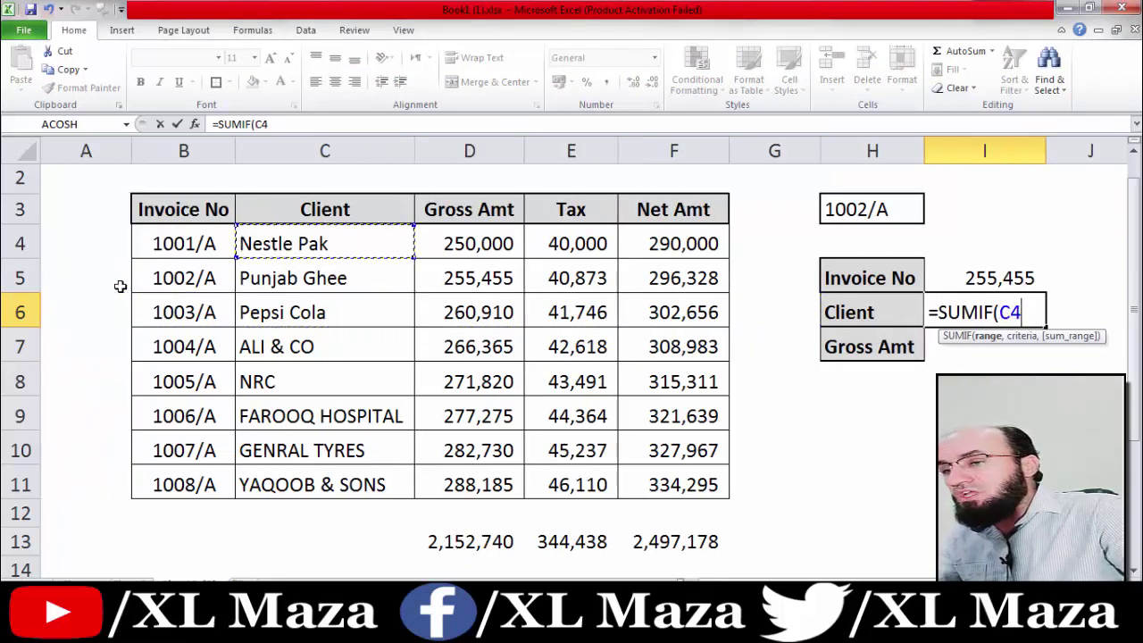
pyautogui.hotkey('ctrl', 'shift', 'Down')
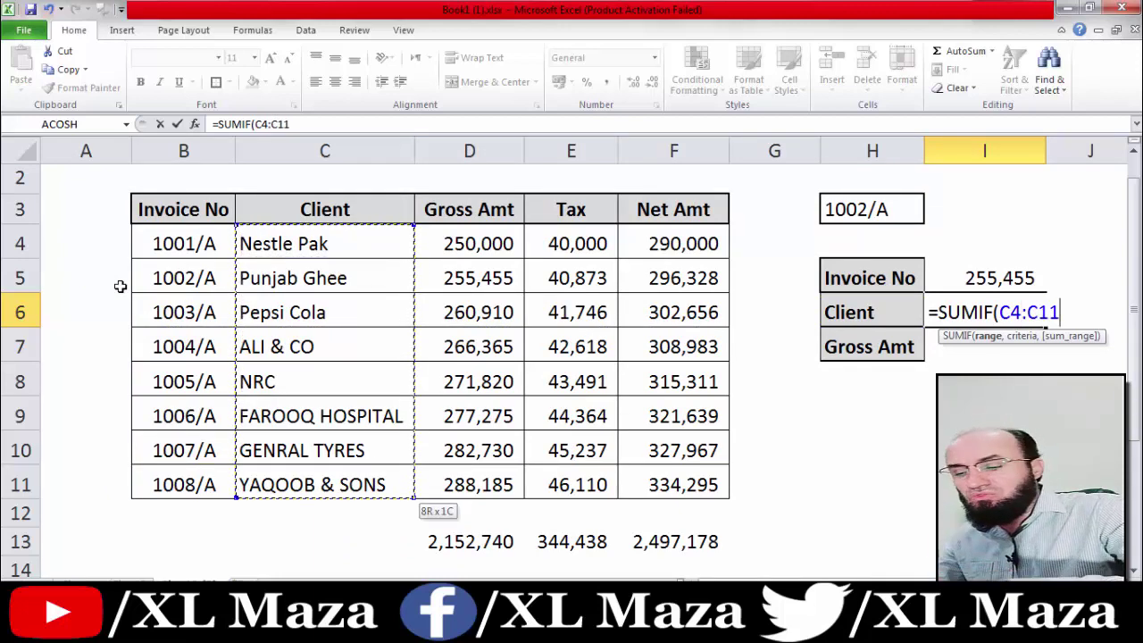
# - Complete the I6 SUMIF formula with H3 as the criteria and Gross Amt cells D4:D11 as the sum range
pyautogui.write(',')
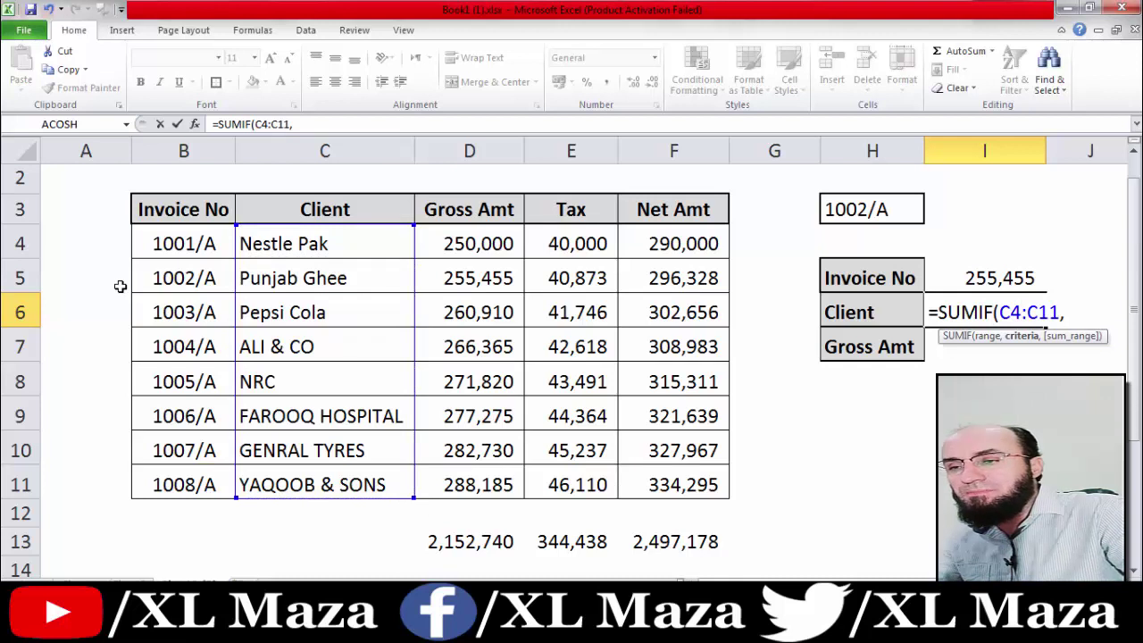
pyautogui.press('Up')
pyautogui.press('Up')
pyautogui.press('Up')
pyautogui.press('Left')
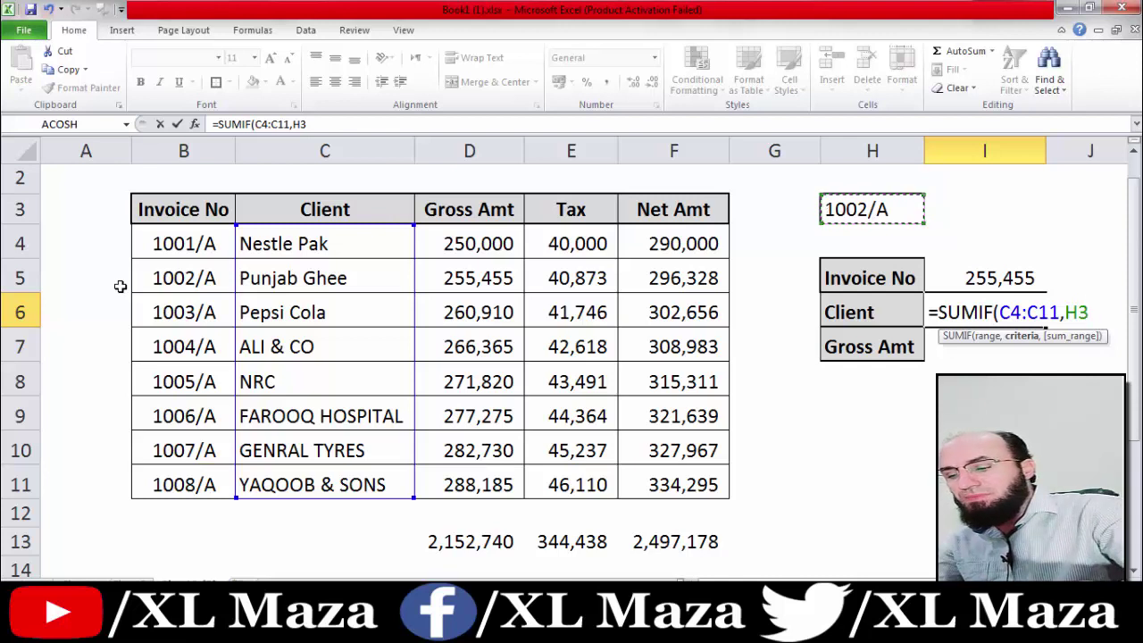
pyautogui.write(',')
pyautogui.press('Left')
pyautogui.press('Left')
pyautogui.press('Left')
pyautogui.press('Right')
pyautogui.press('Up')
pyautogui.press('Up')
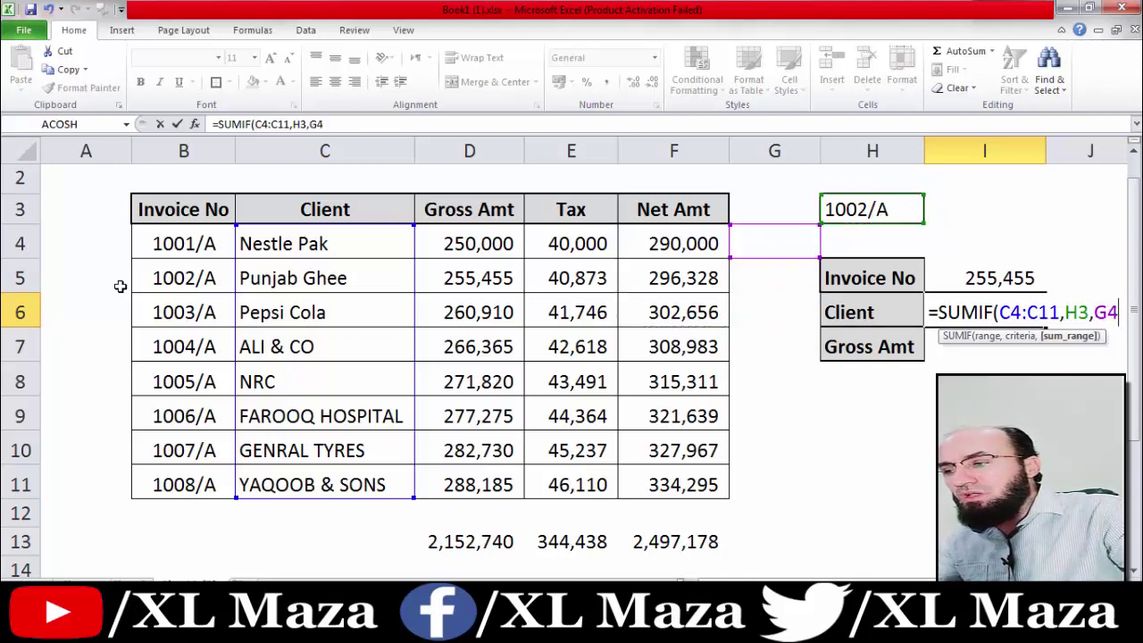
pyautogui.press('Left')
pyautogui.press('Left')
pyautogui.hotkey('shift', 'Down')
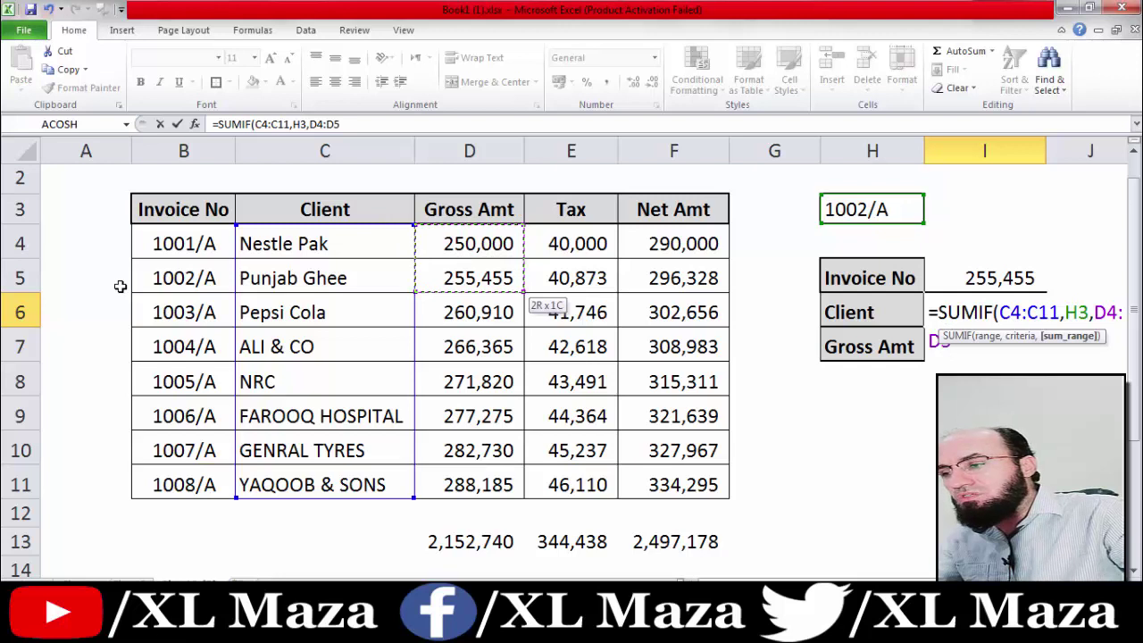
pyautogui.hotkey('ctrl', 'shift', 'Down')
pyautogui.write(')')
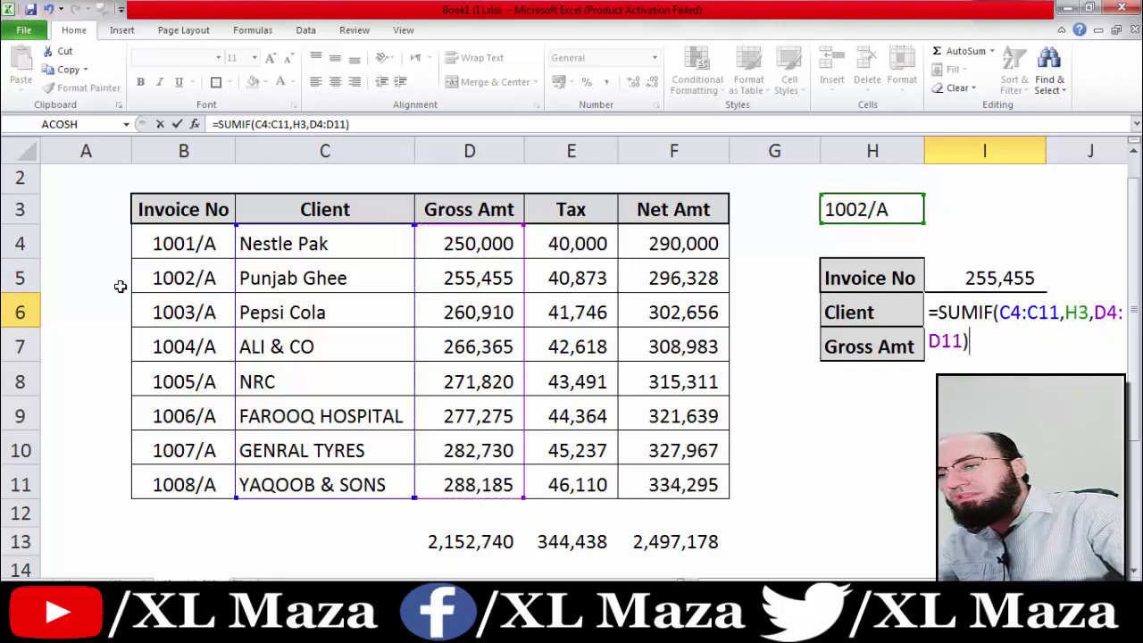
pyautogui.press('Return')
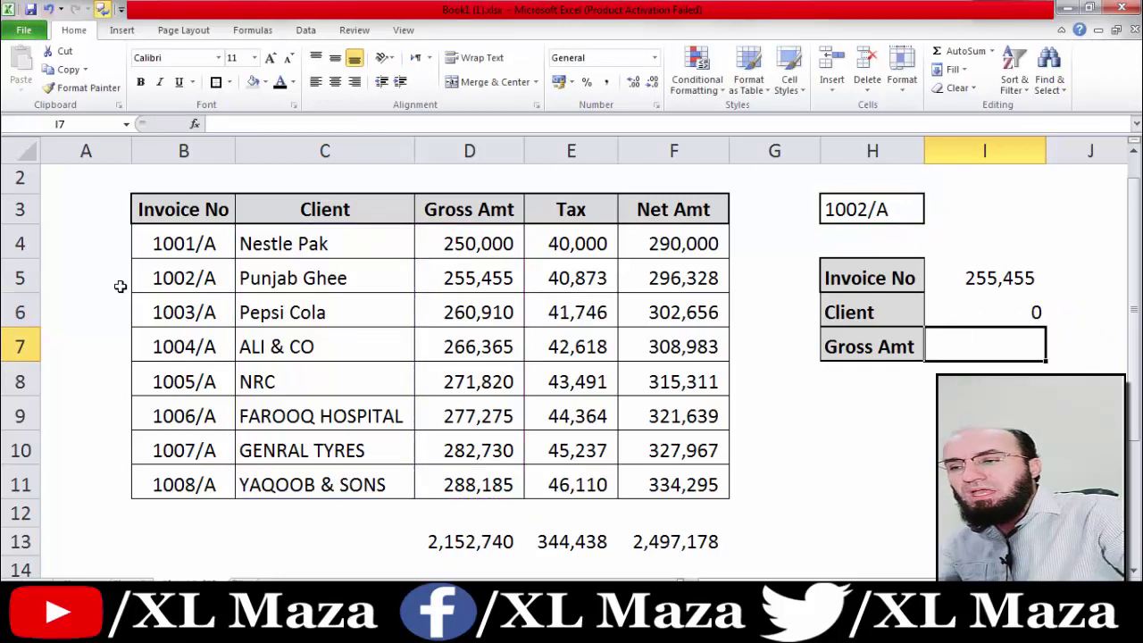
# - Change the lookup value in H3 to the client name NRC and check the results in I5 and I6
pyautogui.press('Up')
pyautogui.press('Up')
pyautogui.press('Up')
pyautogui.press('Up')
pyautogui.press('Left')
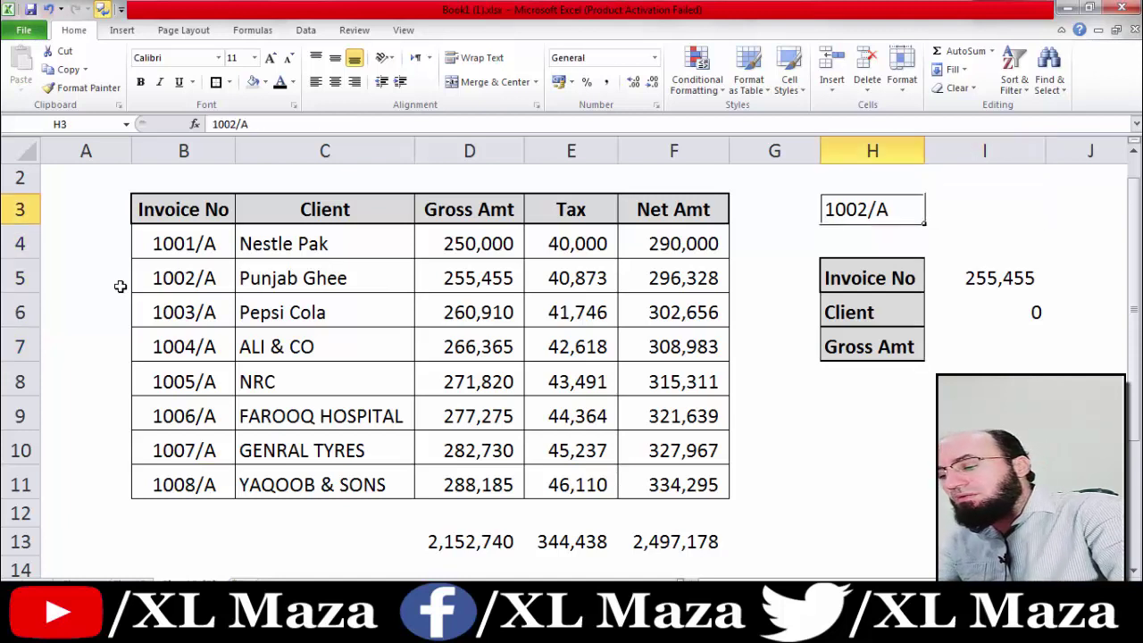
pyautogui.write('NRC')
pyautogui.press('Tab')
pyautogui.press('Down')
pyautogui.press('Down')
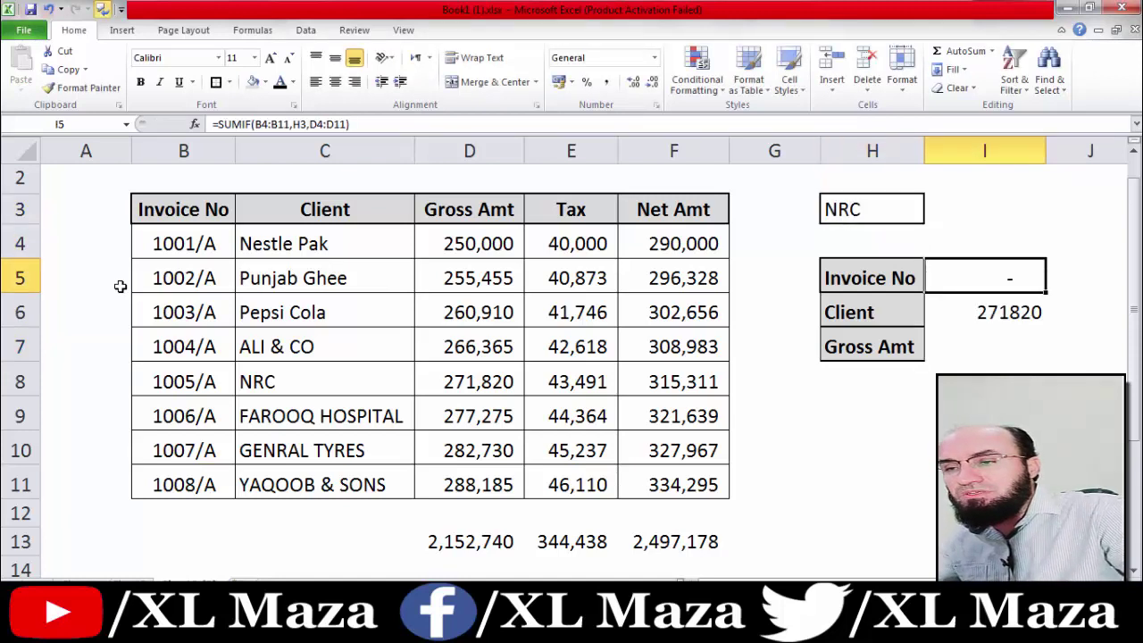
pyautogui.press('Down')
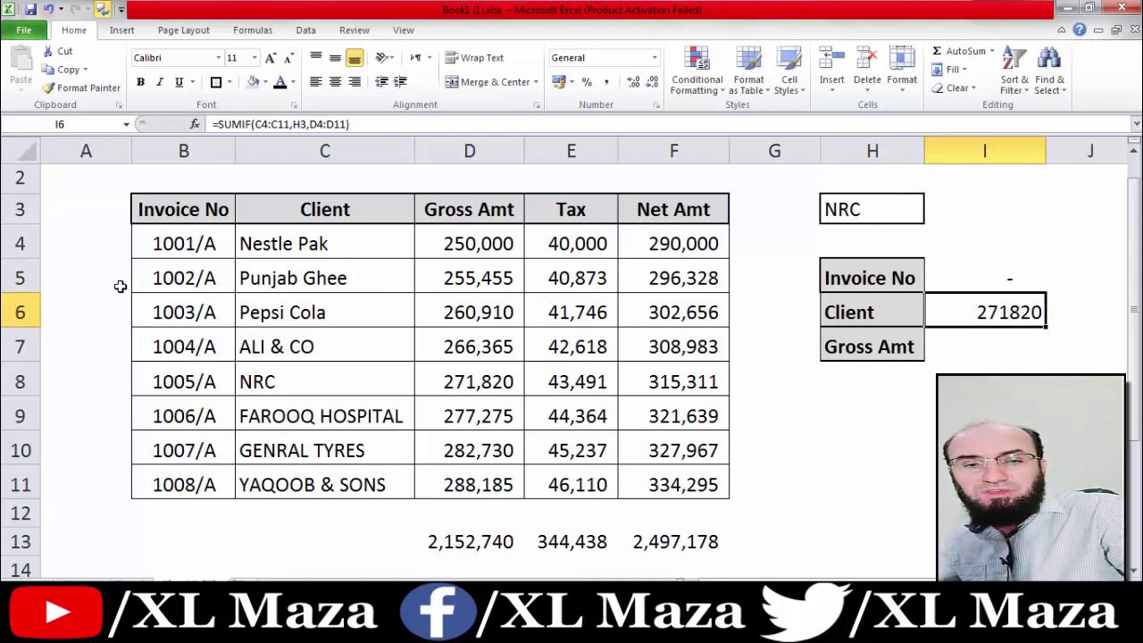
# - Compare the Client result in I6 with the Gross Amt in the table's NRC row
pyautogui.press('Left')
pyautogui.press('Left')
pyautogui.press('Left')
pyautogui.press('Left')
pyautogui.press('Left')
pyautogui.press('Left')
pyautogui.press('Down')
pyautogui.press('Right')
pyautogui.press('Down')
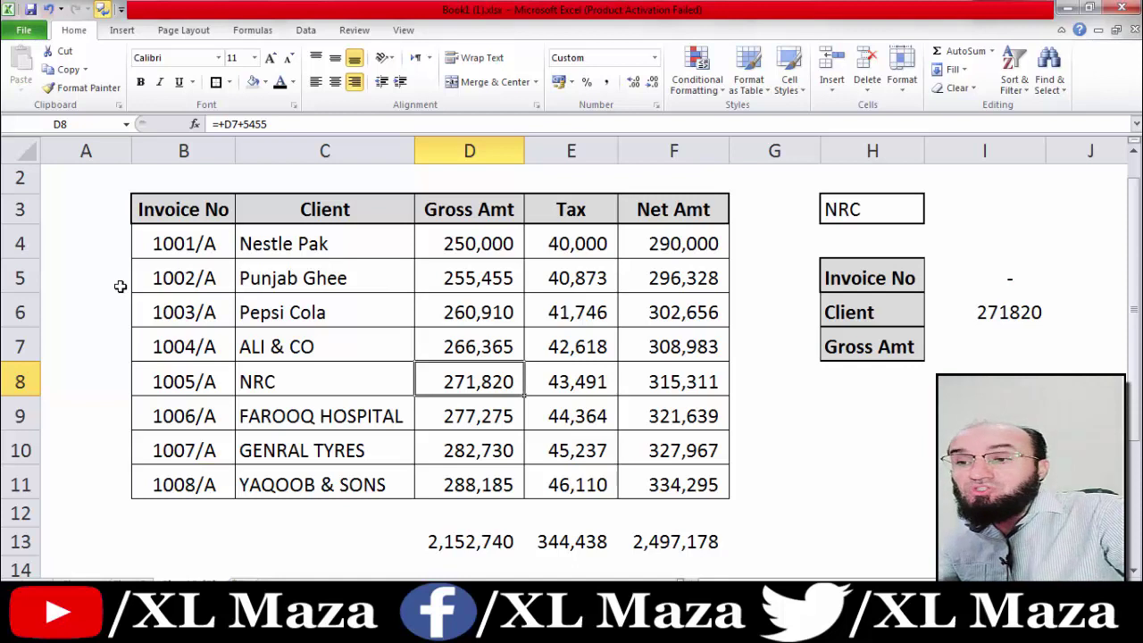
# - Change the client in C9 to NRC and check the SUMIF result in I6
pyautogui.press('Left')
pyautogui.press('Down')
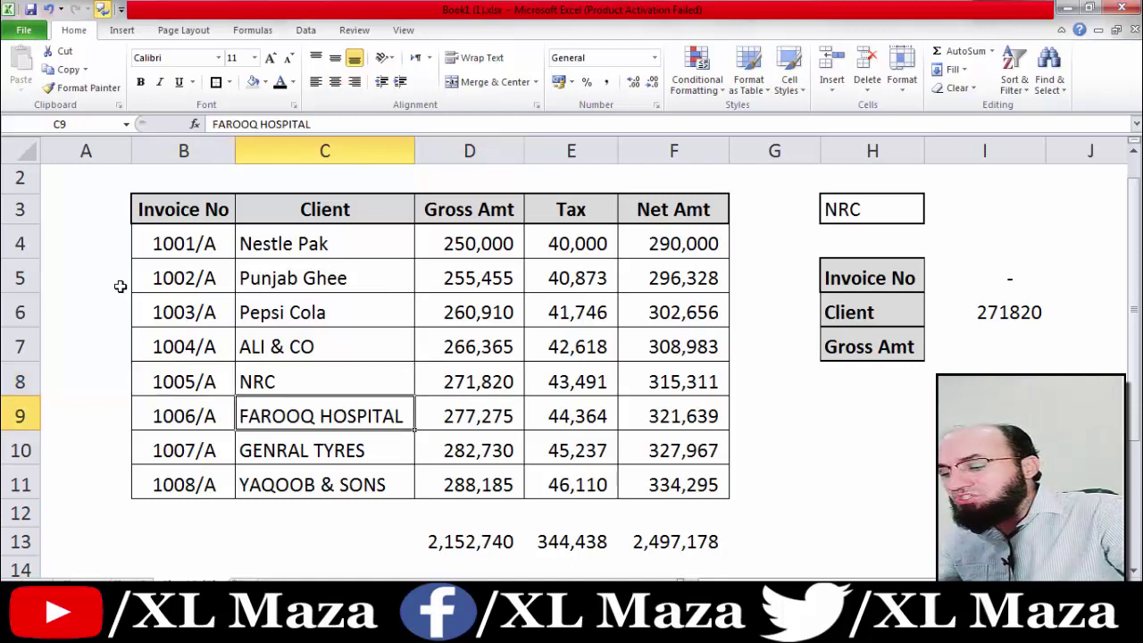
pyautogui.write('NRC')
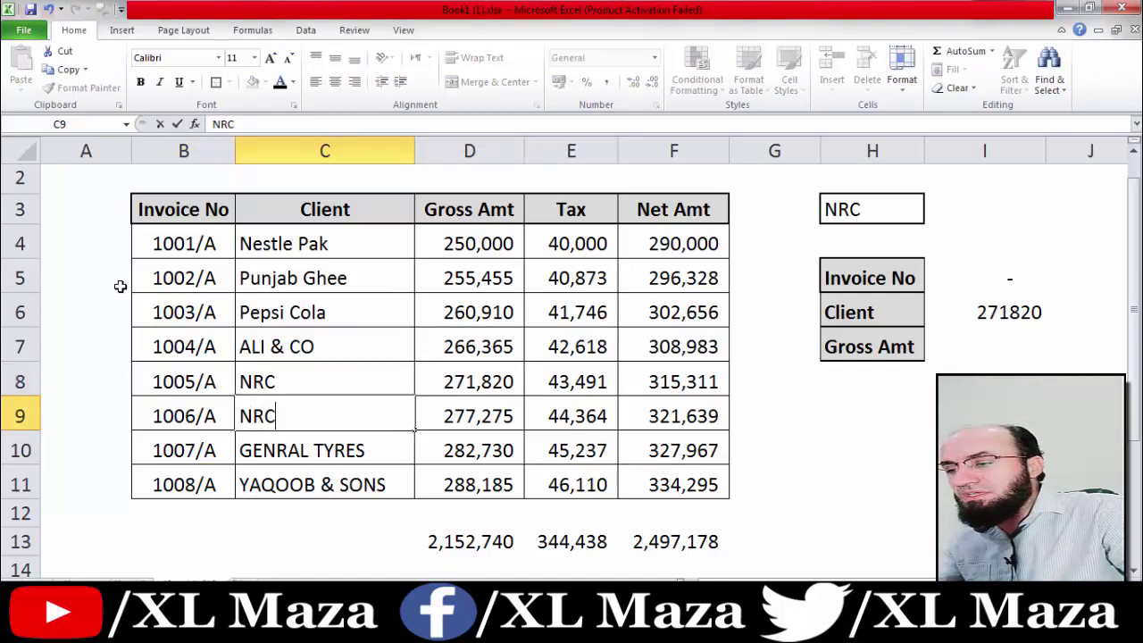
pyautogui.press('Right')
pyautogui.press('Right')
pyautogui.press('Right')
pyautogui.press('Right')
pyautogui.press('Right')
pyautogui.press('Right')
pyautogui.press('Up')
pyautogui.press('Up')
pyautogui.press('Up')
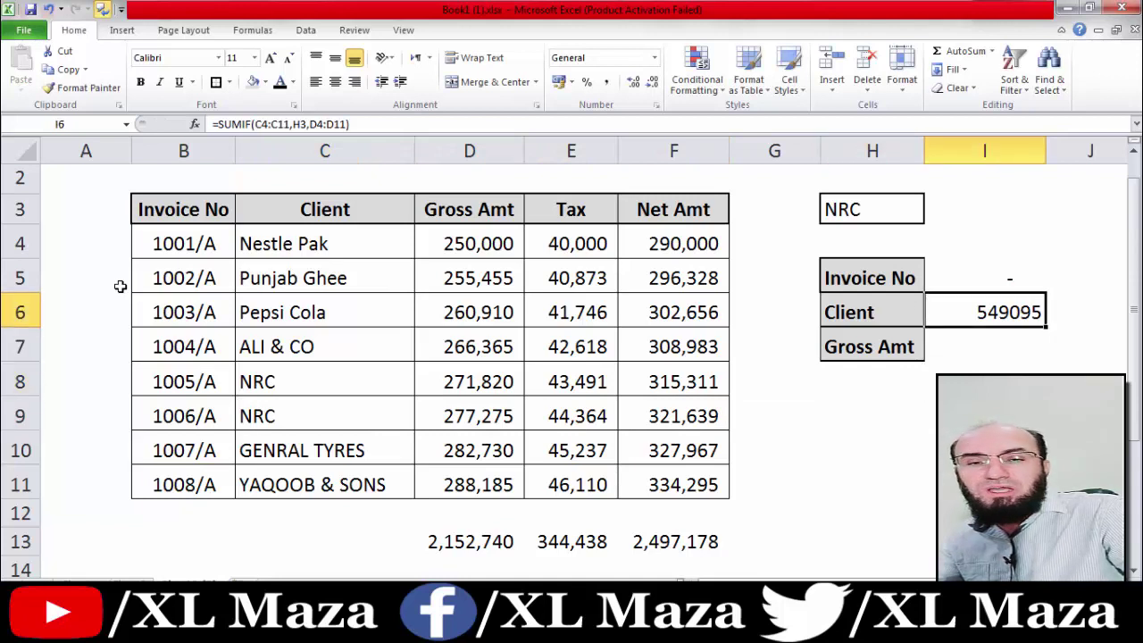
# - Start a SUMIF formula in I7 beside Gross Amt, with D4:D11 as the range
pyautogui.press('Down')
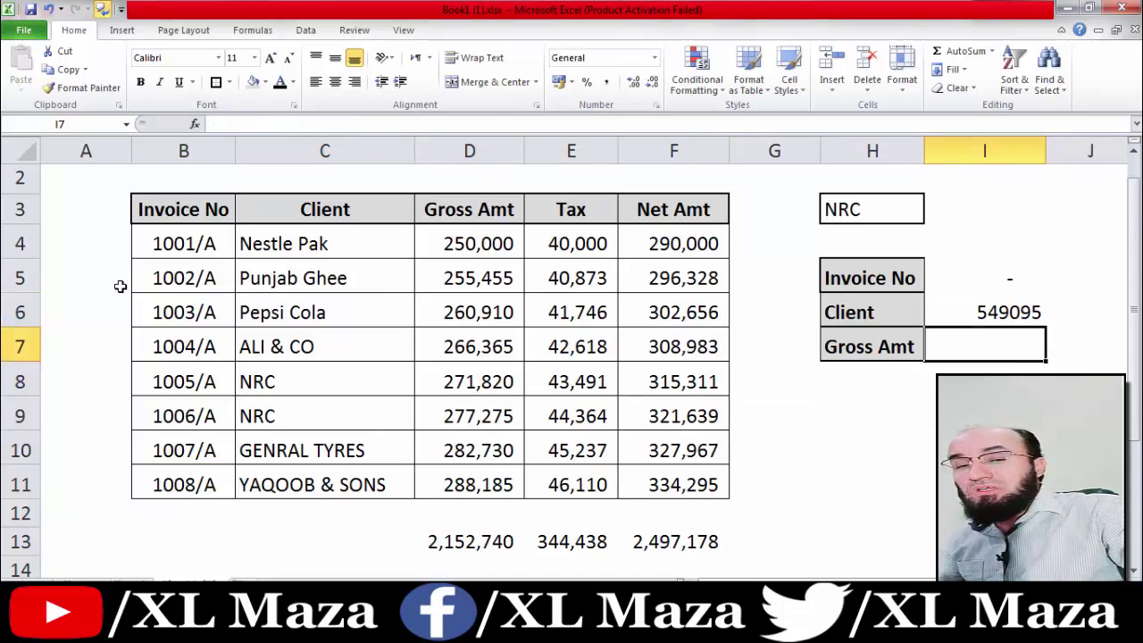
pyautogui.press('Left')
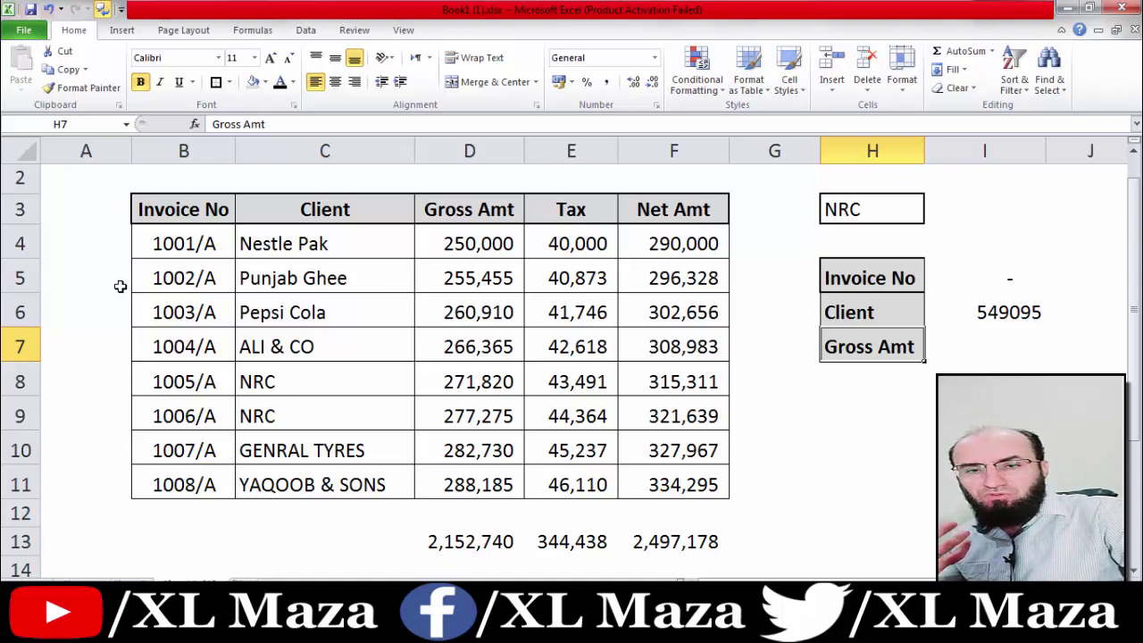
pyautogui.press('Right')
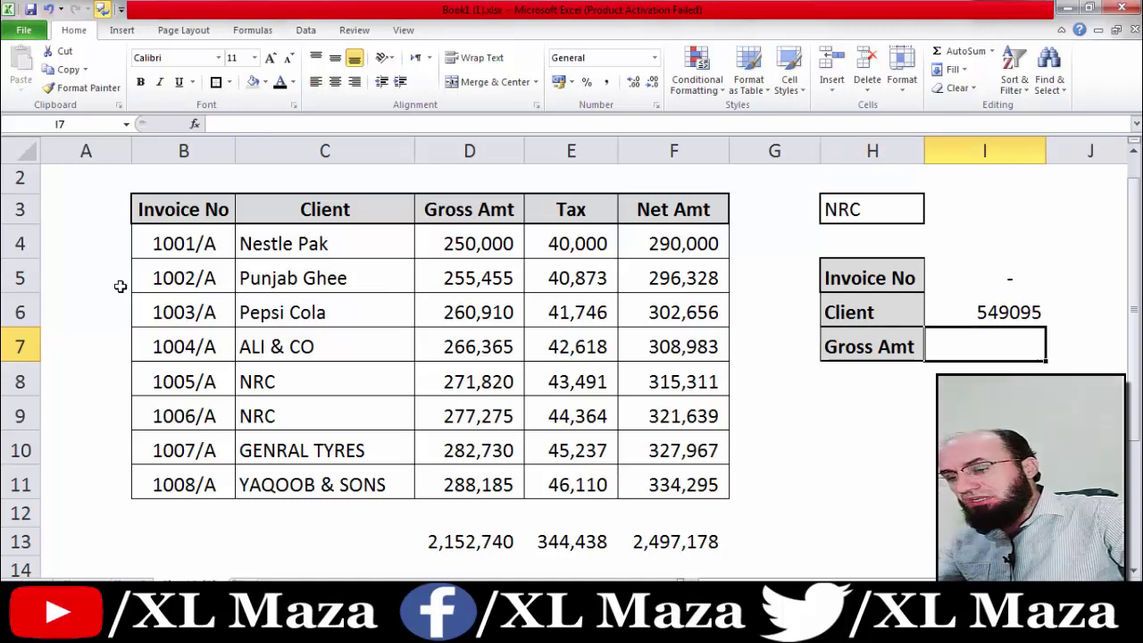
pyautogui.write('=SUMIF(')
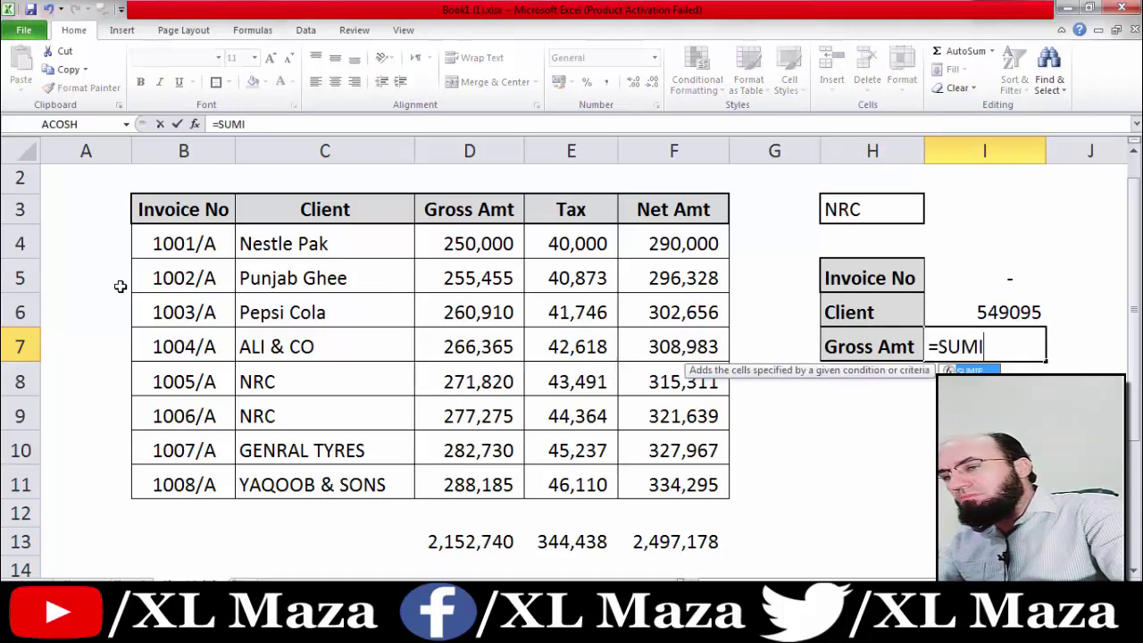
pyautogui.press('Left')
pyautogui.press('Left')
pyautogui.press('Left')
pyautogui.press('Left')
pyautogui.press('Left')
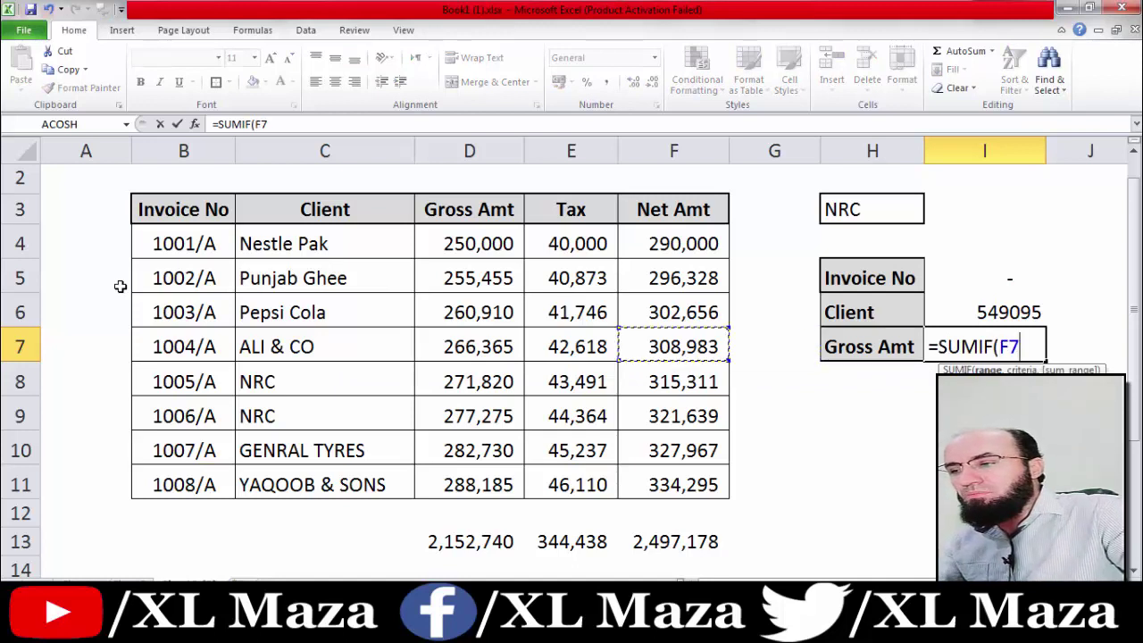
pyautogui.press('Up')
pyautogui.press('Up')
pyautogui.press('Up')
pyautogui.hotkey('ctrl', 'shift', 'Down')
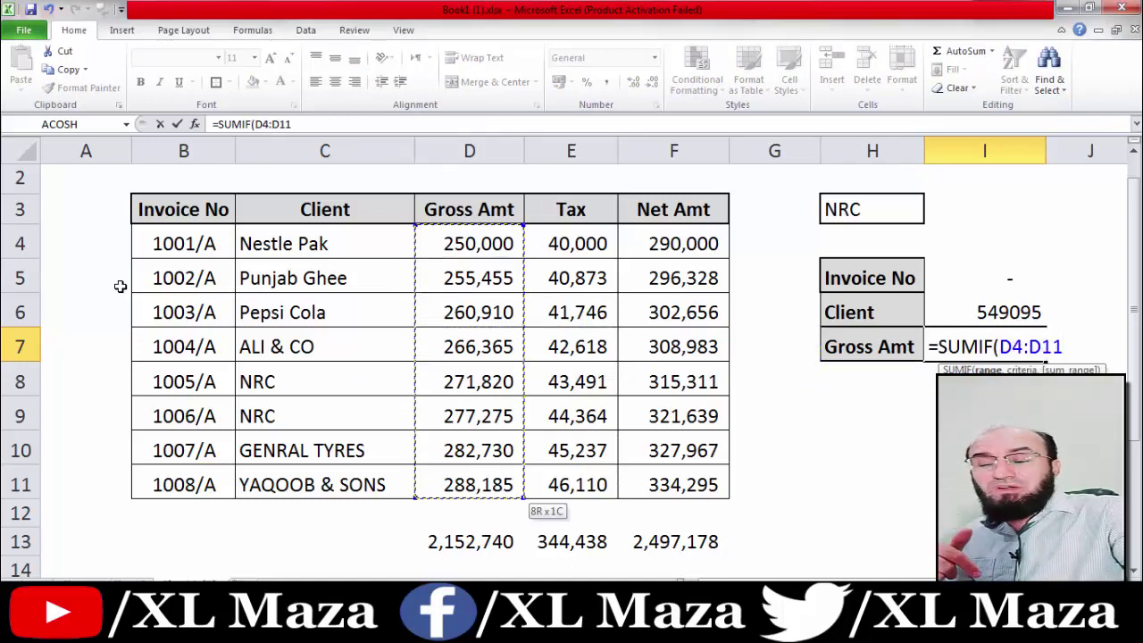
# - Set H3 as the criteria of the SUMIF formula in I7
pyautogui.write(',')
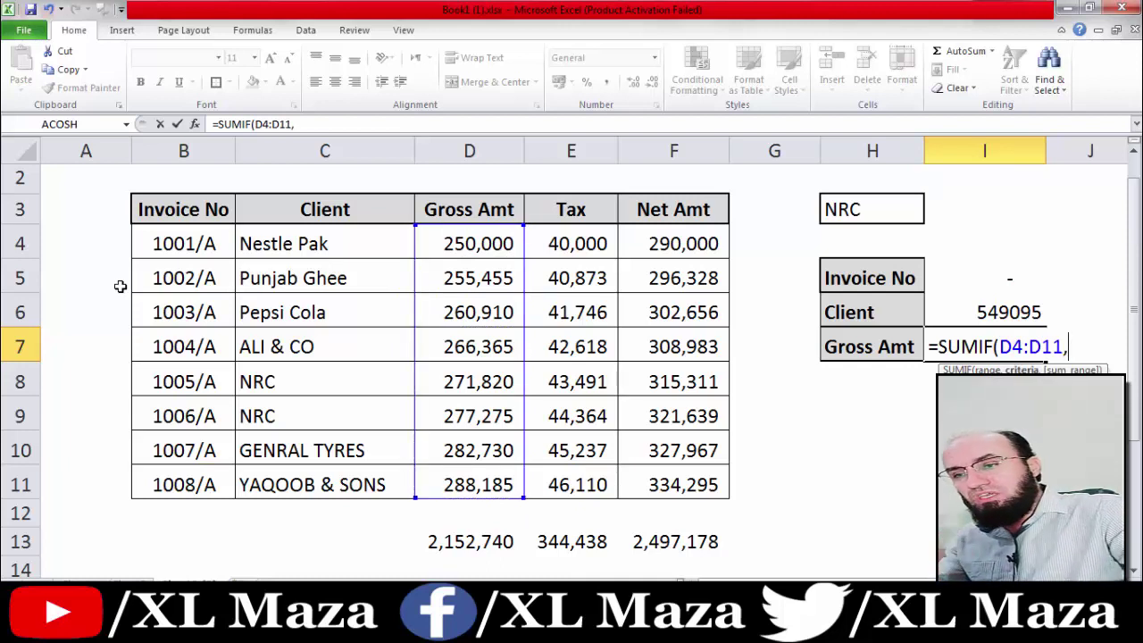
pyautogui.press('Up')
pyautogui.press('Up')
pyautogui.press('Up')
pyautogui.press('Up')
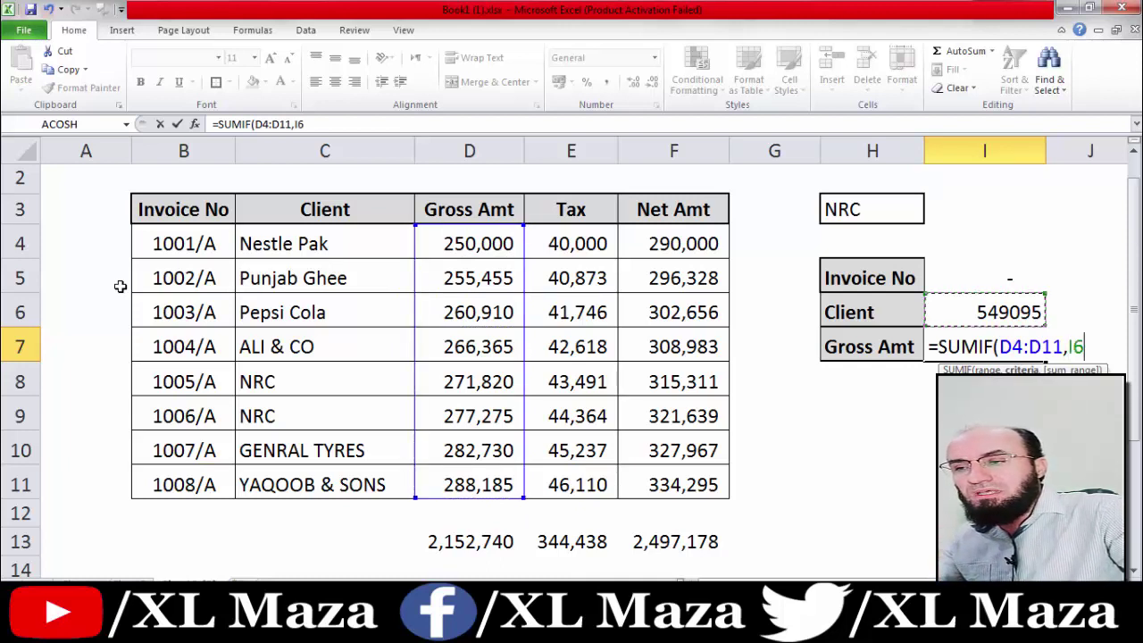
pyautogui.press('Left')
pyautogui.write(',')
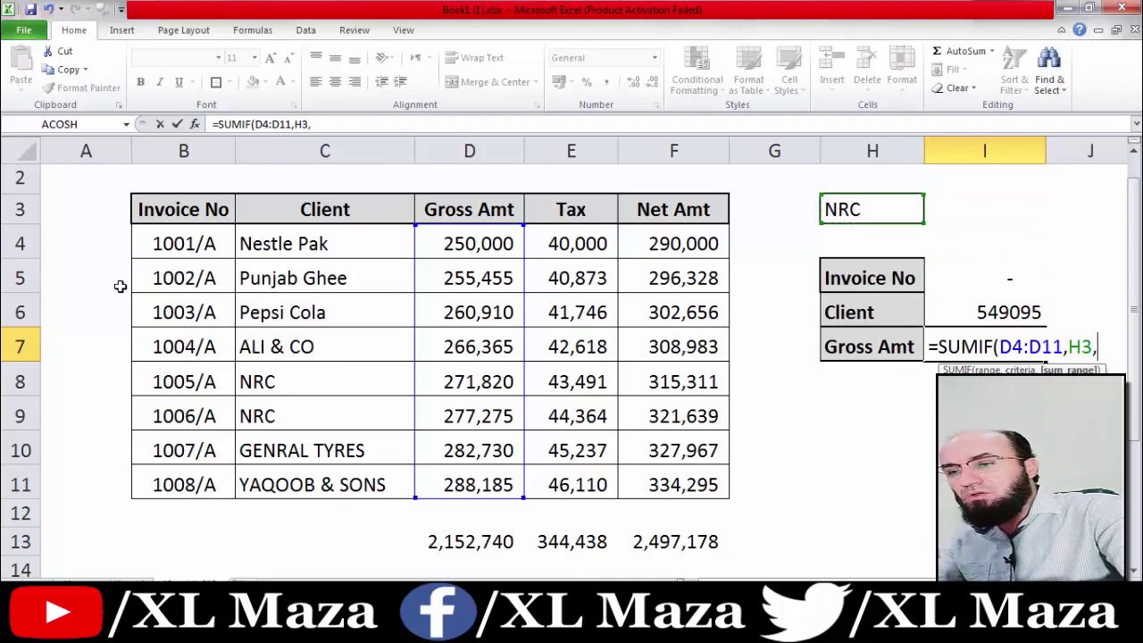
# - Complete the I7 SUMIF formula with the Gross Amt cells D4:D11 as the sum range
pyautogui.press('Left')
pyautogui.press('Left')
pyautogui.press('Left')
pyautogui.press('Left')
pyautogui.press('Up')
pyautogui.press('Up')
pyautogui.press('Up')
pyautogui.press('Left')
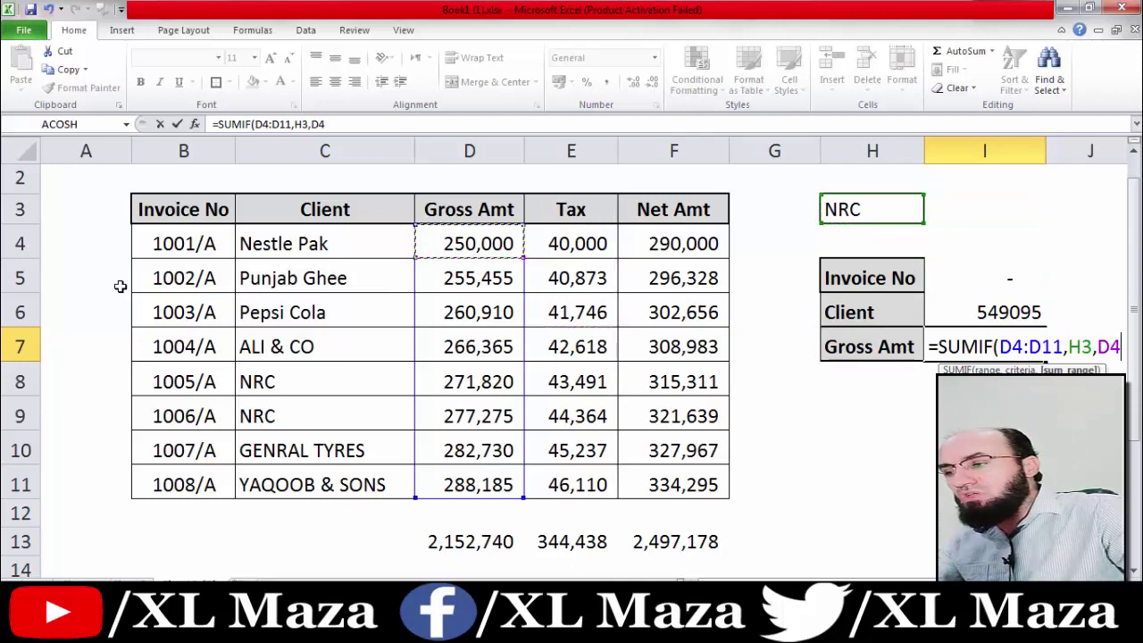
pyautogui.hotkey('shift', 'Down')
pyautogui.hotkey('shift', 'Down')
pyautogui.hotkey('shift', 'Down')
pyautogui.hotkey('shift', 'Down')
pyautogui.hotkey('shift', 'Down')
pyautogui.hotkey('shift', 'Down')
pyautogui.hotkey('shift', 'Down')
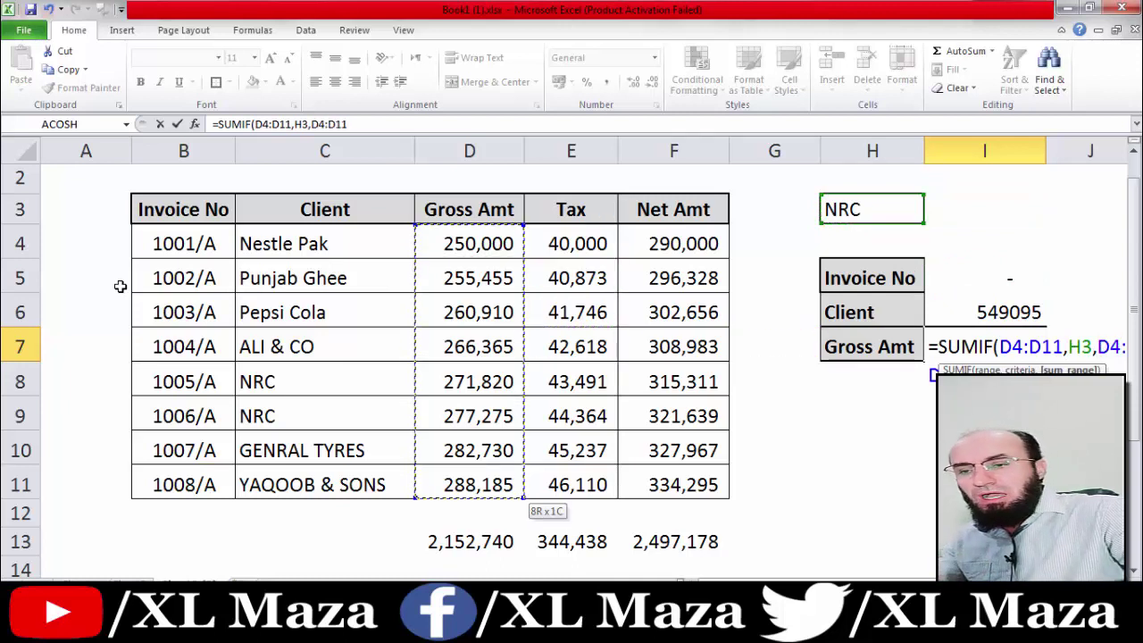
pyautogui.write(')')
pyautogui.press('Return')
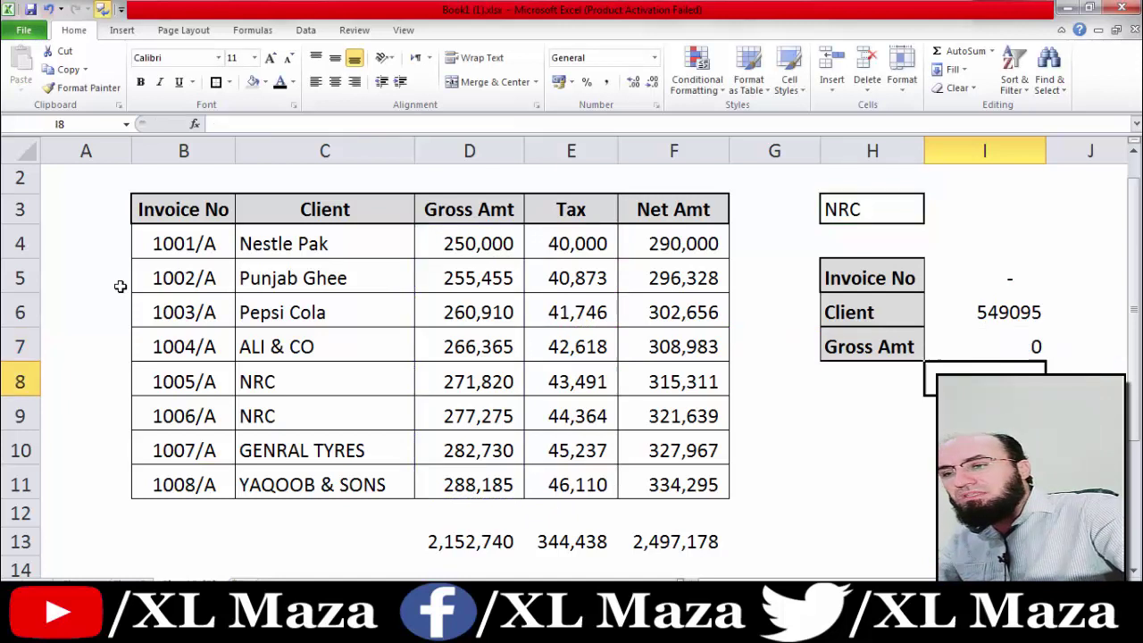
# - Replace the criterion in H3 with the amount condition >260000
pyautogui.press('Up')
pyautogui.press('Up')
pyautogui.press('Up')
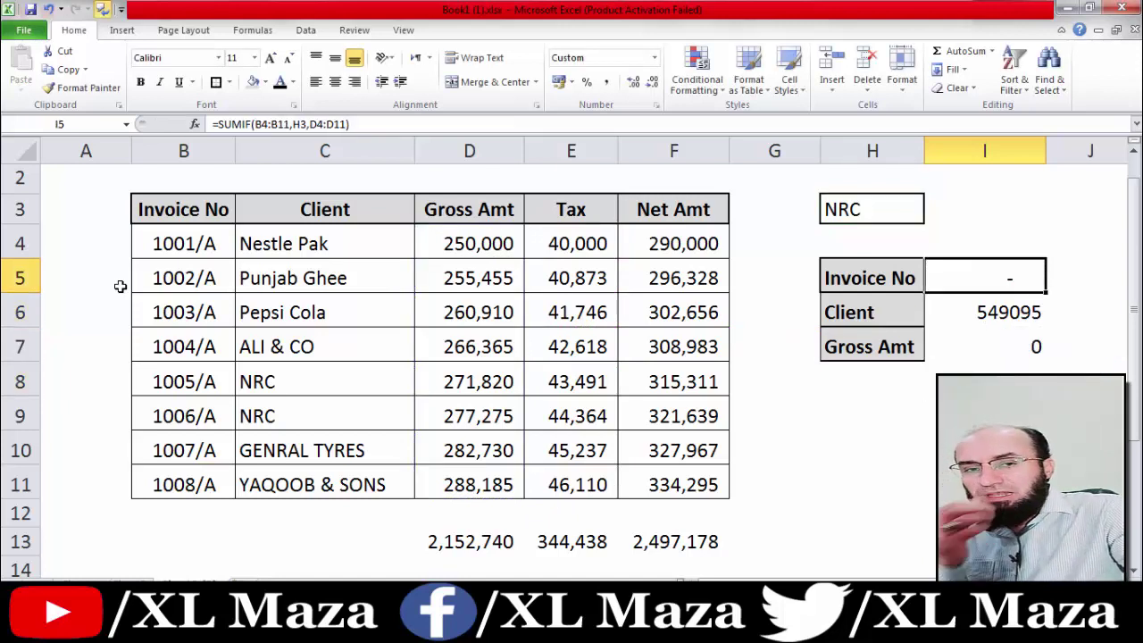
pyautogui.press('Up')
pyautogui.press('Up')
pyautogui.press('Left')
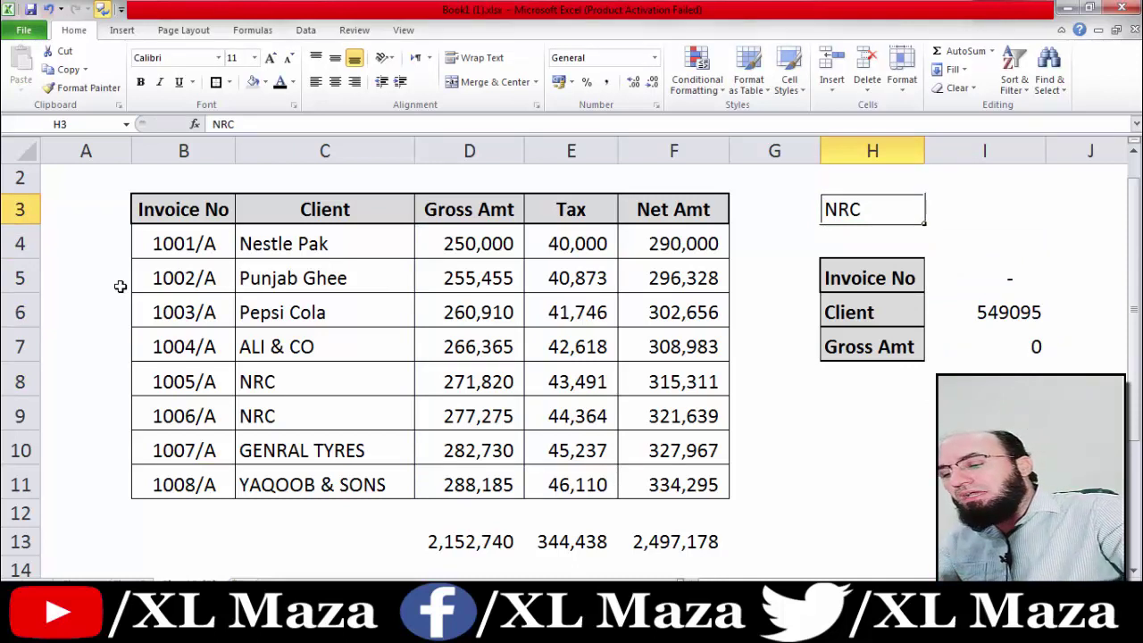
pyautogui.write('>')
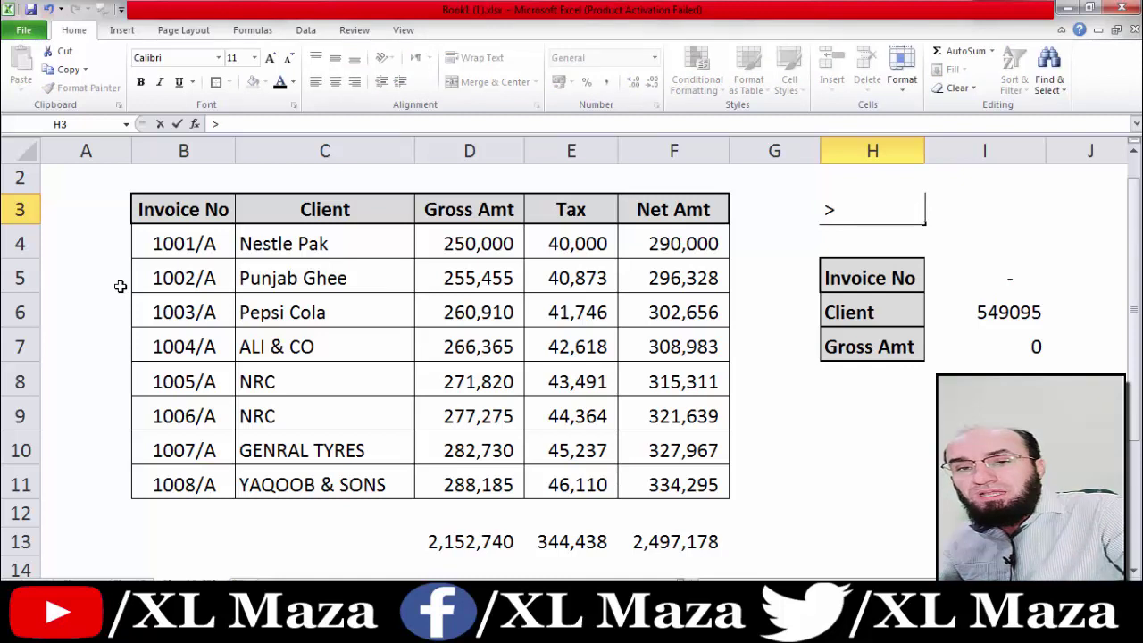
pyautogui.write('276000')
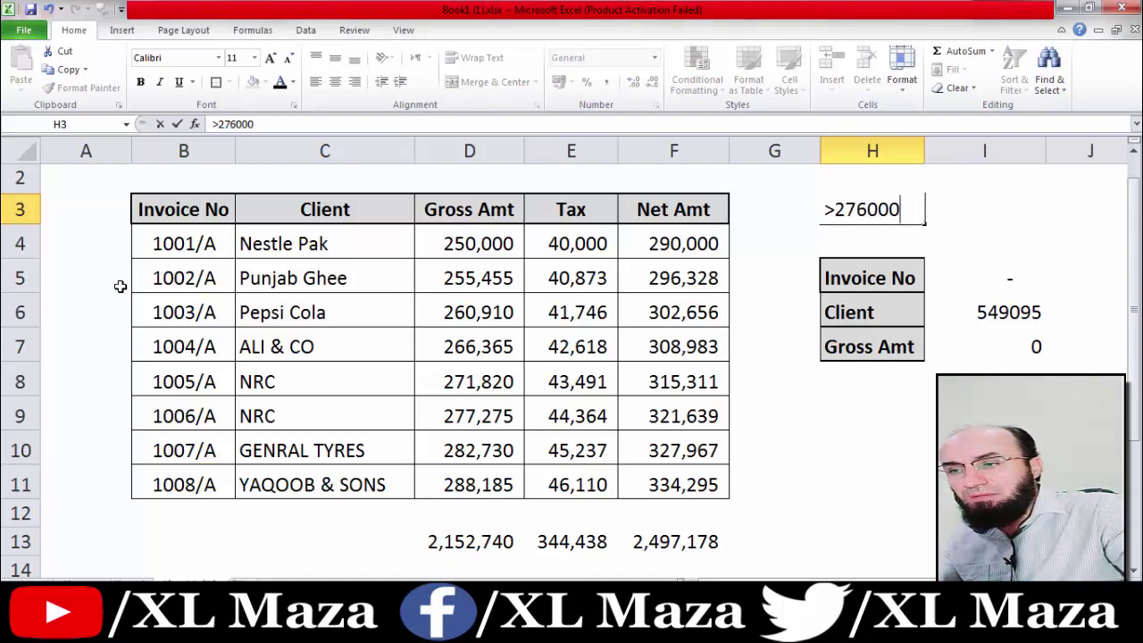
pyautogui.write('0')
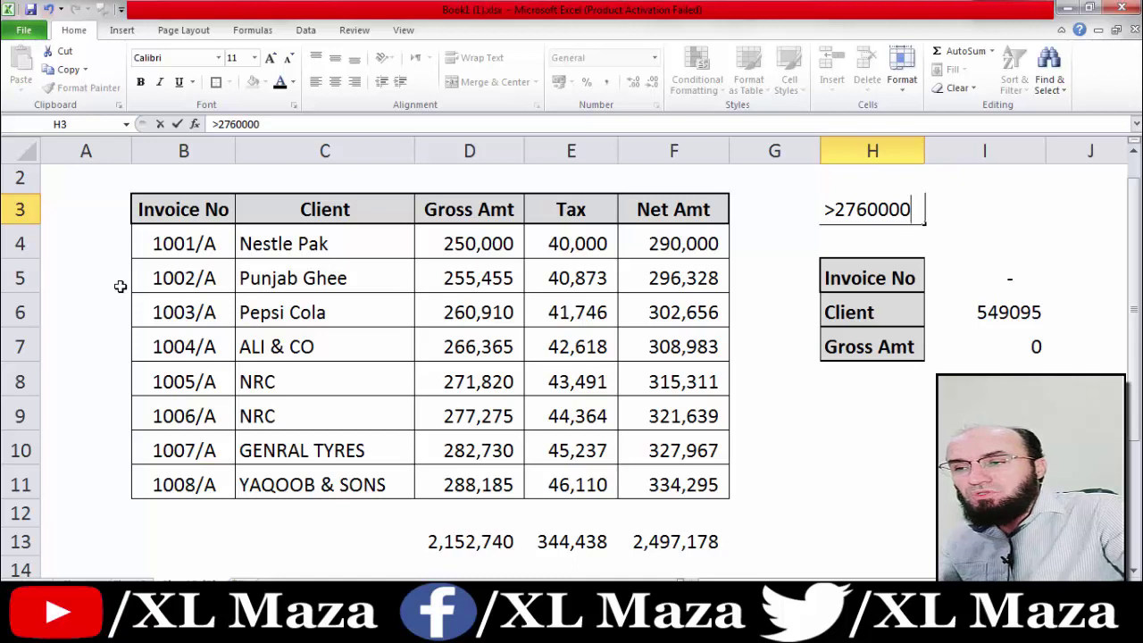
pyautogui.press('BackSpace')
pyautogui.press('BackSpace')
pyautogui.press('BackSpace')
pyautogui.press('BackSpace')
pyautogui.press('BackSpace')
pyautogui.press('BackSpace')
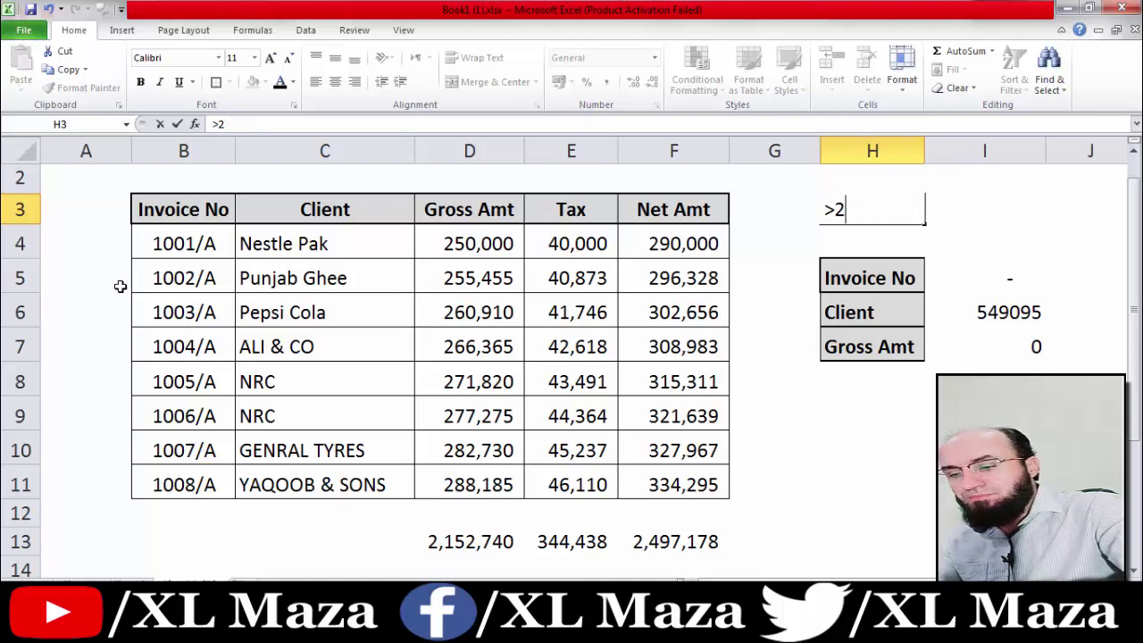
pyautogui.write('60000')
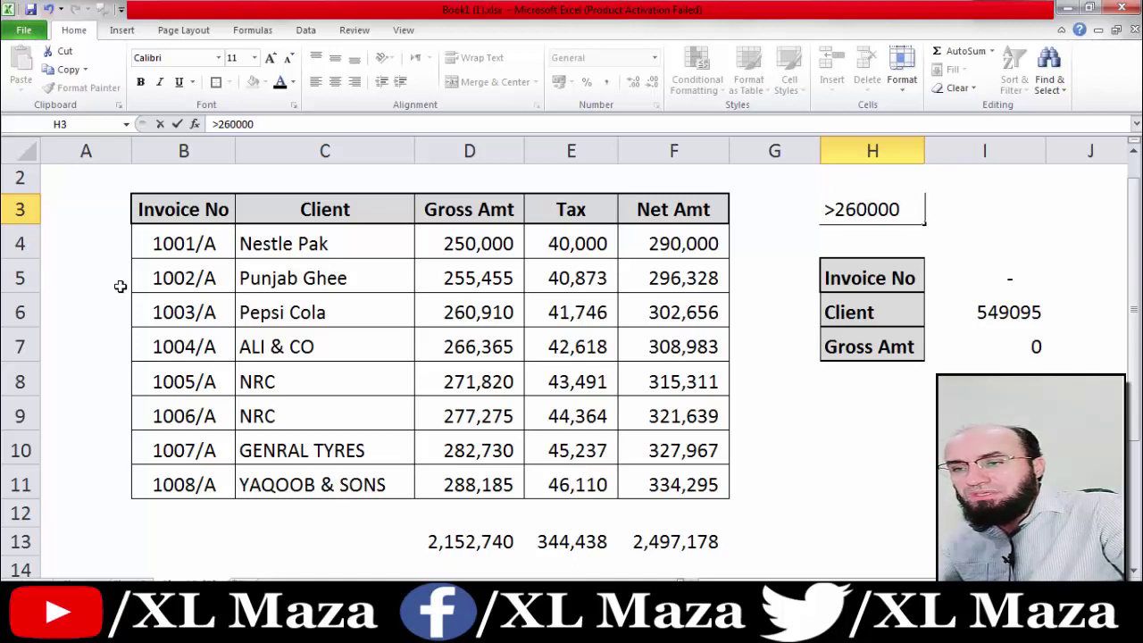
pyautogui.press('Return')
# - Highlight the Gross Amt SUMIF result in I7 with a yellow fill
pyautogui.press('Right')
pyautogui.press('Down')
pyautogui.press('Down')
pyautogui.press('Down')
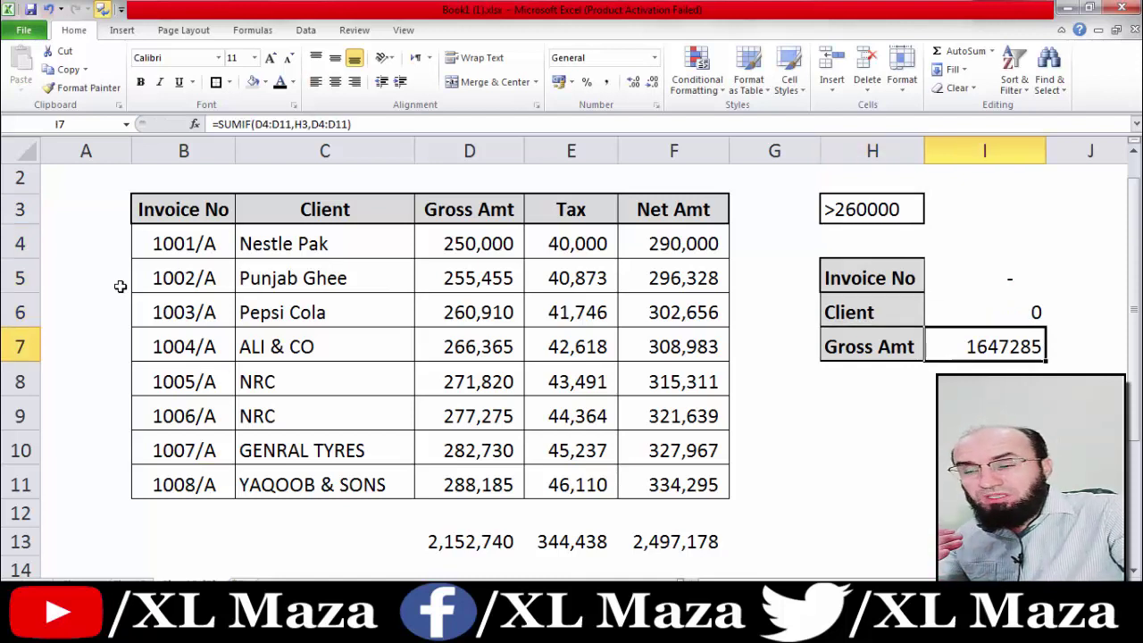
pyautogui.click(265, 81)
pyautogui.click(291, 204)
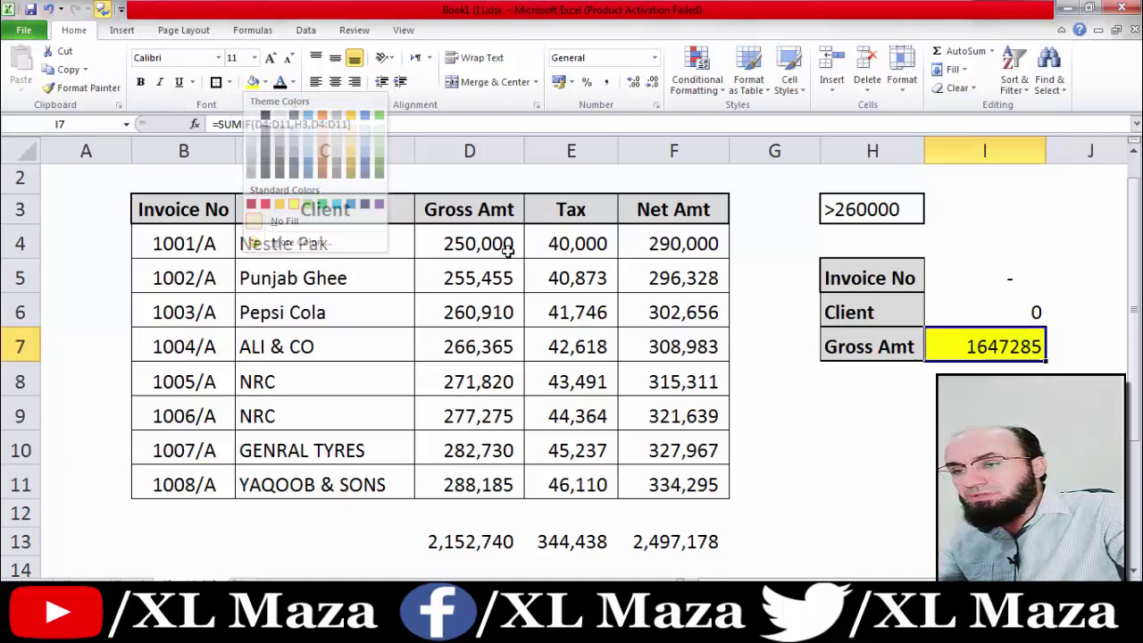
# - Replace the amount condition in H3 with <0
pyautogui.click(851, 203)
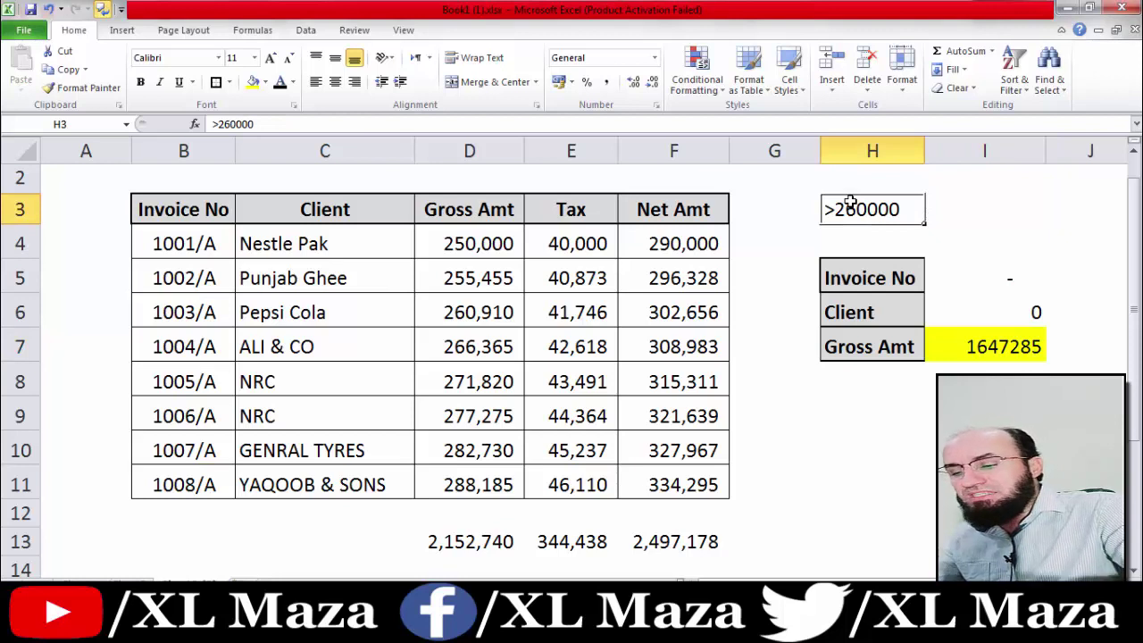
pyautogui.press('BackSpace')
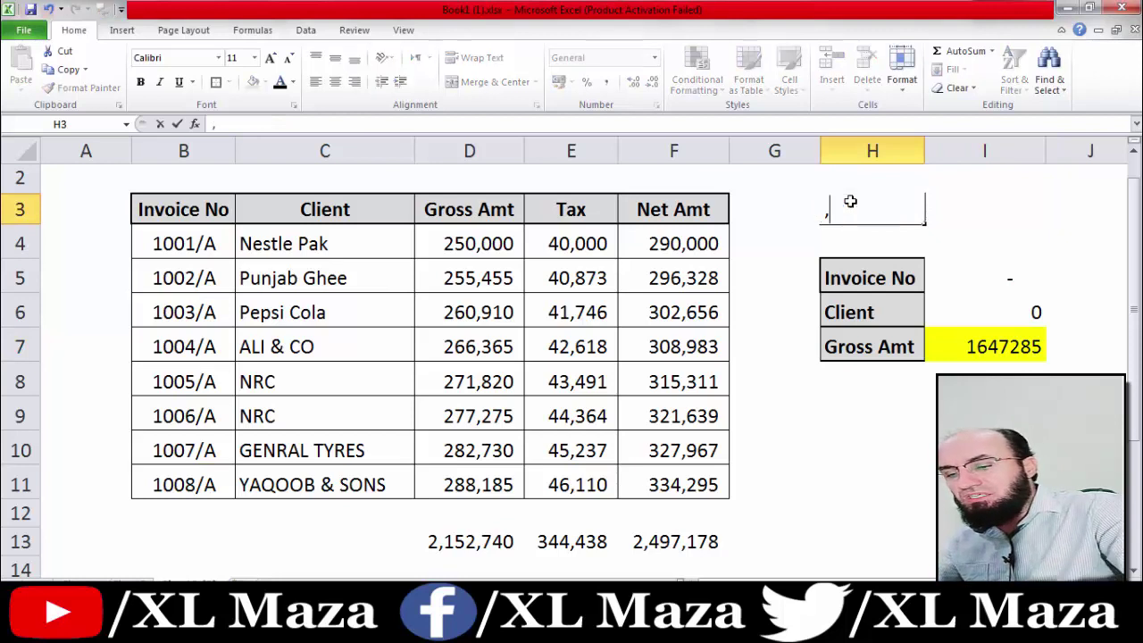
pyautogui.write('<0')
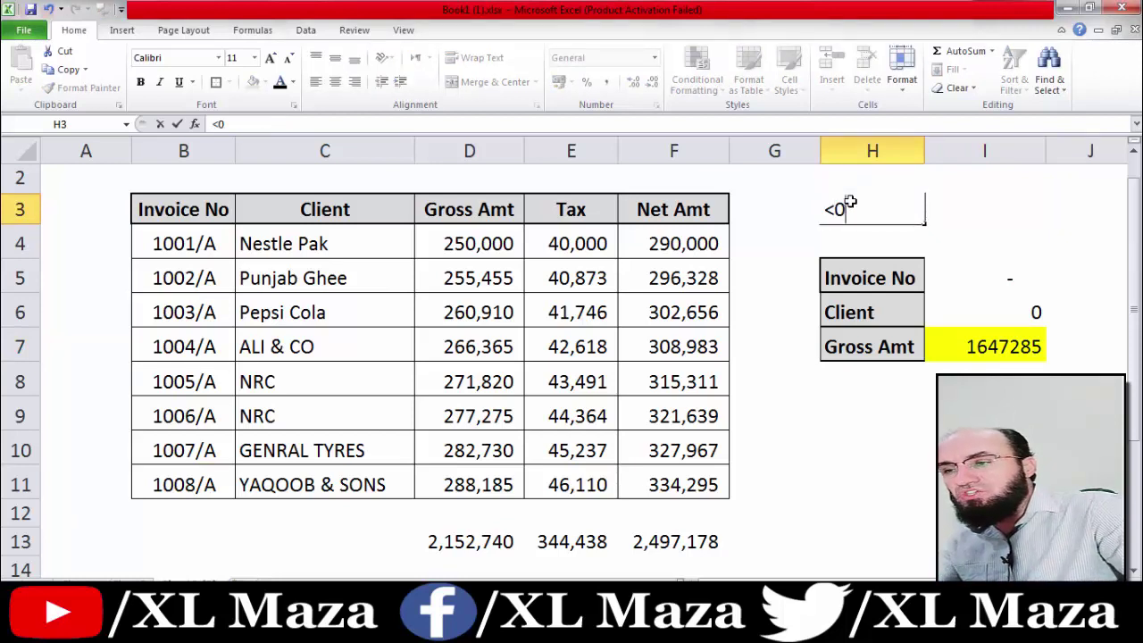
pyautogui.press('Return')
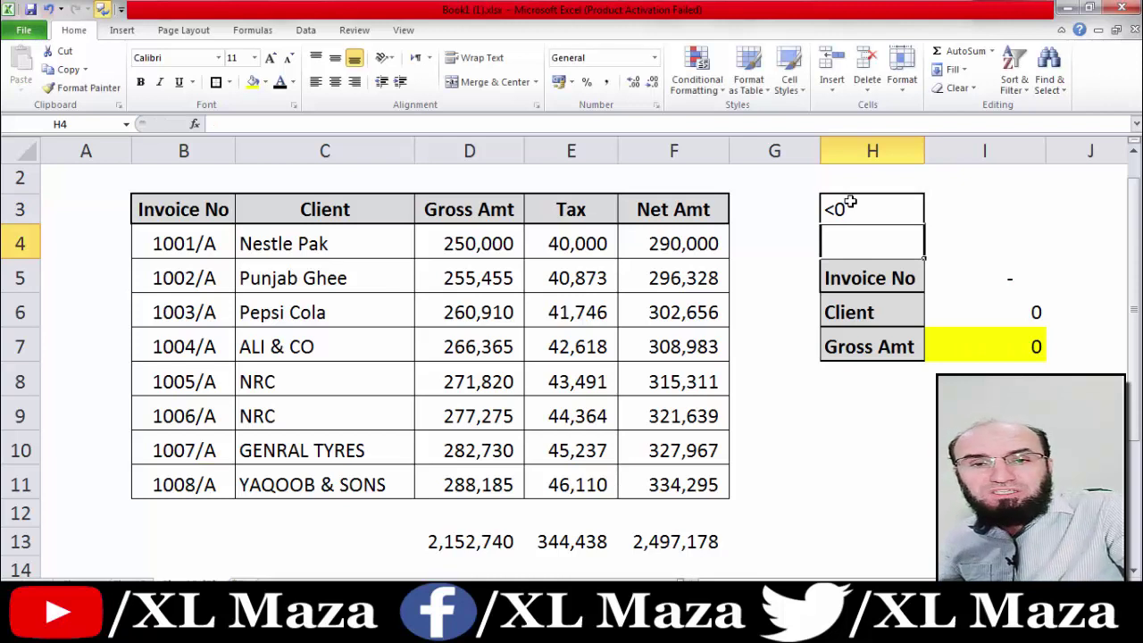
pyautogui.press('Down')
pyautogui.press('Down')
pyautogui.press('Up')
pyautogui.press('Up')
pyautogui.press('Down')
pyautogui.press('Down')
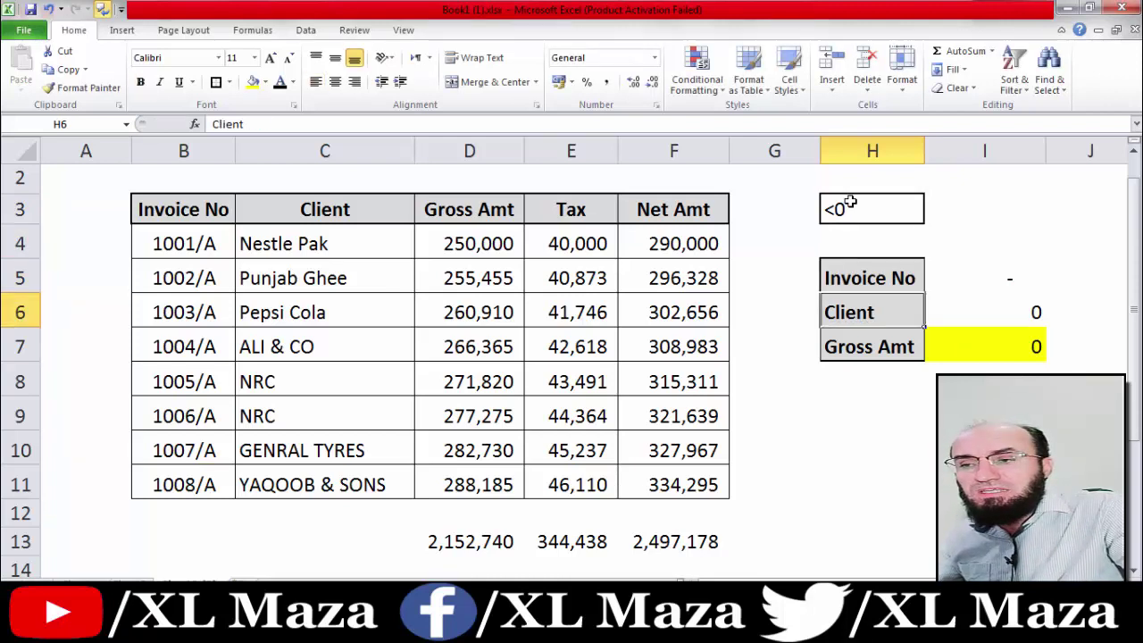
pyautogui.press('Down')
pyautogui.press('Down')
# - Set the H3 condition to >500000 and select the Gross Amt cells D4:D11 for comparison
pyautogui.press('Up')
pyautogui.press('Up')
pyautogui.press('Up')
pyautogui.press('Up')
pyautogui.press('Up')
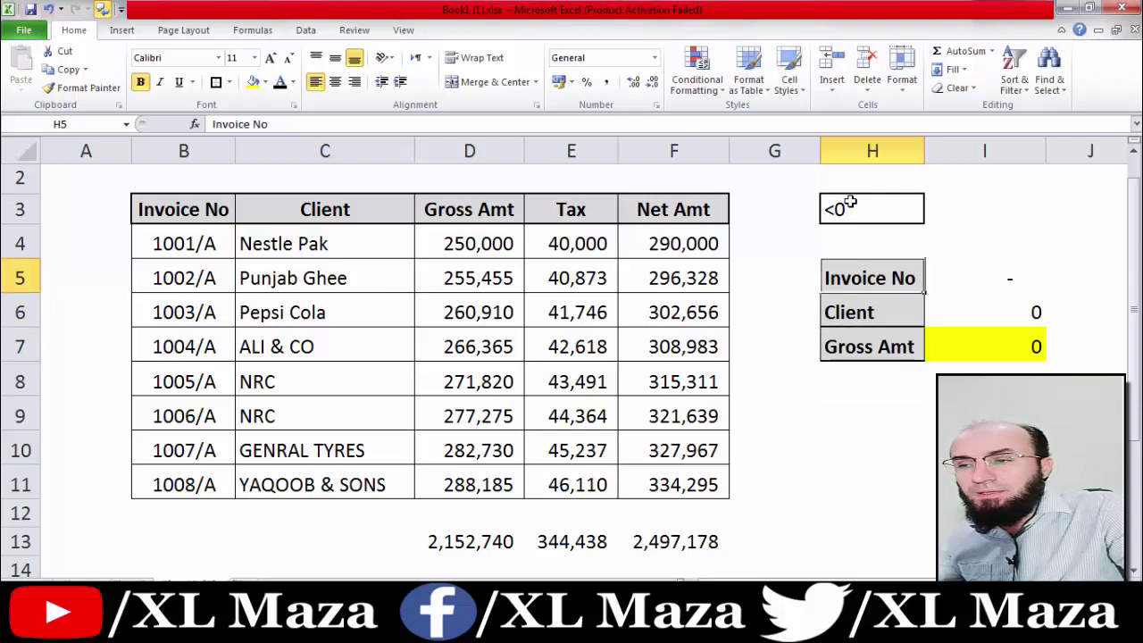
pyautogui.write('>')
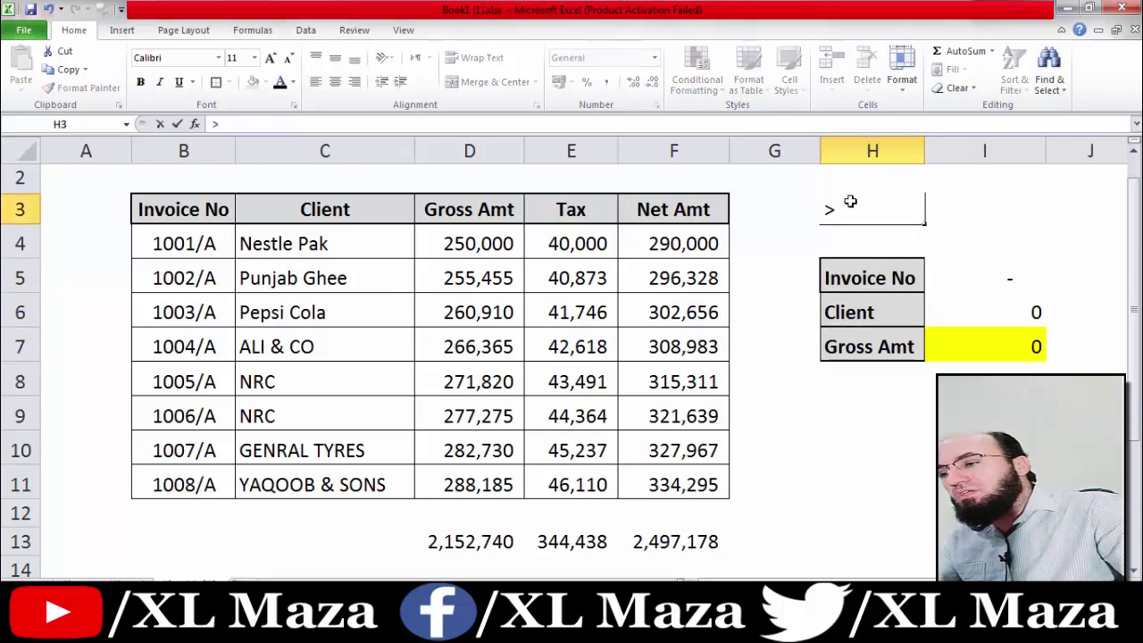
pyautogui.write('500000')
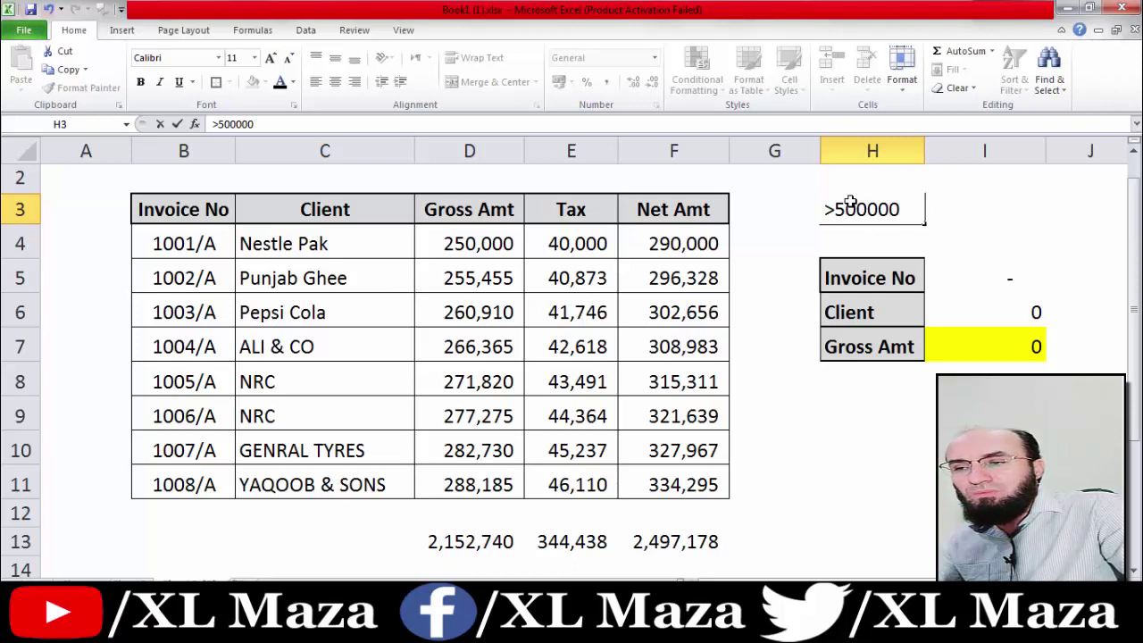
pyautogui.press('Return')
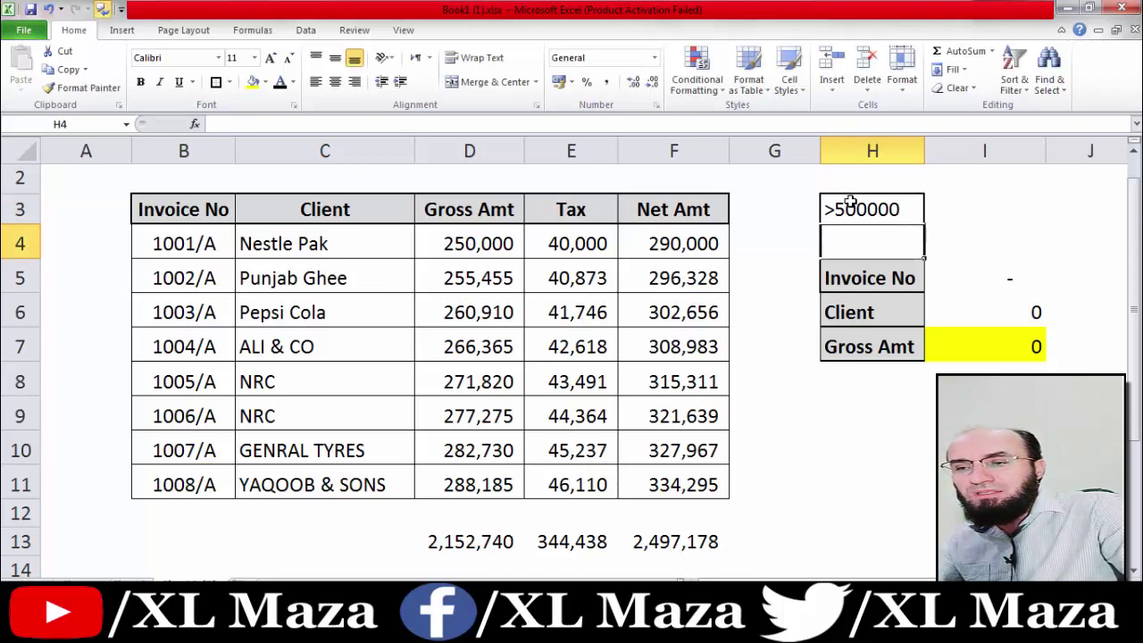
pyautogui.press('Left')
pyautogui.press('Left')
pyautogui.press('Left')
pyautogui.press('Left')
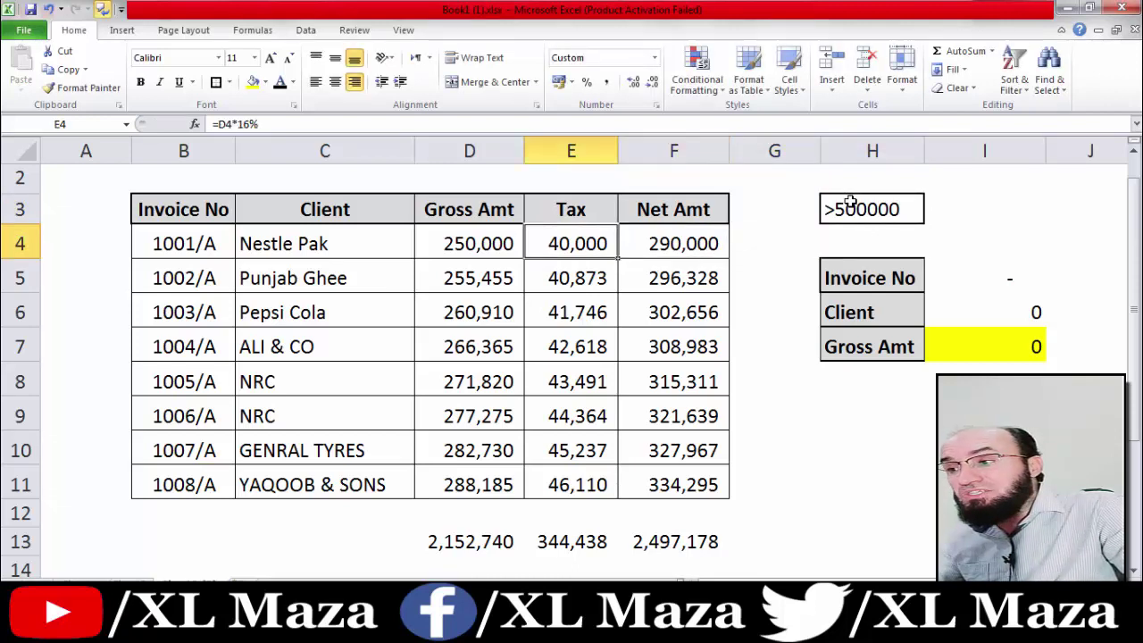
pyautogui.hotkey('ctrl', 'shift', 'Down')
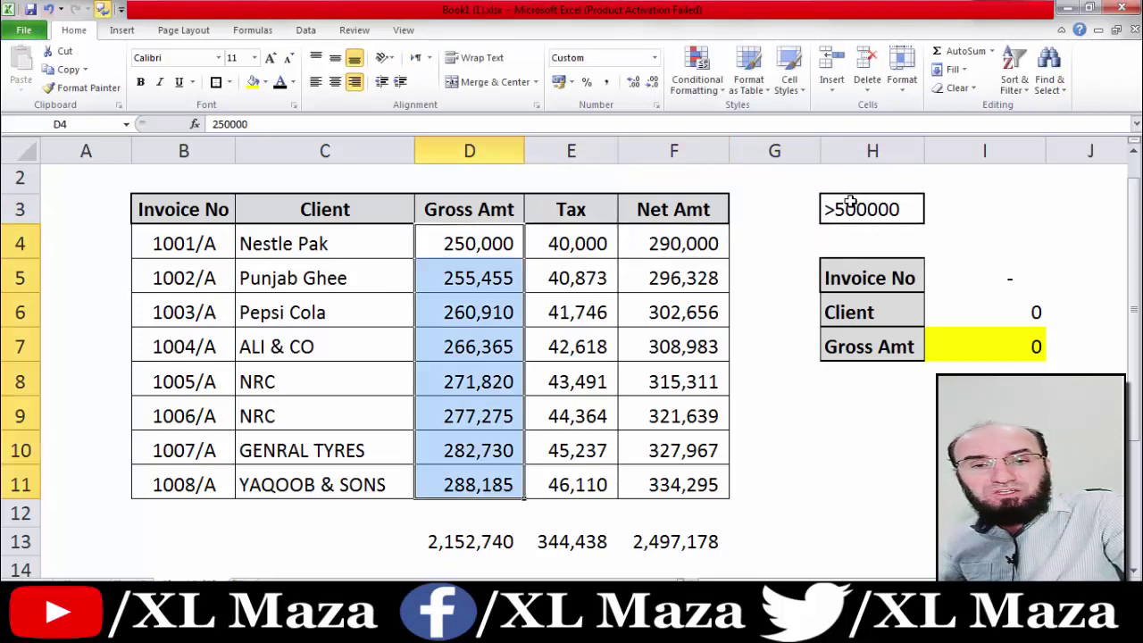
# - Change the operator in H3 so the condition reads <500000, and check the SUMIF result in I7
pyautogui.press('Right')
pyautogui.press('Right')
pyautogui.press('Right')
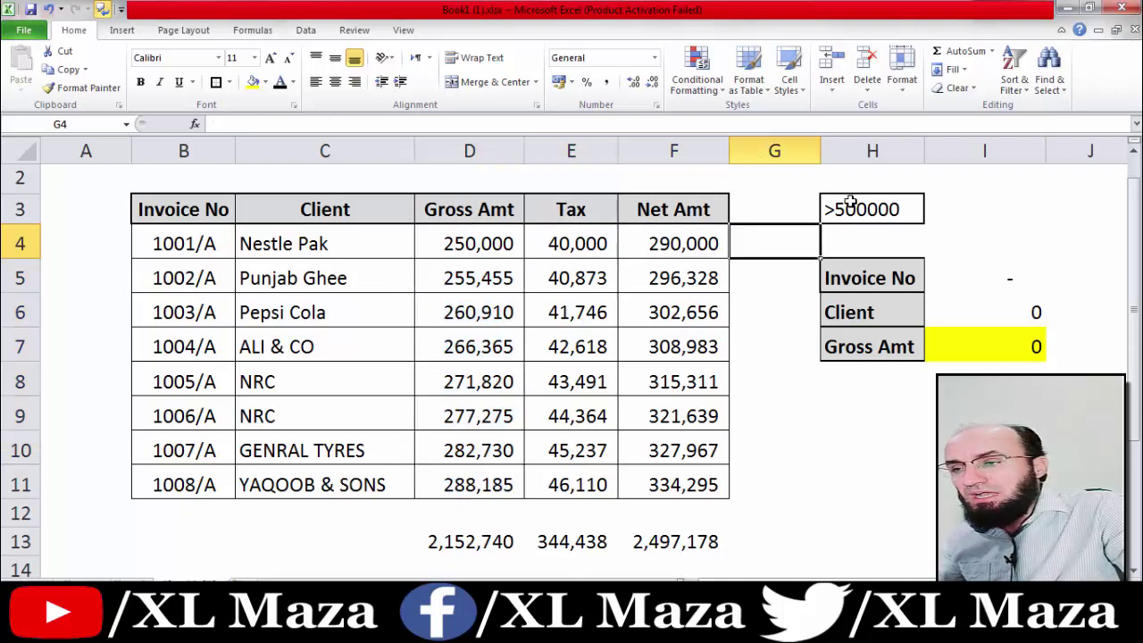
pyautogui.press('Right')
pyautogui.press('Up')
pyautogui.press('F2')
pyautogui.press('Left')
pyautogui.press('Left')
pyautogui.press('Left')
pyautogui.press('Left')
pyautogui.press('Left')
pyautogui.press('Left')
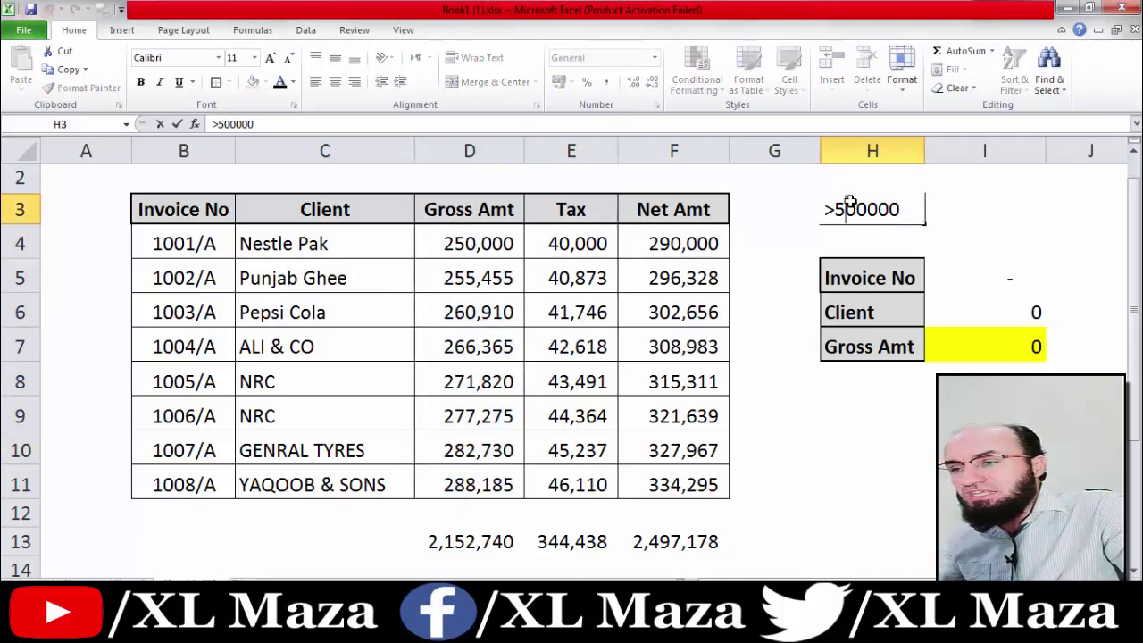
pyautogui.hotkey('shift', 'Left')
pyautogui.write('<')
pyautogui.press('Return')
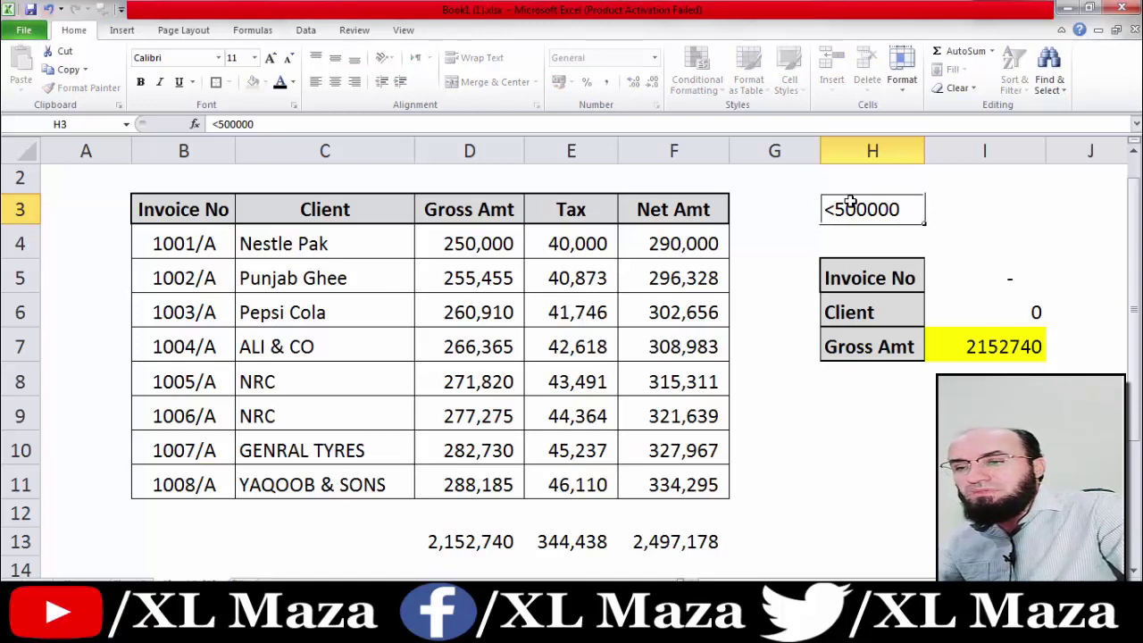
pyautogui.press('Right')
pyautogui.press('Down')
pyautogui.press('Down')
pyautogui.press('Down')
pyautogui.hscroll(1, 849, 202)
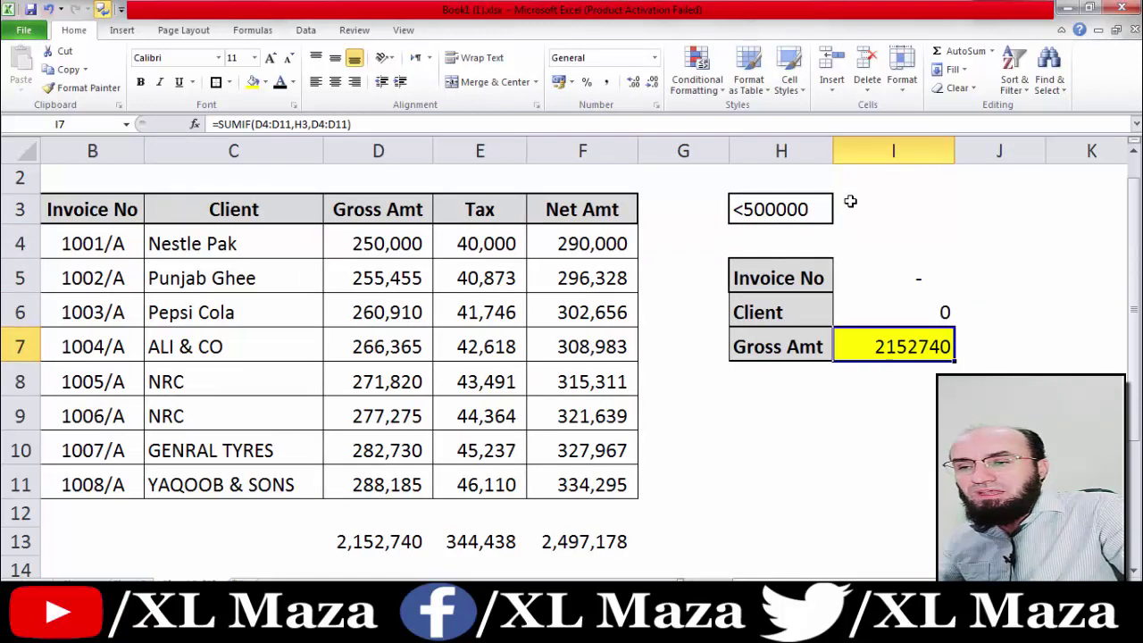
# - Compare the Gross Amt values in D4:D11 with the condition in H3 by selecting that range
pyautogui.press('Left')
pyautogui.press('Left')
pyautogui.press('Left')
pyautogui.press('Left')
pyautogui.press('Left')
pyautogui.press('Left')
pyautogui.press('Left')
pyautogui.press('Right')
pyautogui.press('Right')
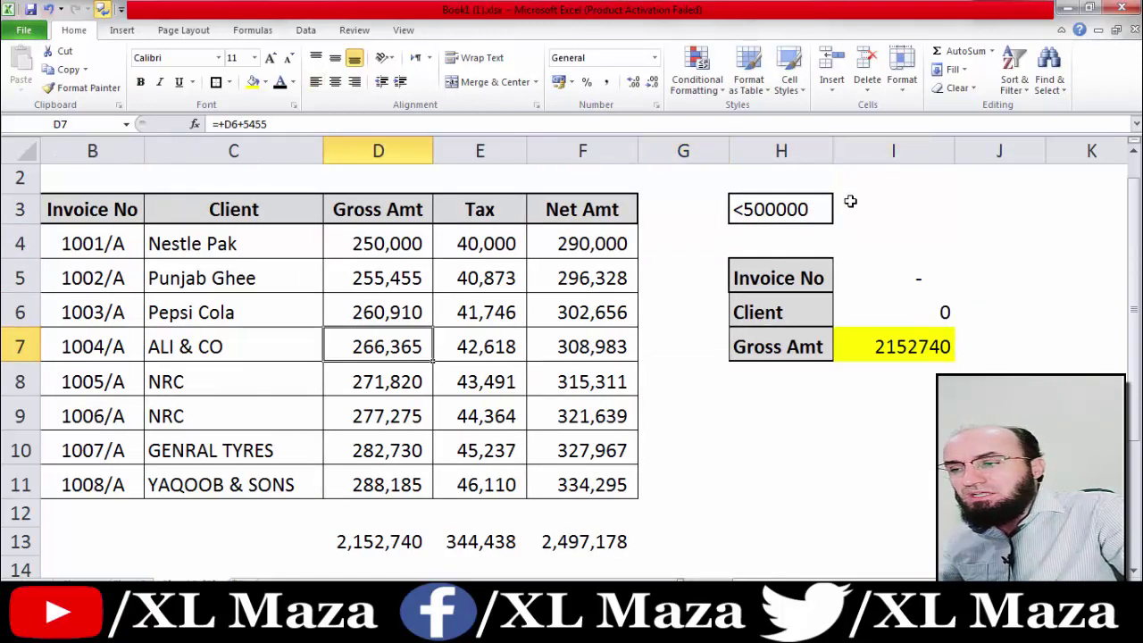
pyautogui.press('Left')
pyautogui.press('Right')
pyautogui.press('Up')
pyautogui.press('Up')
pyautogui.press('Up')
pyautogui.hotkey('ctrl', 'shift', 'Down')
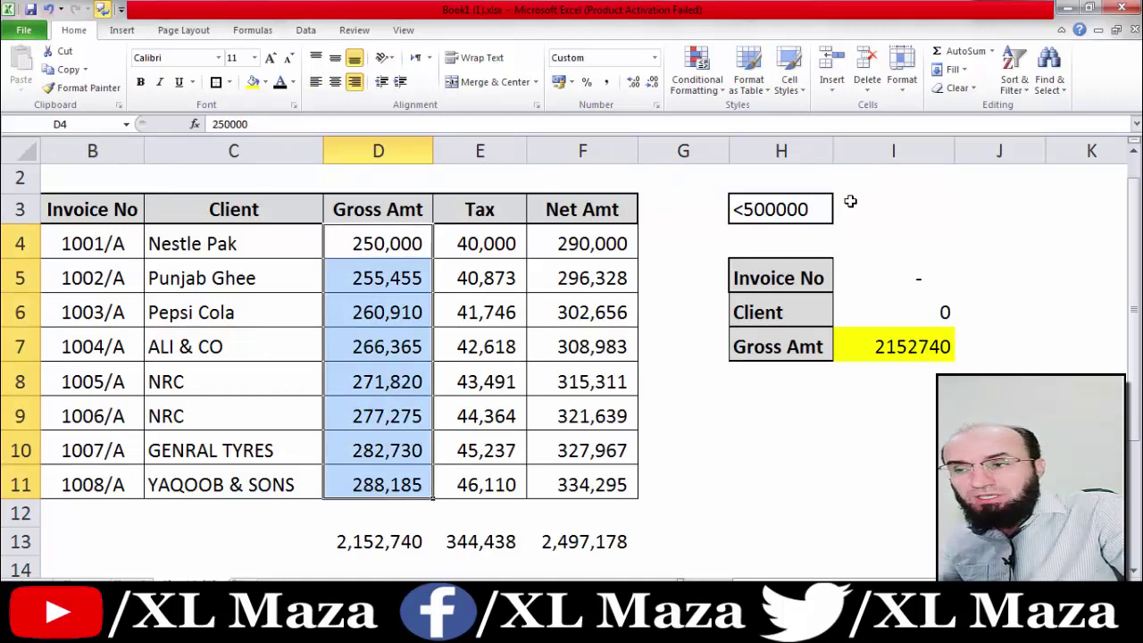
# - Look across row 5 of the invoice table and select the Gross Amt range D4:D11 again
pyautogui.press('Down')
pyautogui.press('Left')
pyautogui.press('Left')
pyautogui.press('Left')
pyautogui.press('Right')
pyautogui.press('Right')
pyautogui.press('Right')
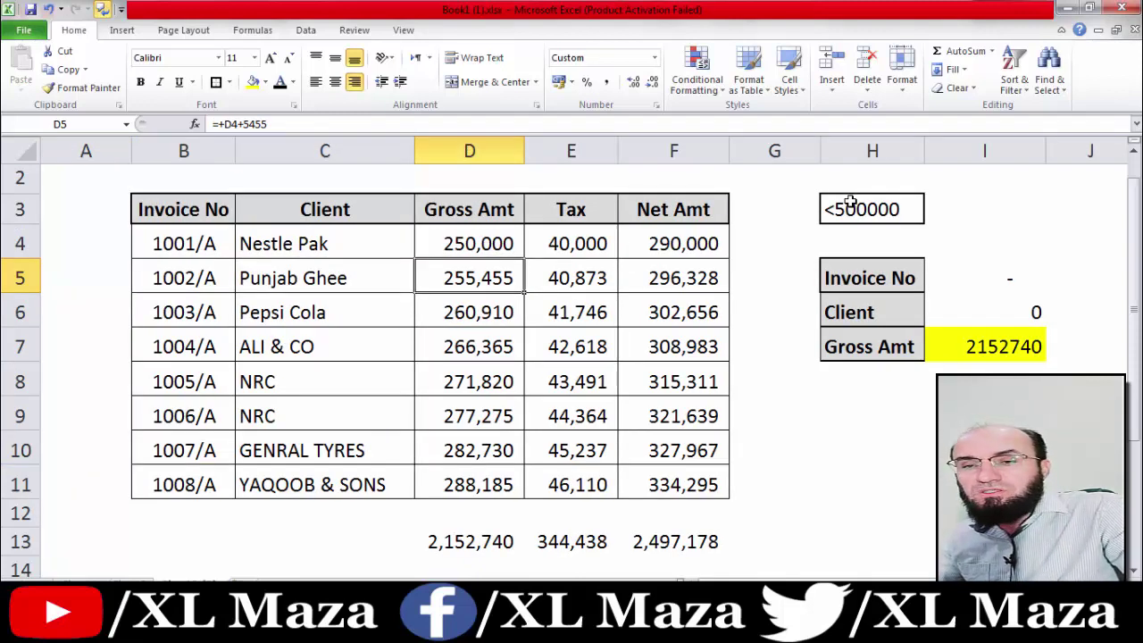
pyautogui.press('Up')
pyautogui.hotkey('ctrl', 'shift', 'Down')
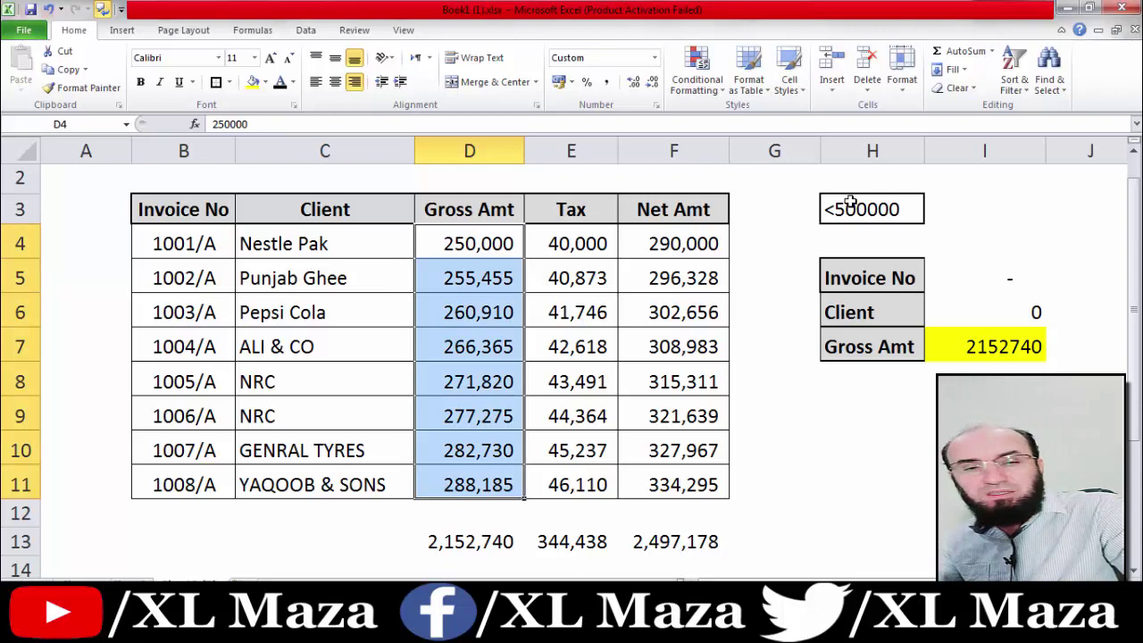